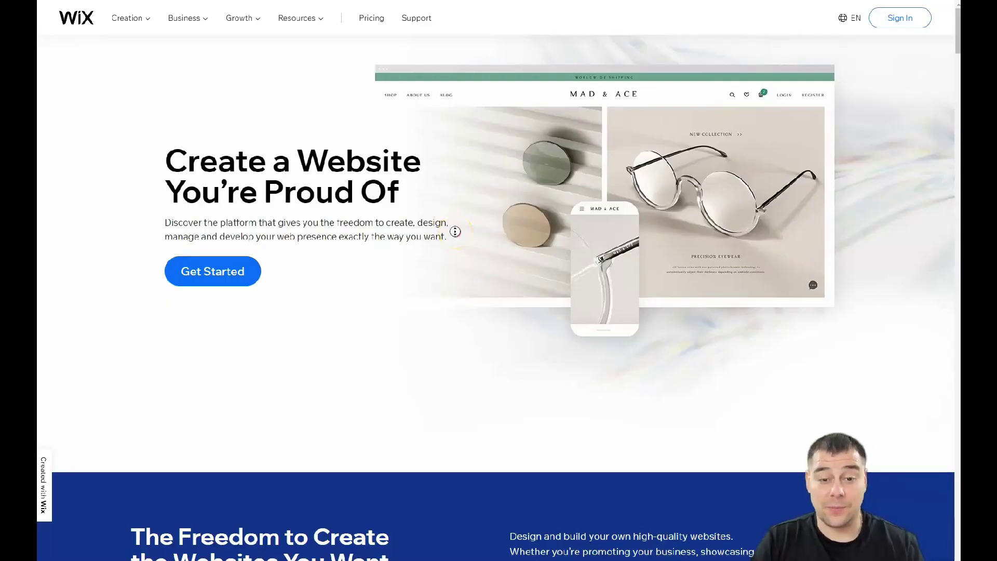
Scroll down through the My Sites dashboard and back to the top.
scroll(456, 244, "down", 5)
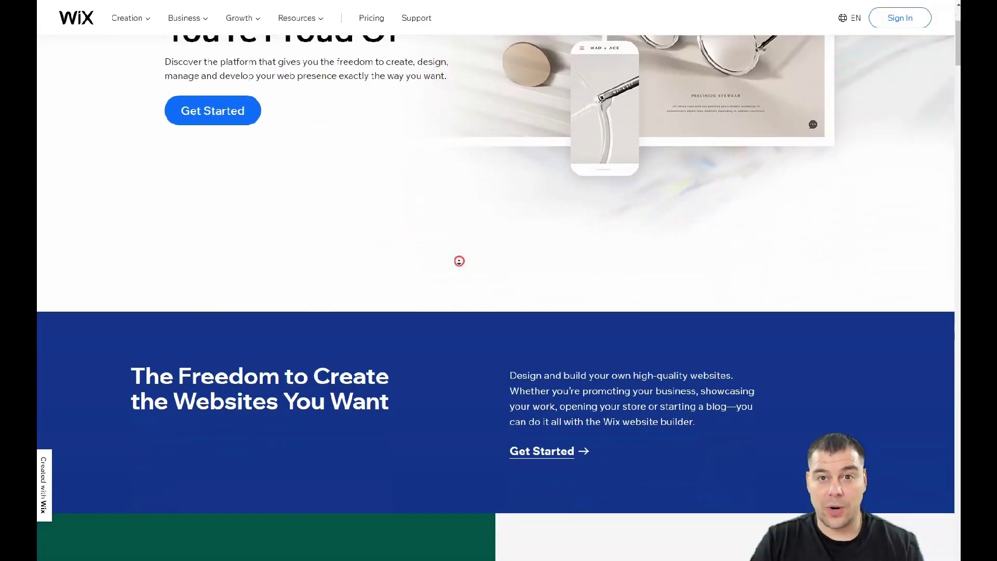
scroll(459, 262, "down", 6)
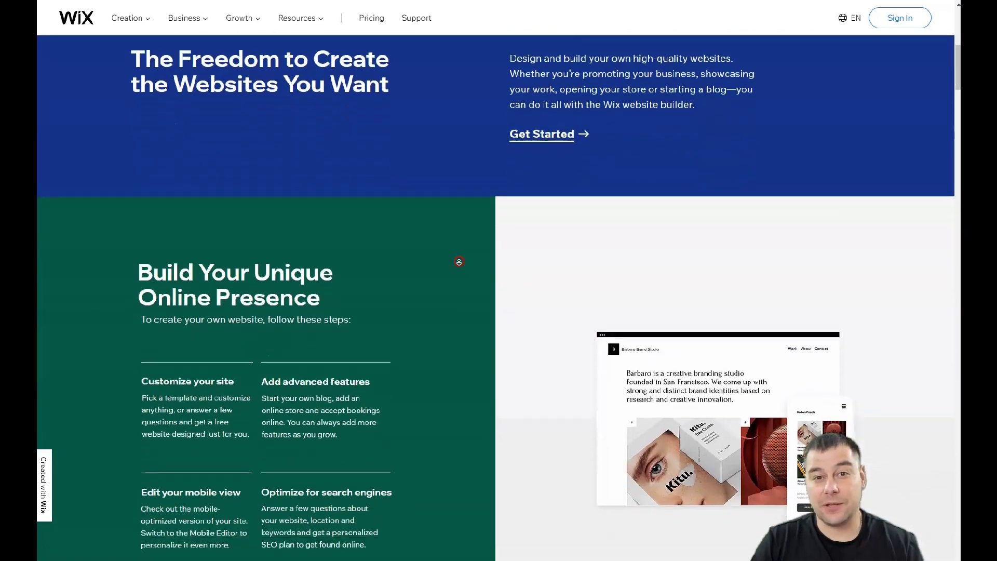
scroll(459, 261, "down", 6)
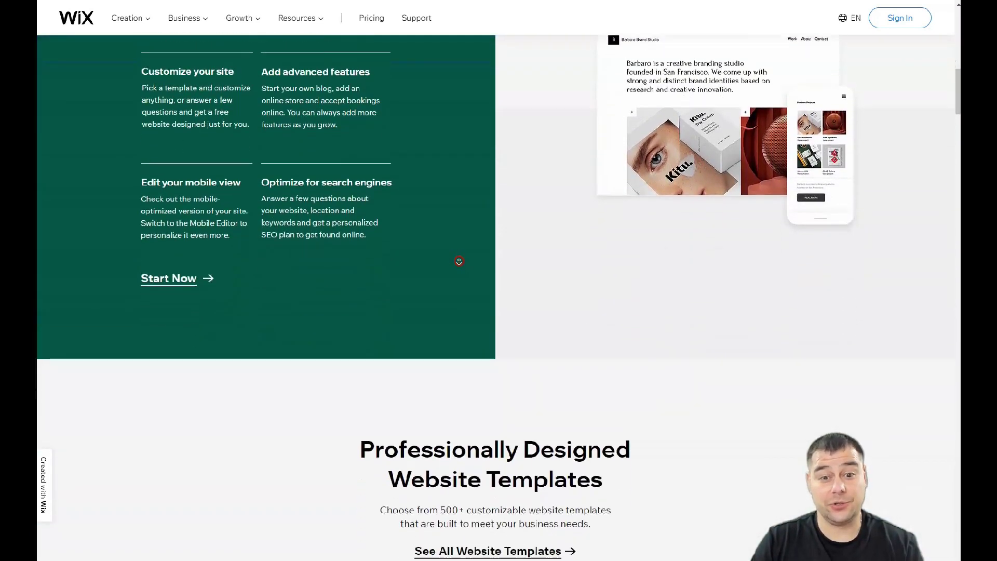
scroll(459, 262, "down", 4)
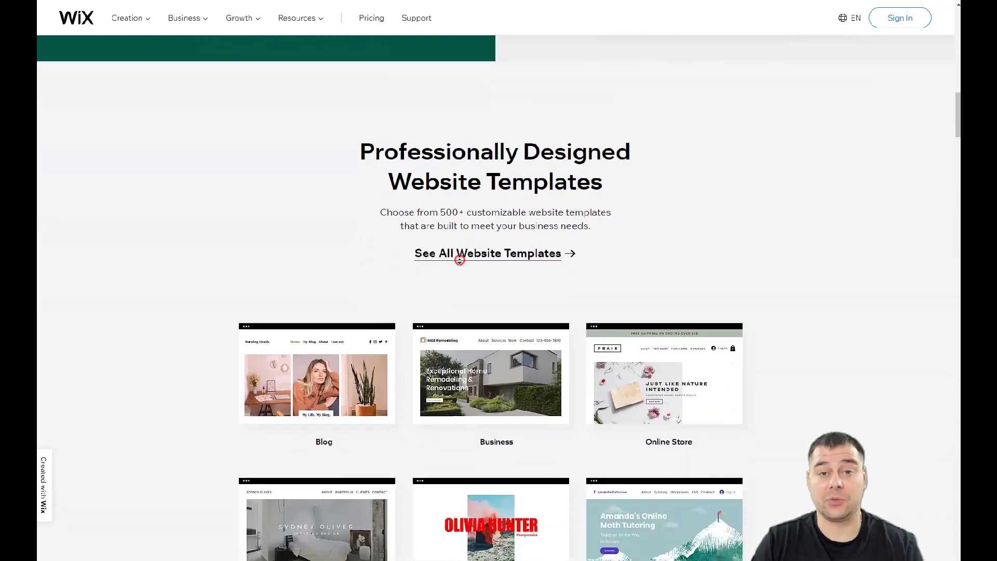
scroll(459, 259, "down", 6)
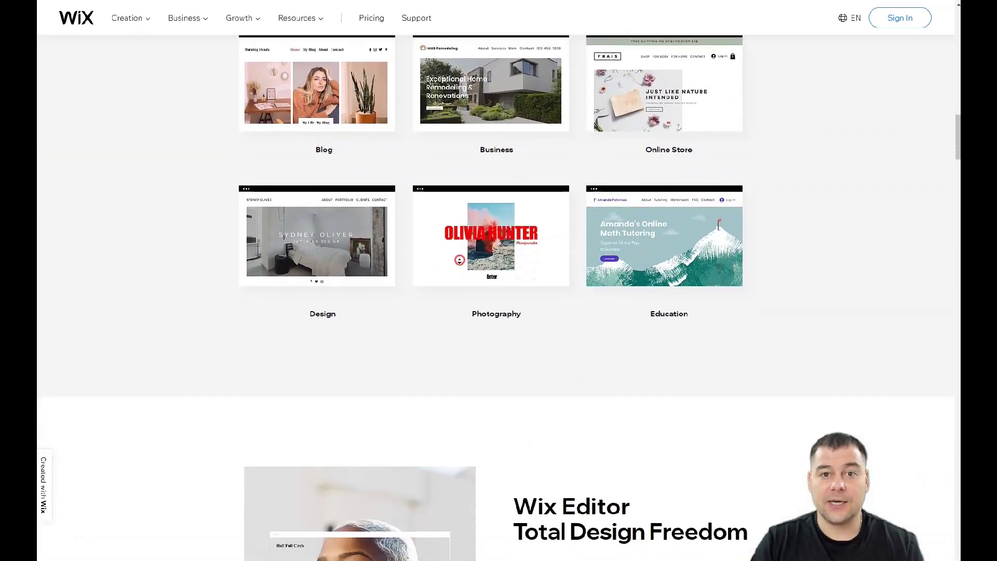
scroll(460, 260, "down", 6)
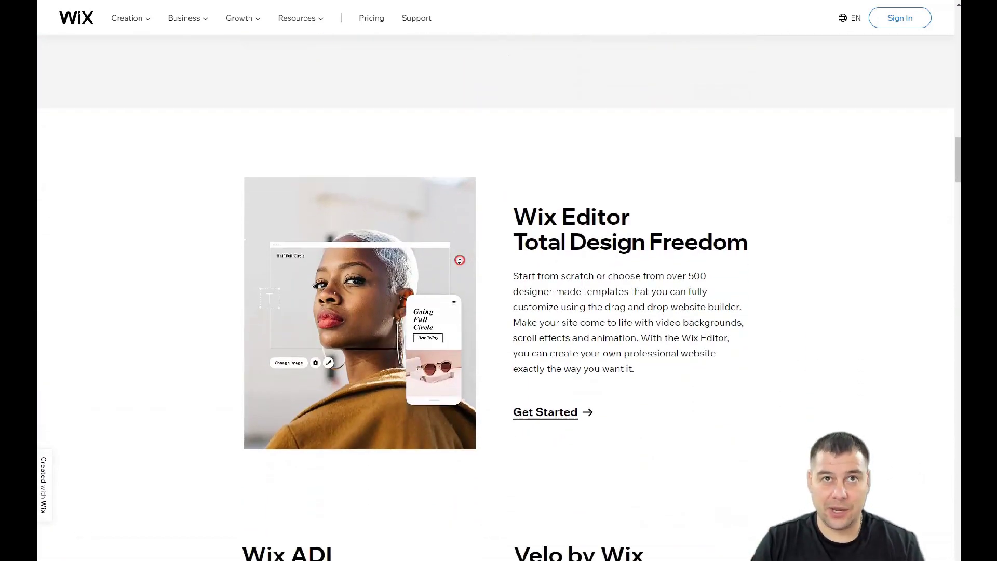
scroll(460, 260, "down", 1)
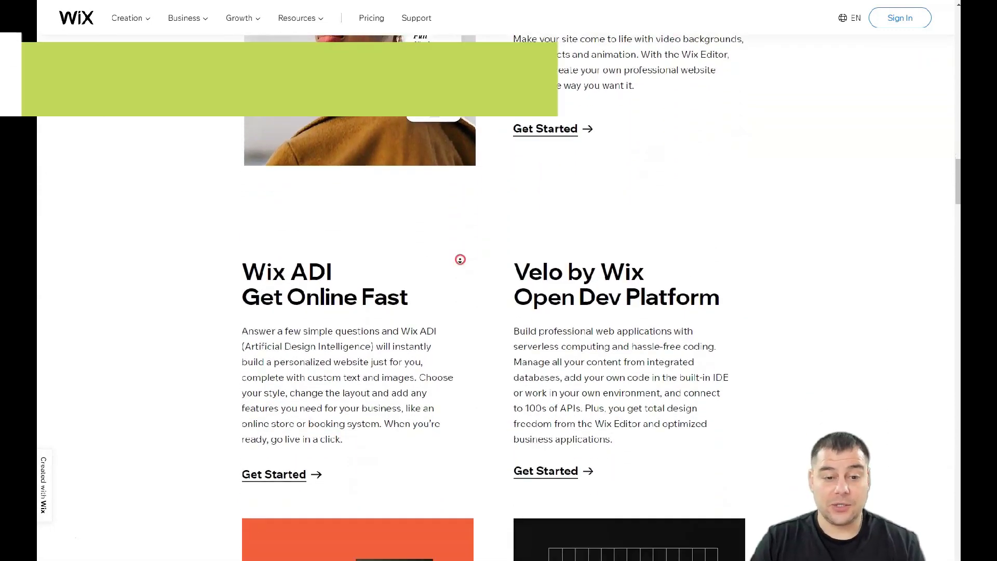
scroll(460, 260, "down", 3)
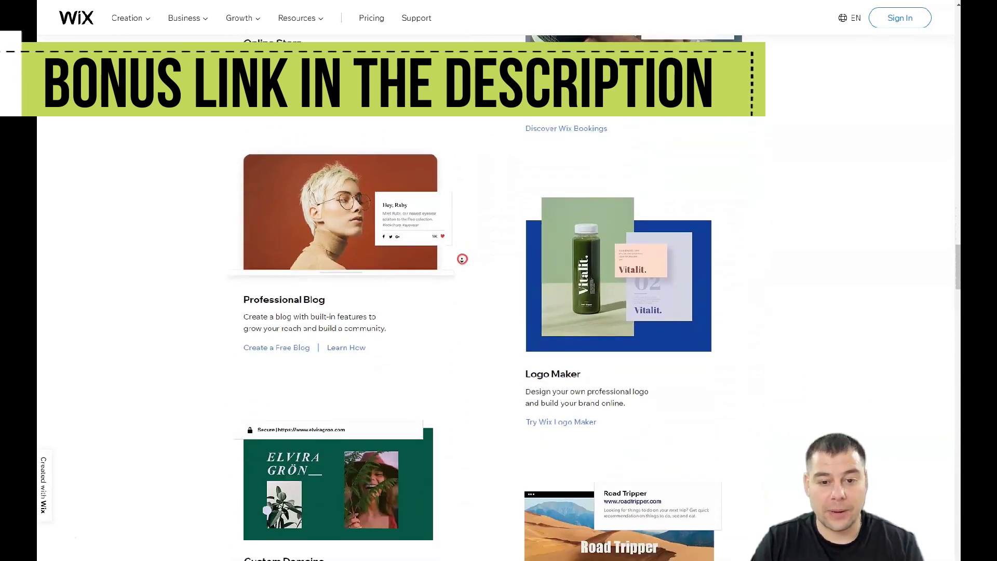
scroll(462, 258, "down", 5)
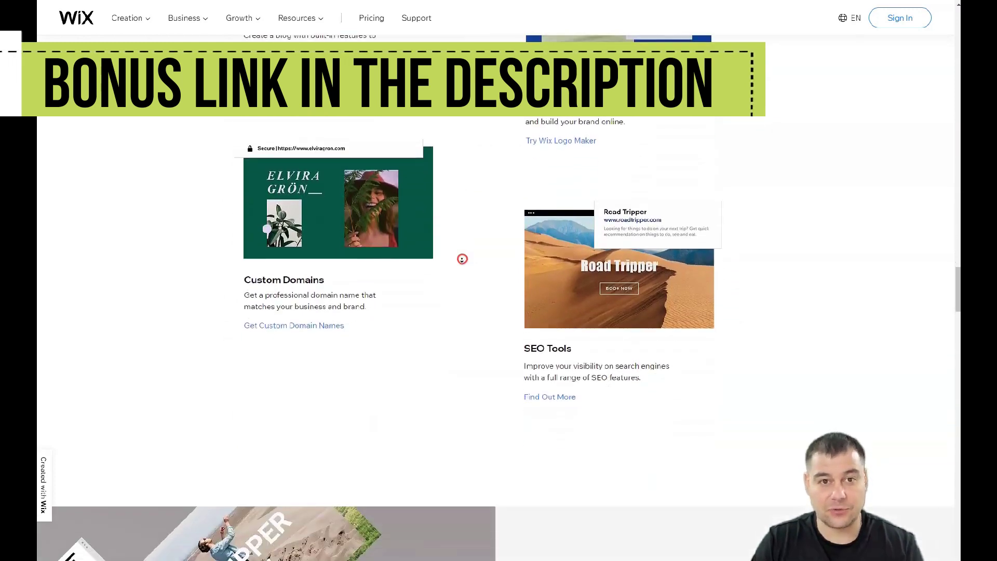
scroll(463, 258, "down", 5)
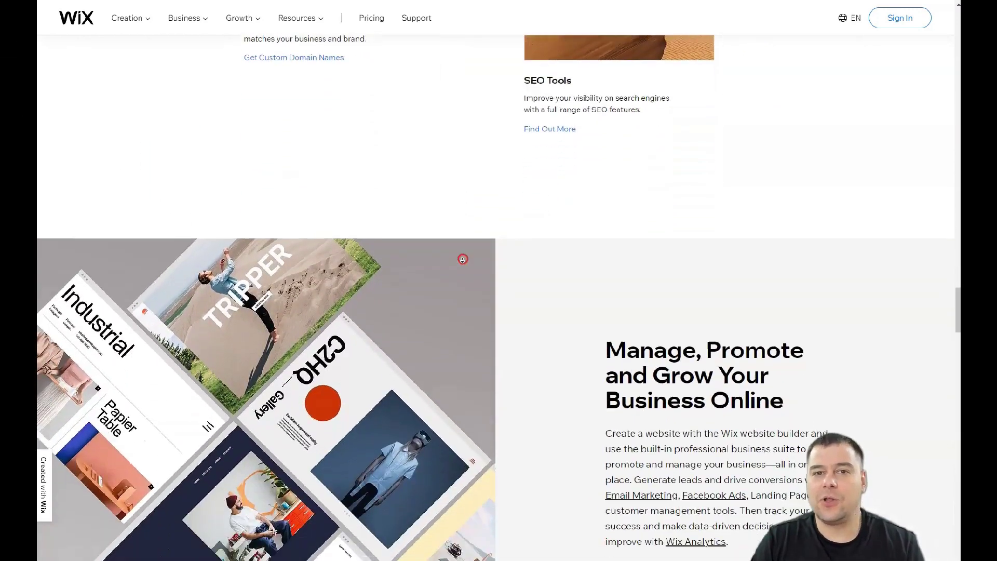
scroll(462, 258, "down", 5)
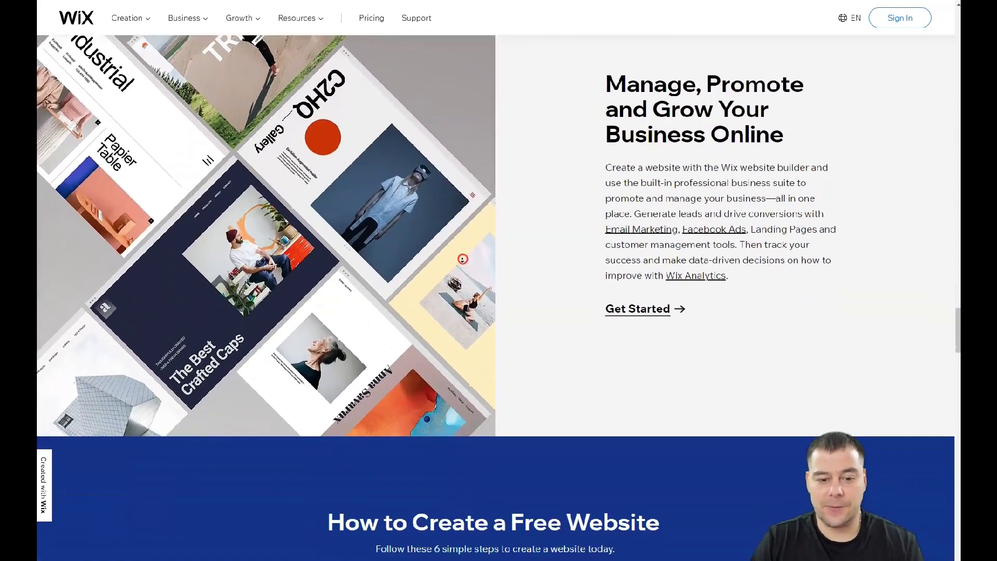
scroll(462, 259, "down", 5)
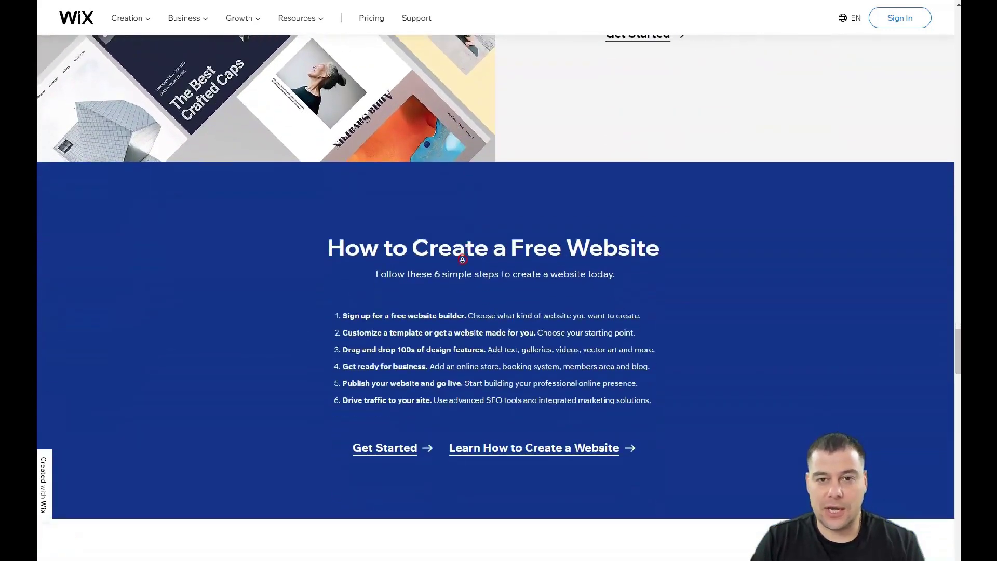
scroll(462, 259, "down", 5)
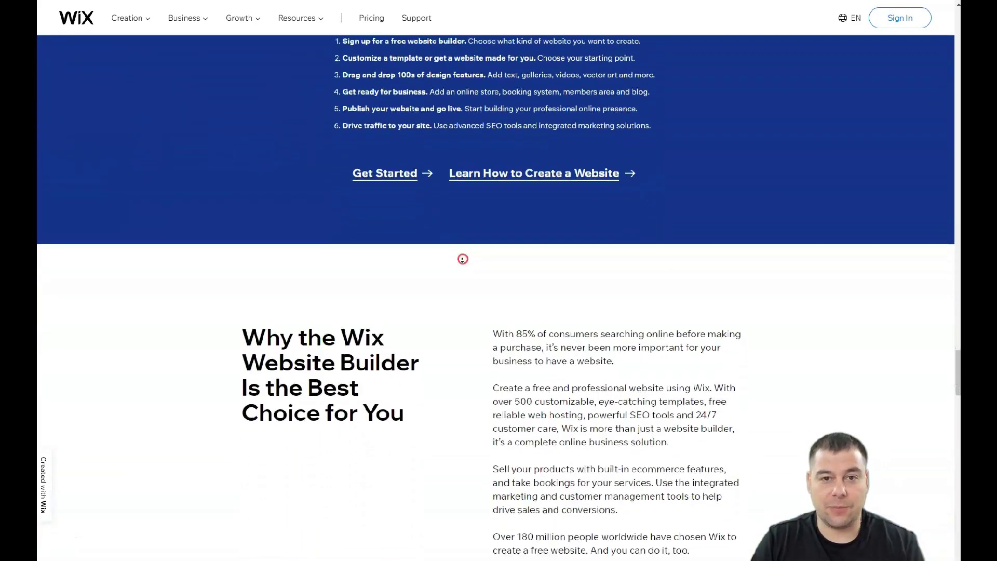
scroll(463, 258, "down", 5)
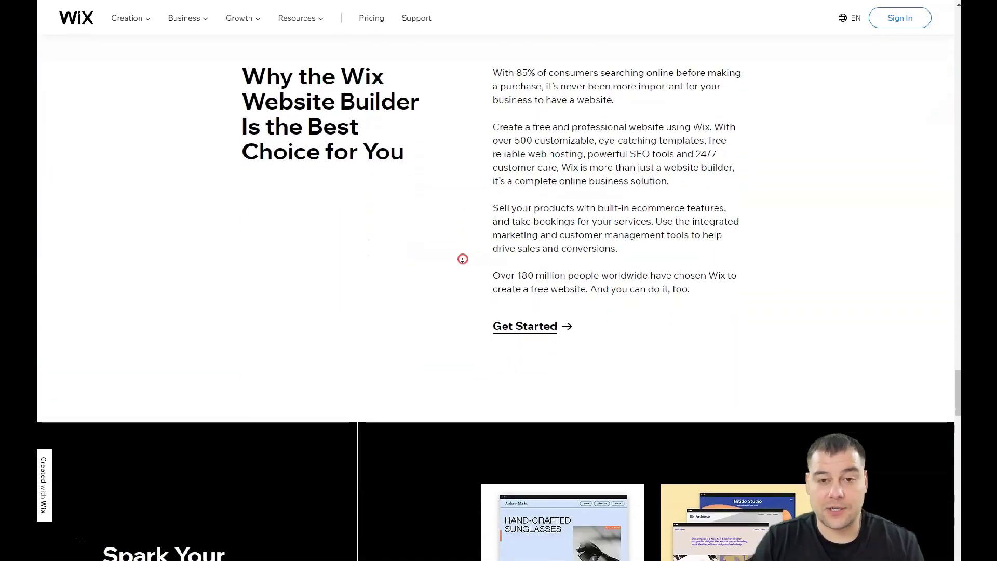
scroll(463, 259, "down", 5)
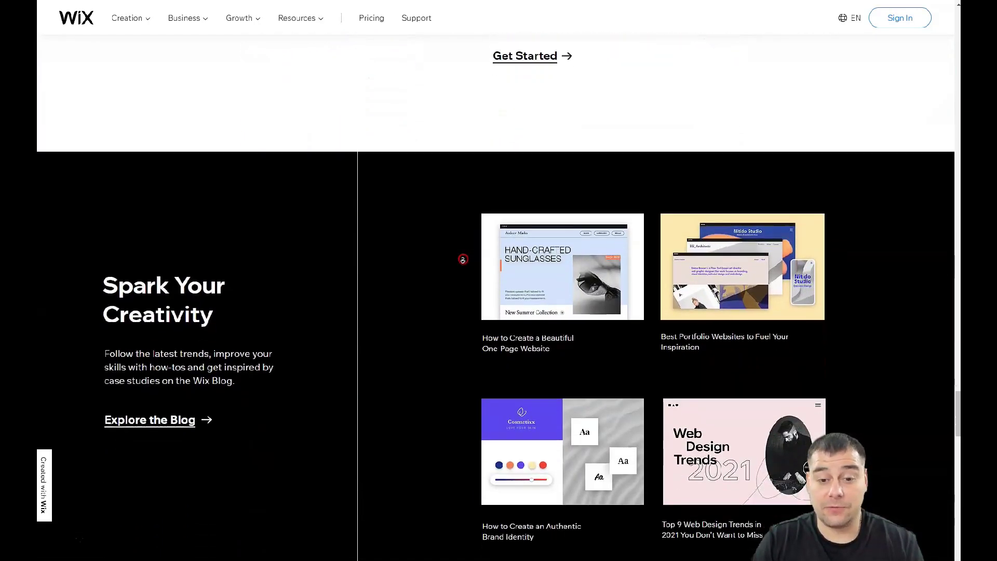
scroll(463, 259, "down", 5)
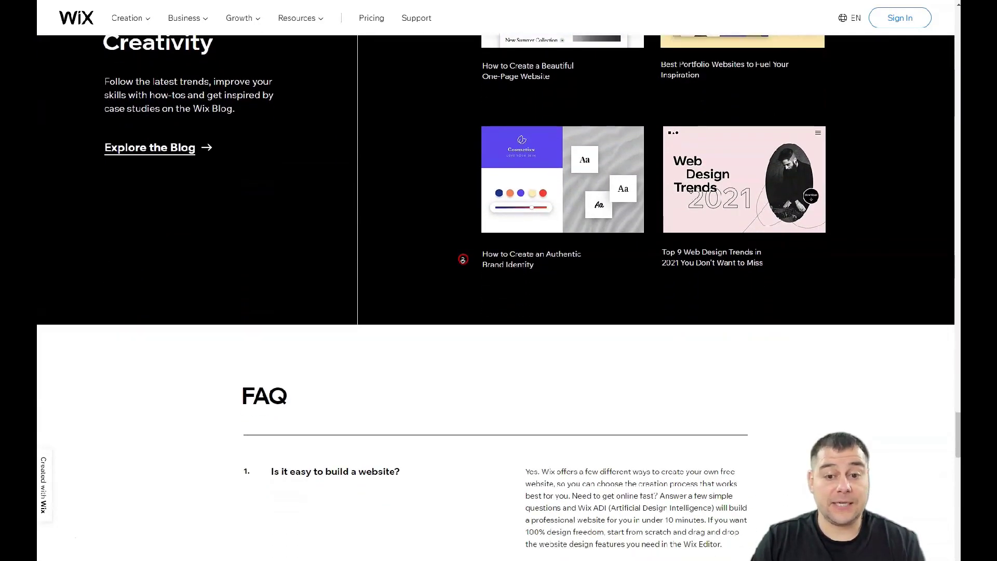
scroll(462, 259, "down", 3)
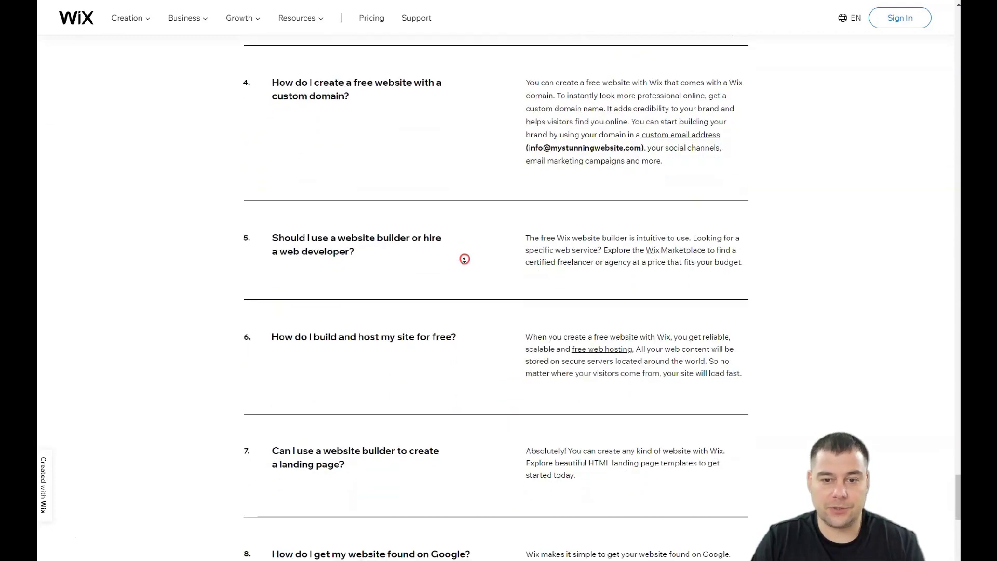
scroll(465, 259, "down", 4)
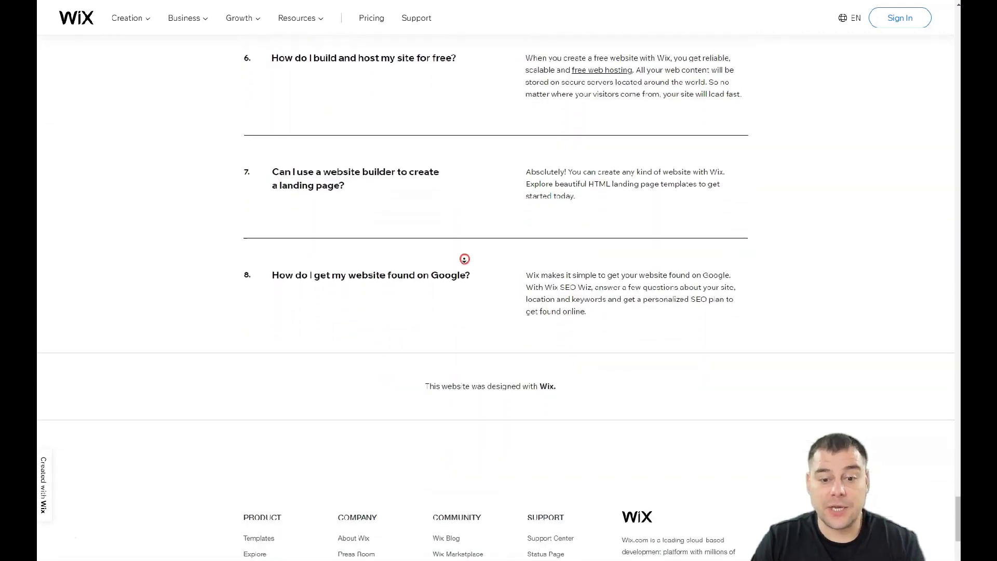
scroll(463, 216, "up", 4)
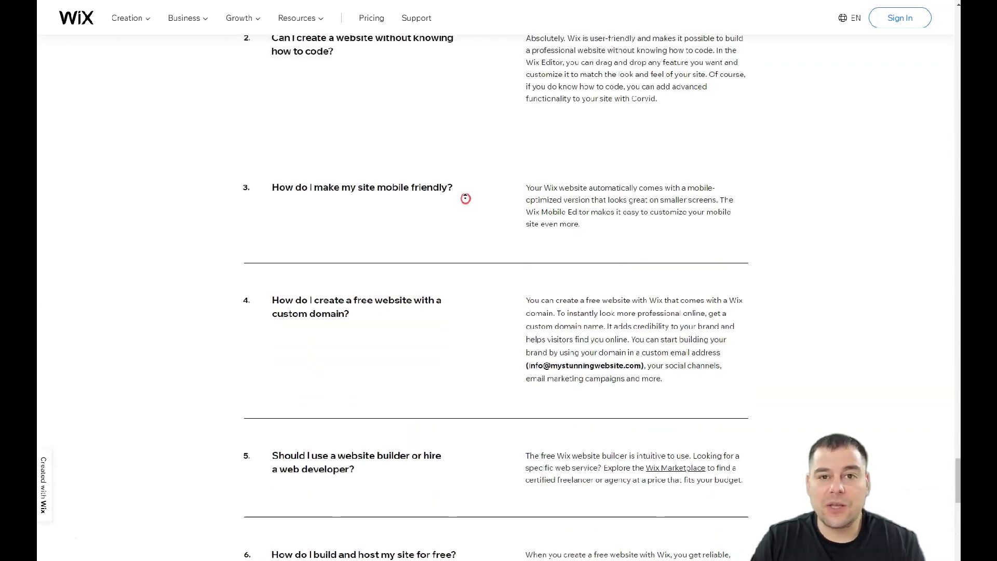
scroll(465, 198, "up", 9)
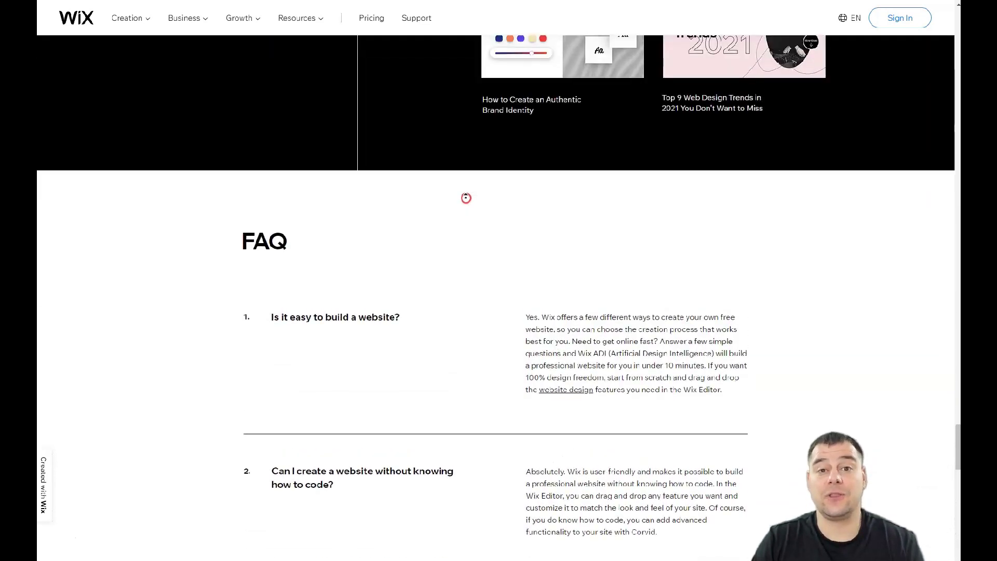
scroll(466, 198, "up", 8)
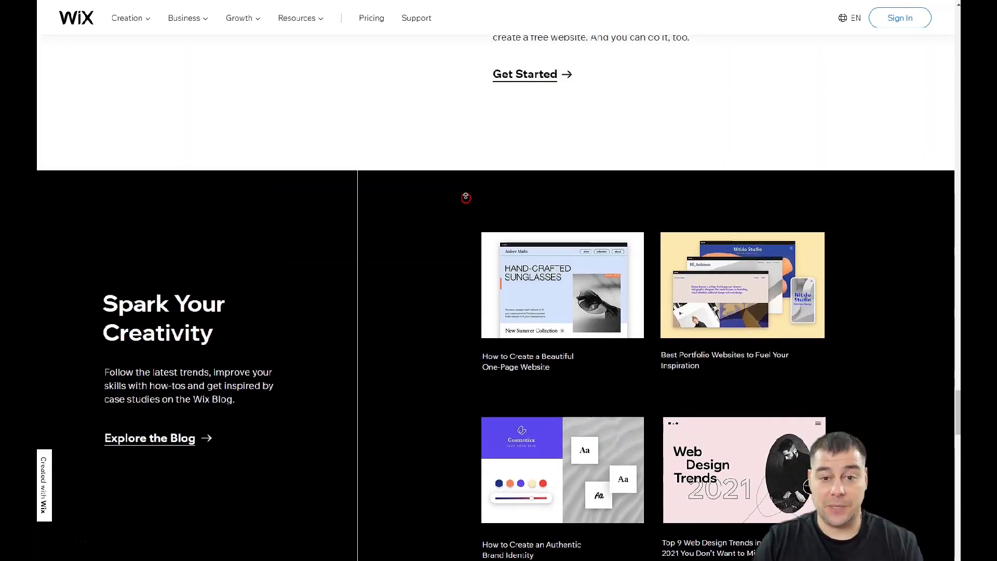
scroll(466, 198, "up", 9)
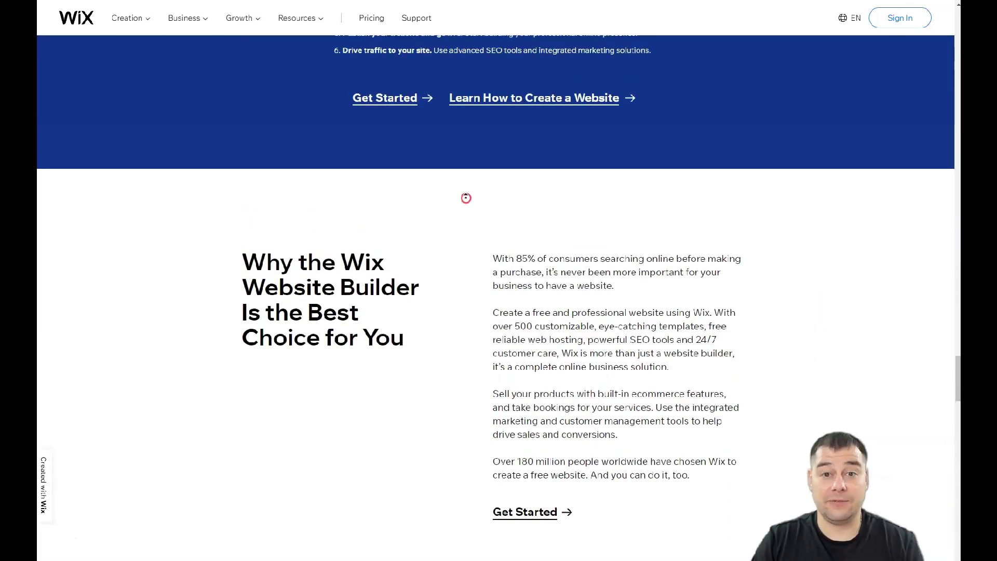
scroll(466, 198, "up", 9)
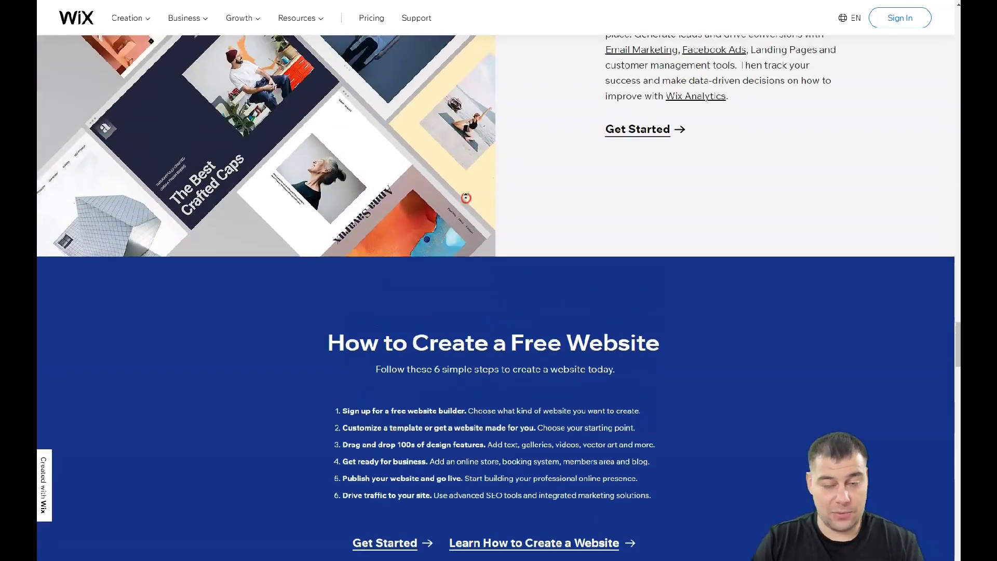
scroll(466, 198, "up", 8)
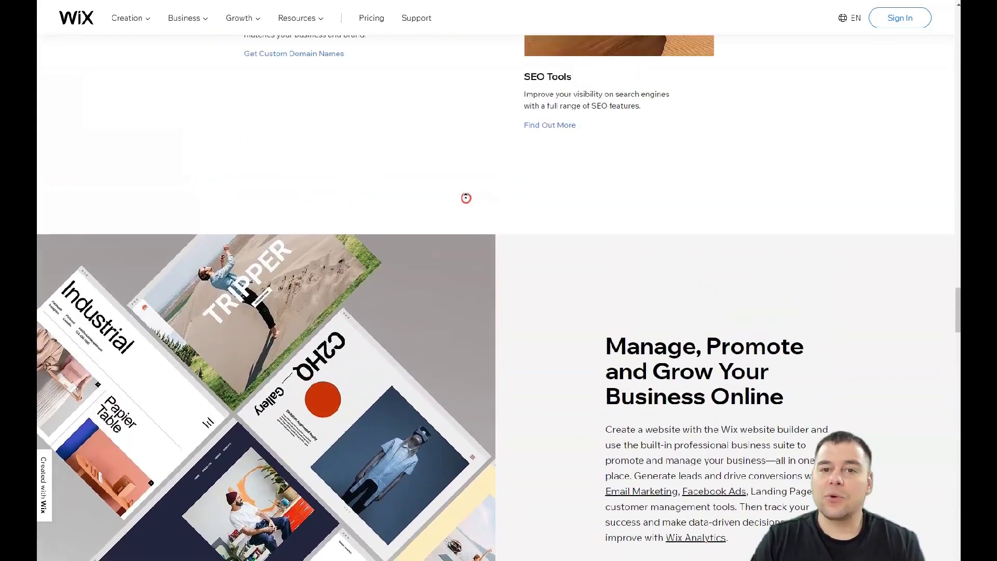
scroll(466, 197, "up", 9)
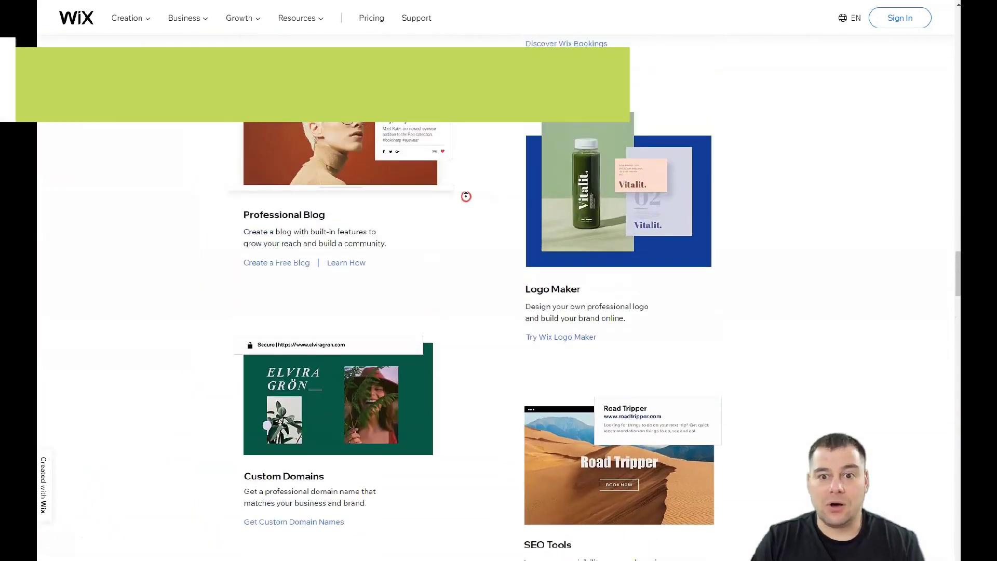
scroll(465, 197, "up", 2)
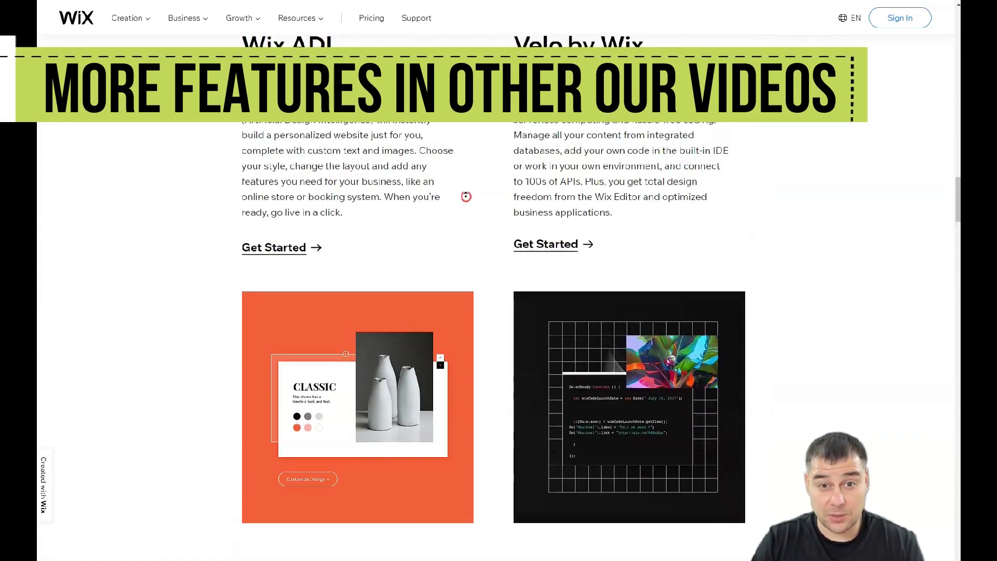
scroll(466, 196, "up", 12)
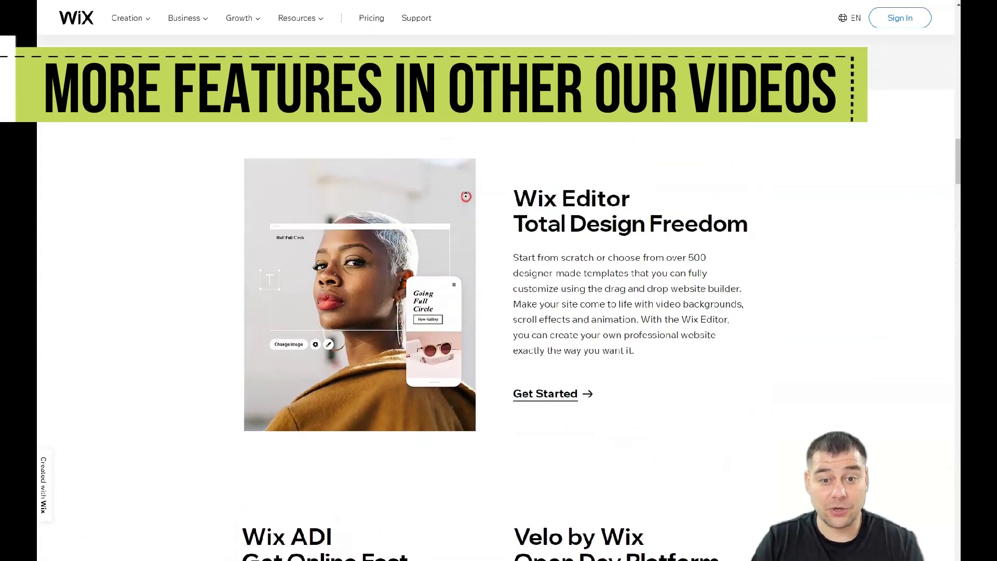
scroll(469, 190, "up", 12)
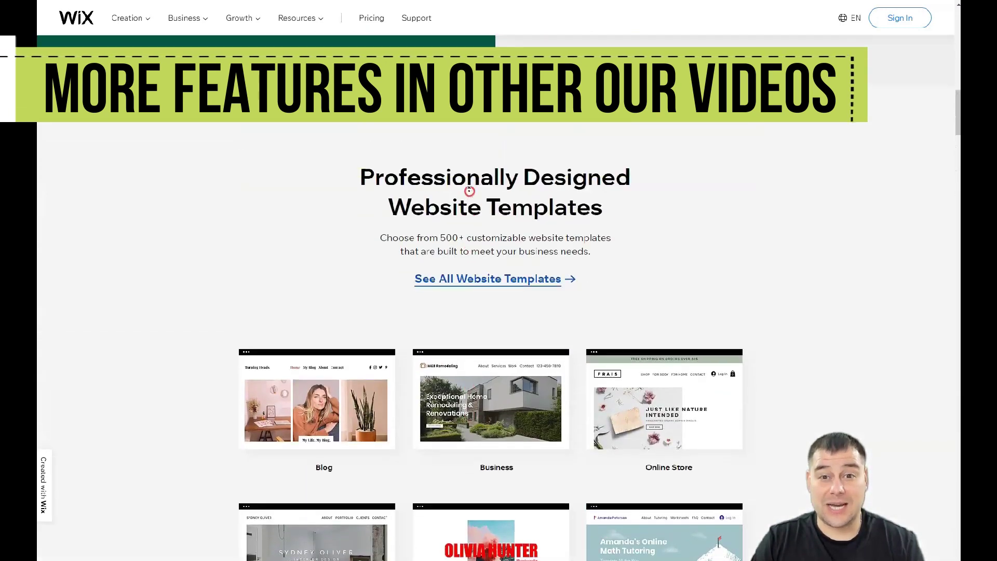
scroll(469, 191, "up", 10)
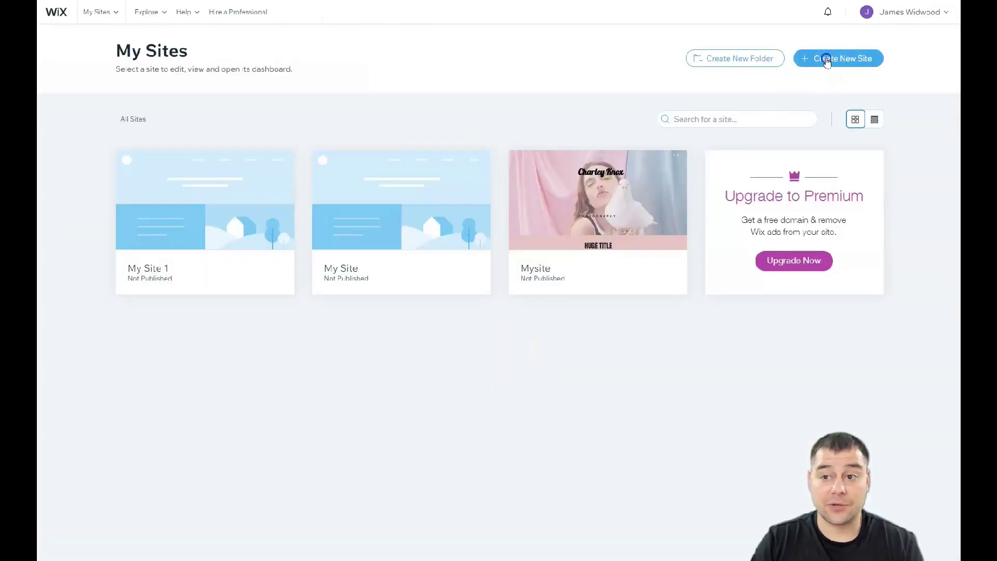
Start creating a new site and choose Other as the website type.
left_click(826, 59)
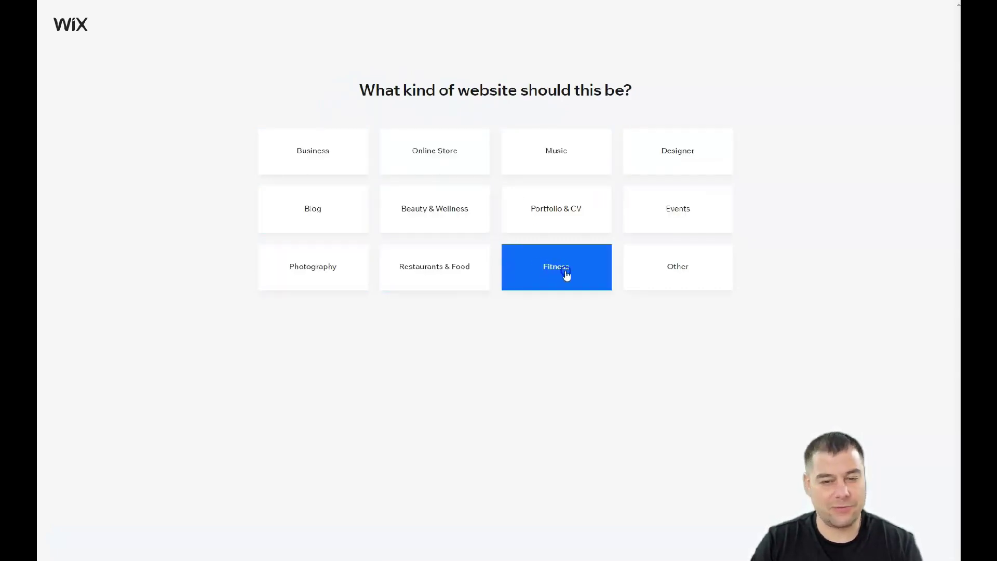
left_click(677, 272)
left_click(666, 267)
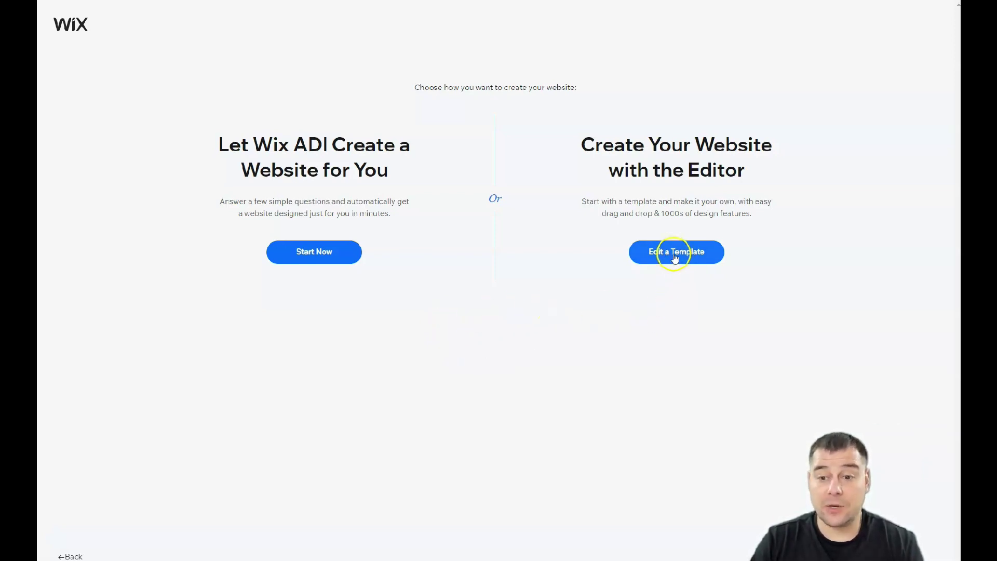
Choose to start from a template and browse the Blank templates.
left_click(674, 257)
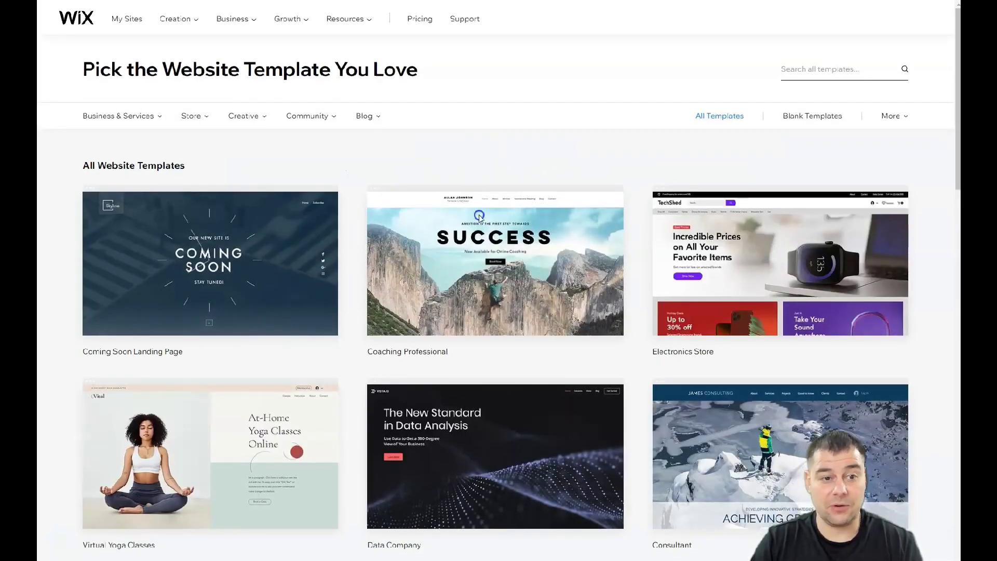
scroll(491, 285, "down", 10)
scroll(491, 288, "down", 1)
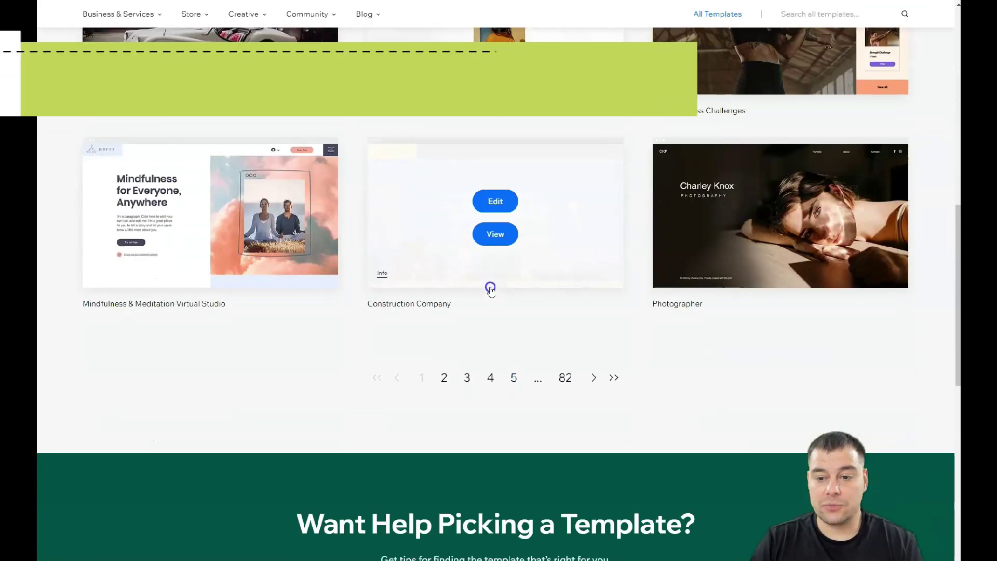
scroll(500, 282, "up", 8)
scroll(501, 282, "up", 4)
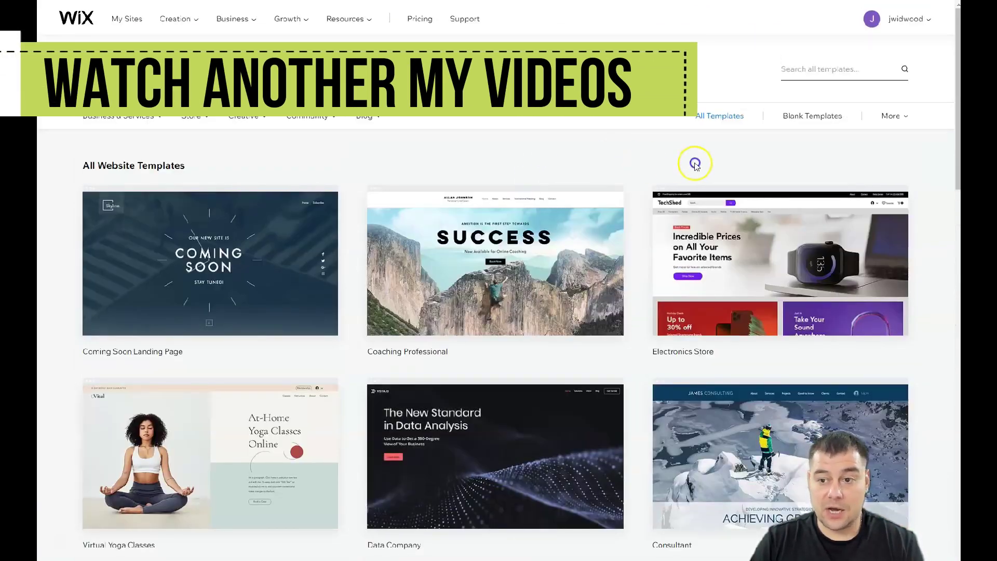
left_click(798, 116)
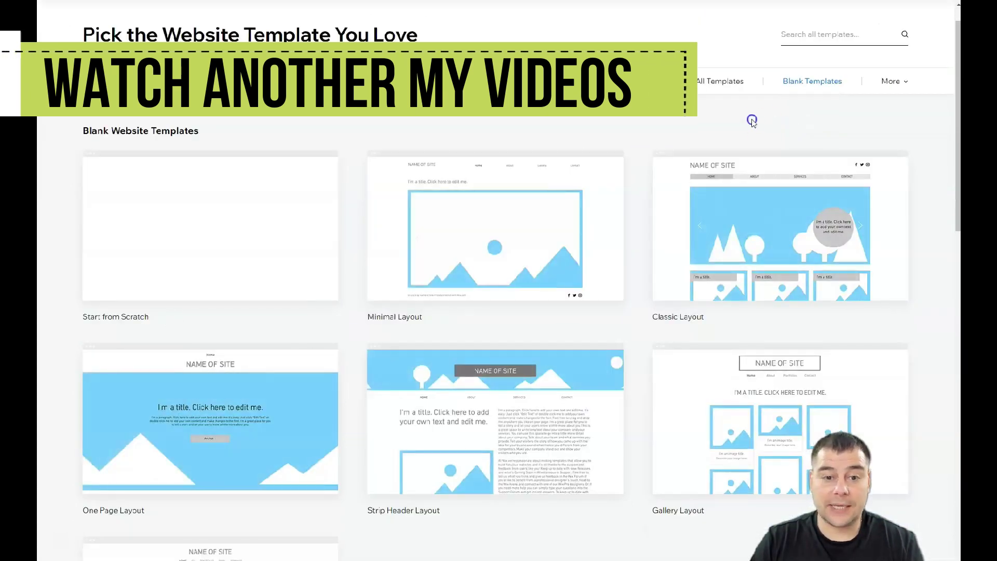
mouse_move(523, 171)
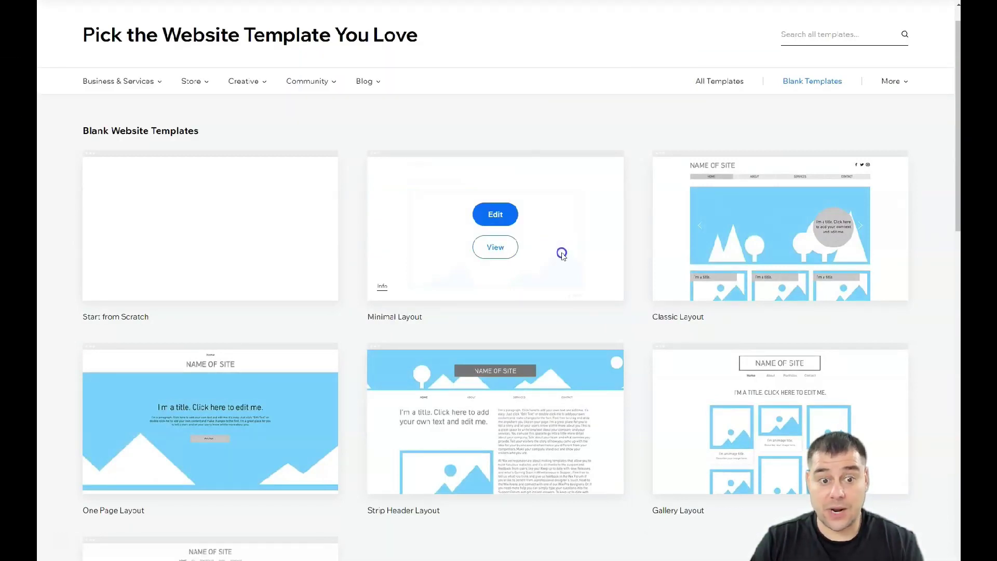
scroll(562, 254, "down", 3)
scroll(562, 254, "up", 4)
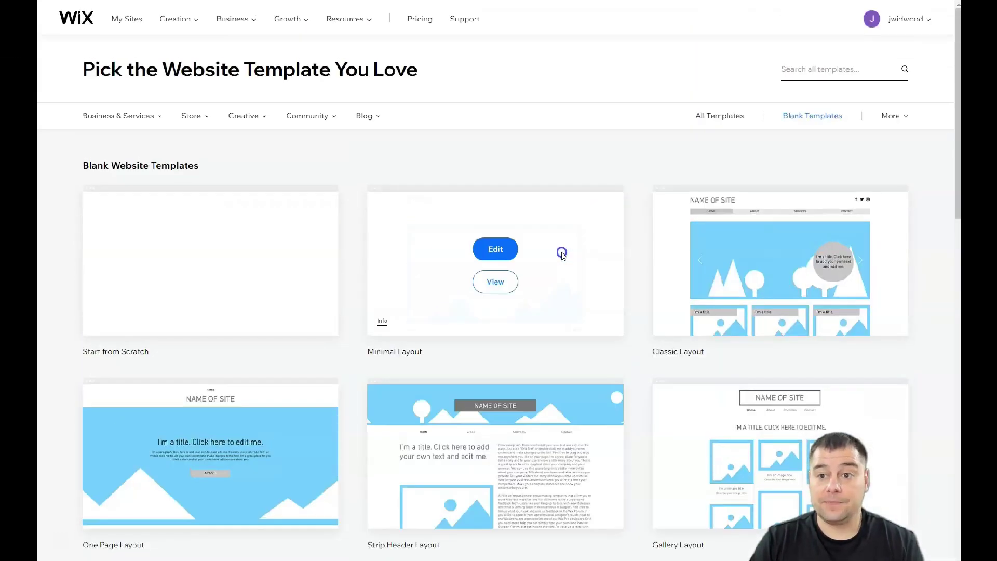
Return to All Templates and page through to page 3 of the gallery.
left_click(702, 118)
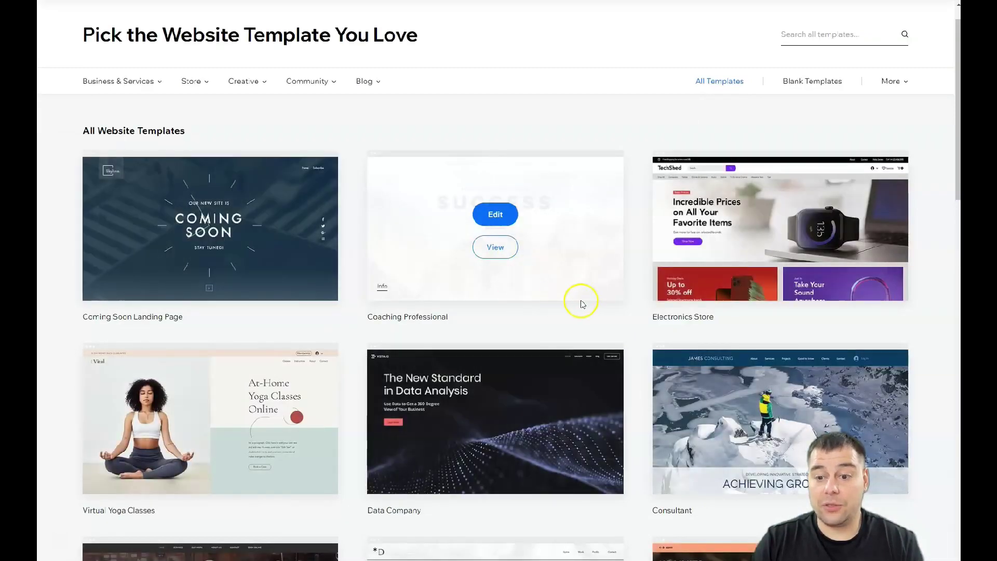
scroll(581, 304, "down", 10)
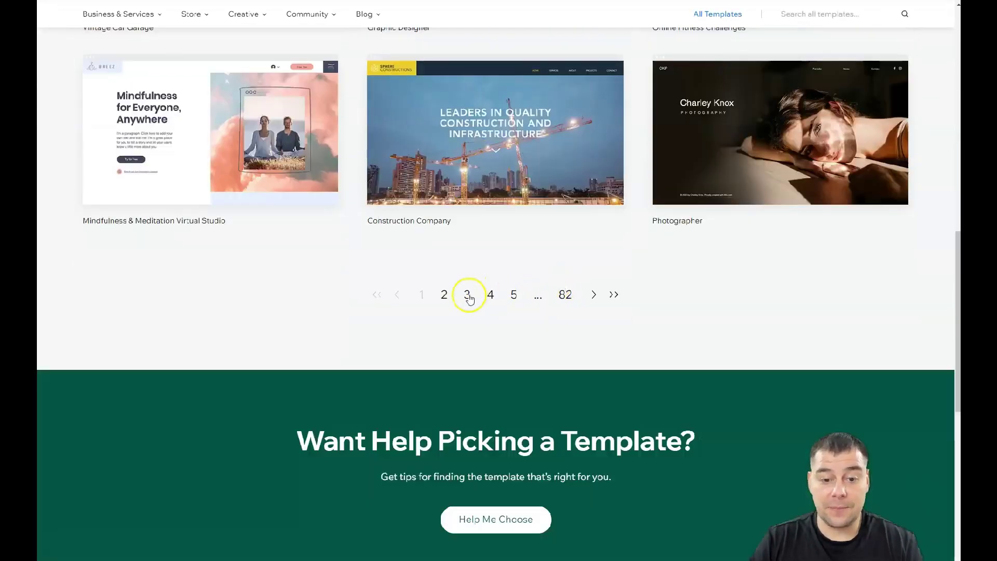
left_click(446, 294)
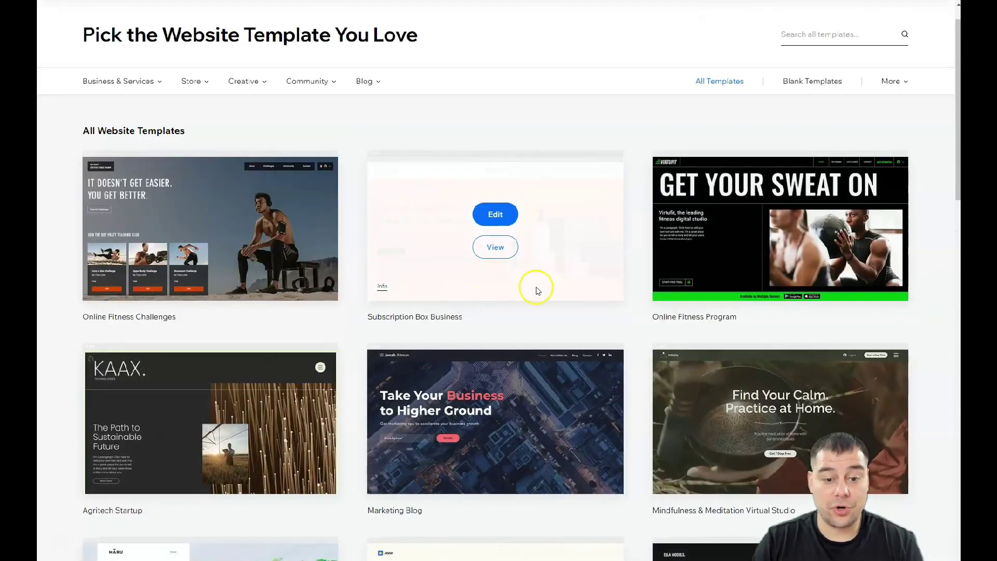
scroll(540, 291, "down", 8)
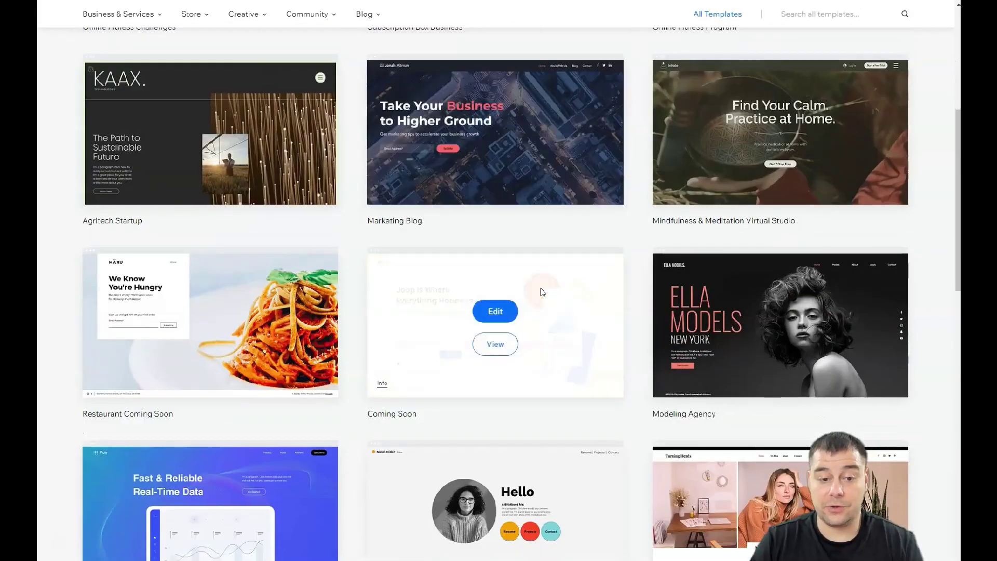
scroll(540, 291, "down", 3)
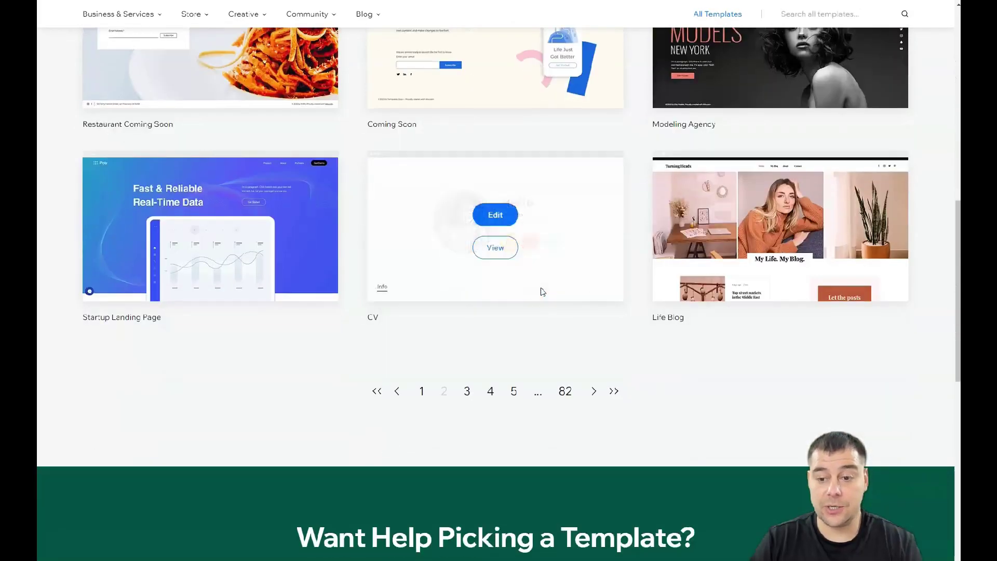
left_click(463, 396)
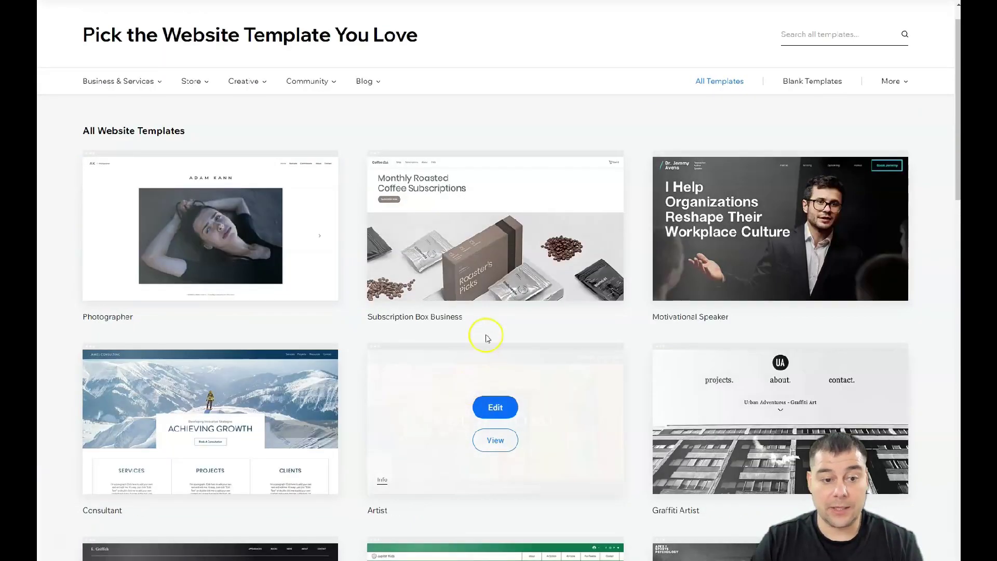
Preview the Motivational Speaker template and open its full demo.
mouse_move(815, 264)
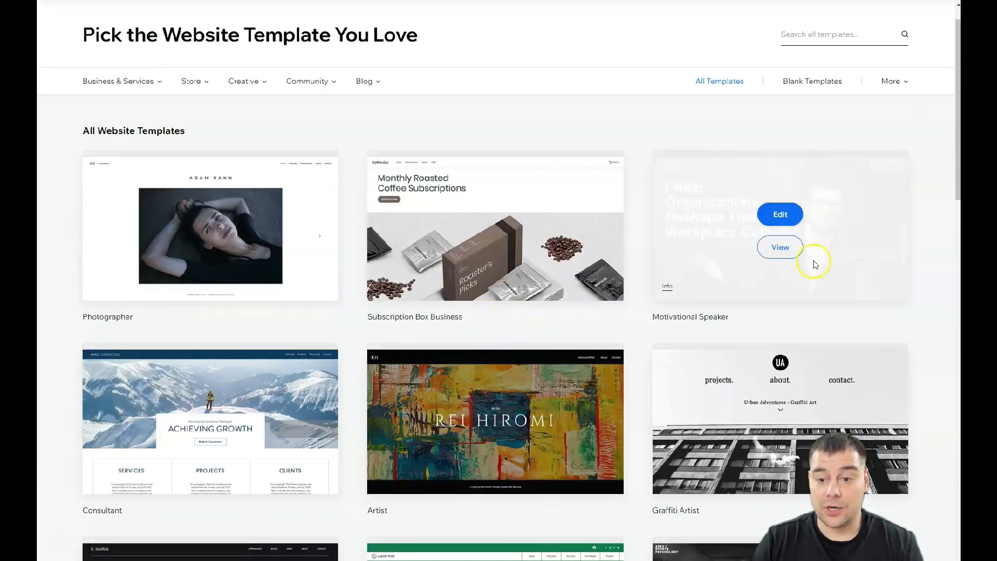
left_click(779, 248)
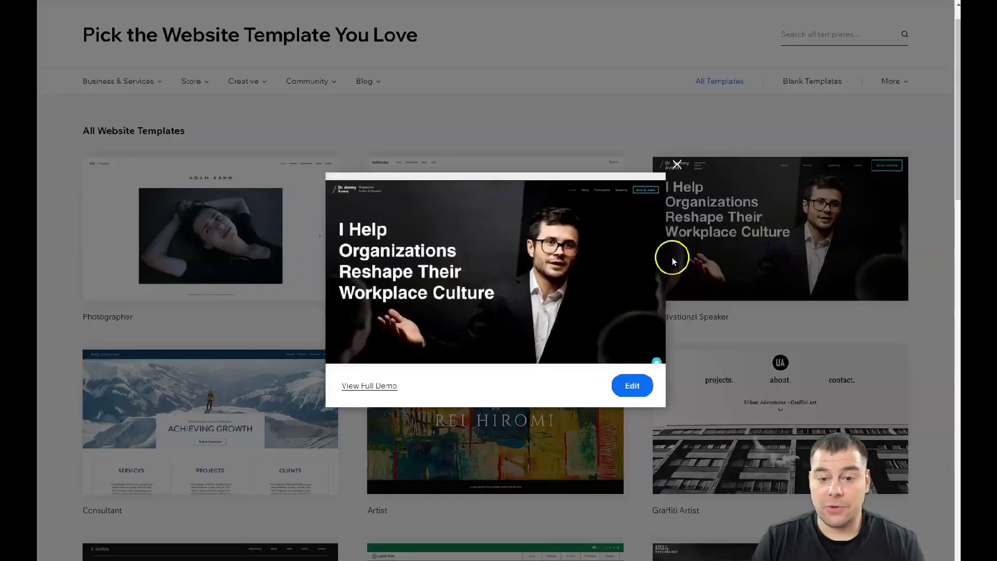
left_click(373, 394)
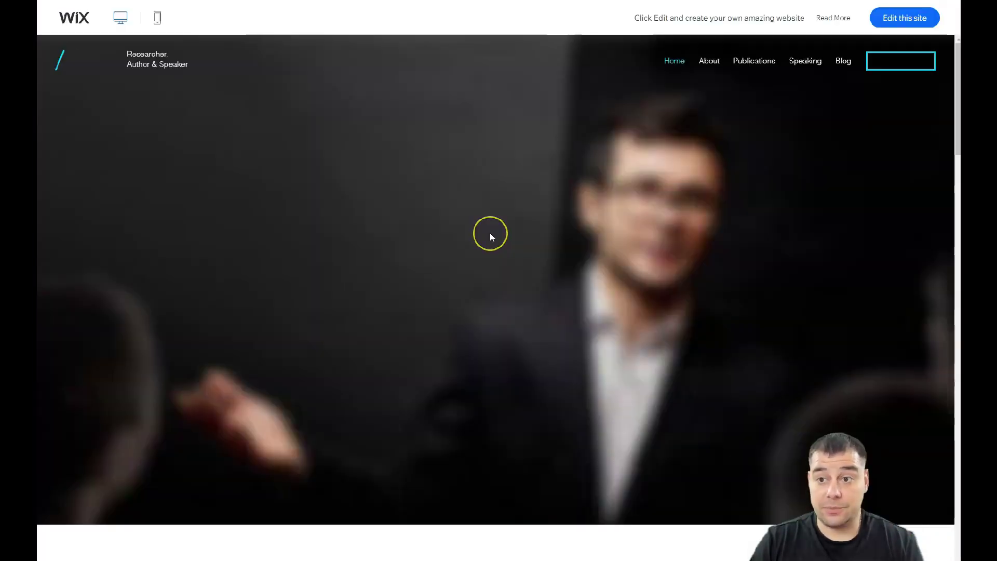
Look through the demo site, then choose to edit it as a new site.
scroll(490, 237, "down", 20)
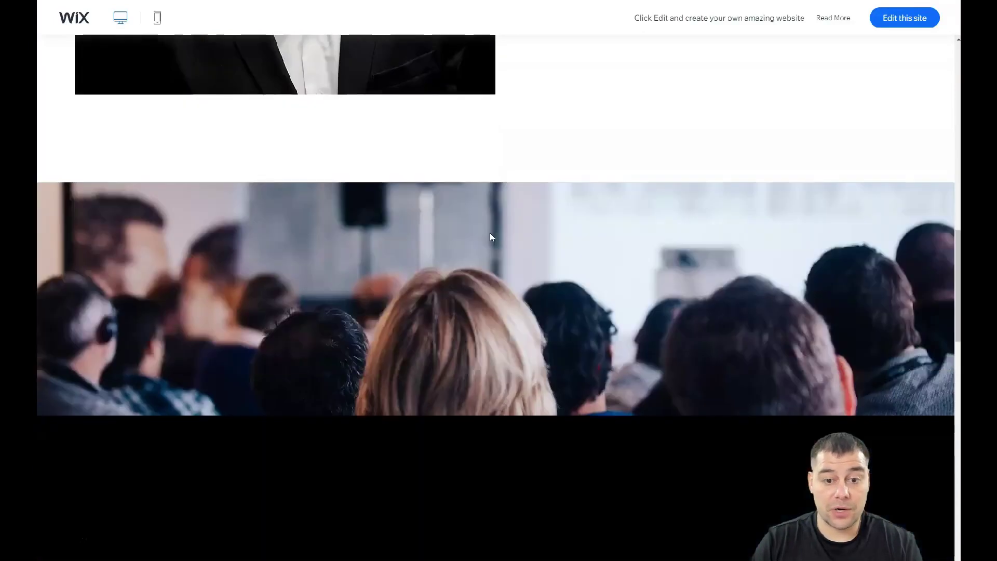
scroll(491, 238, "down", 20)
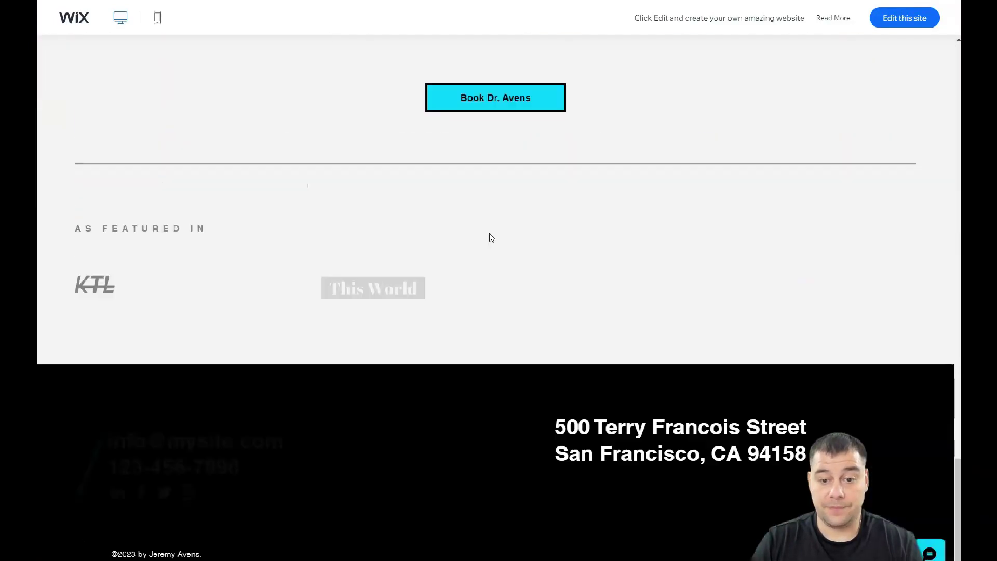
scroll(492, 237, "up", 20)
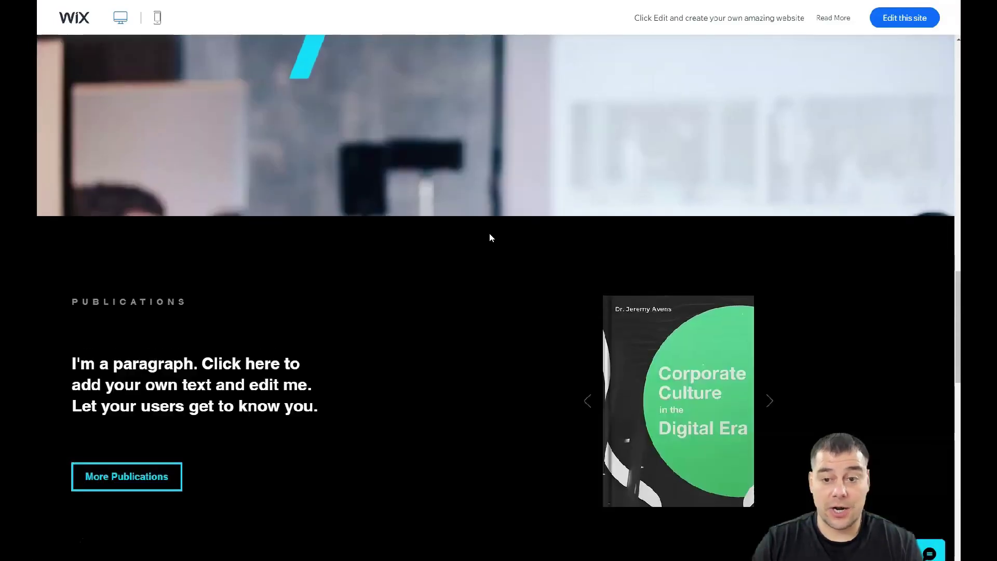
scroll(489, 238, "up", 10)
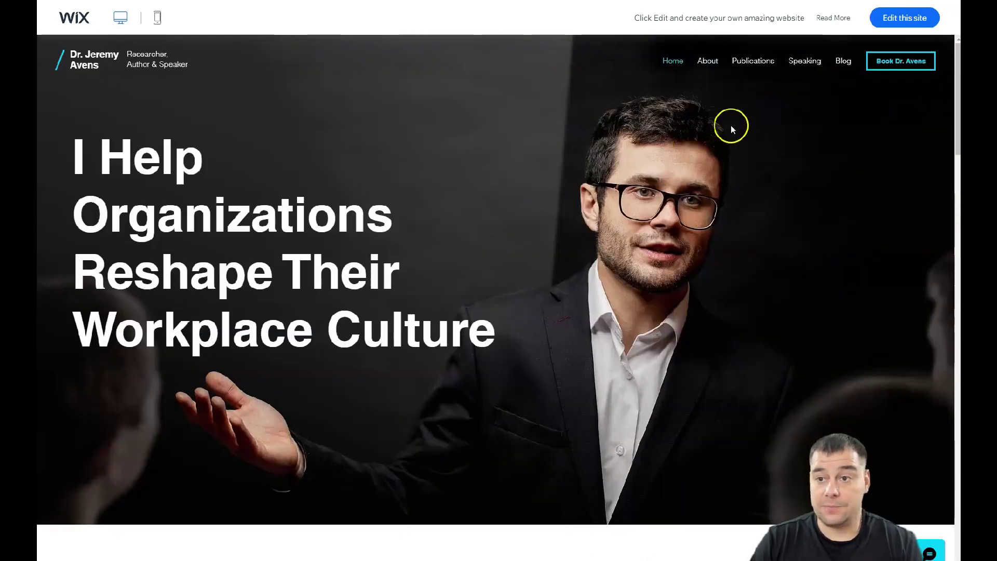
left_click(902, 21)
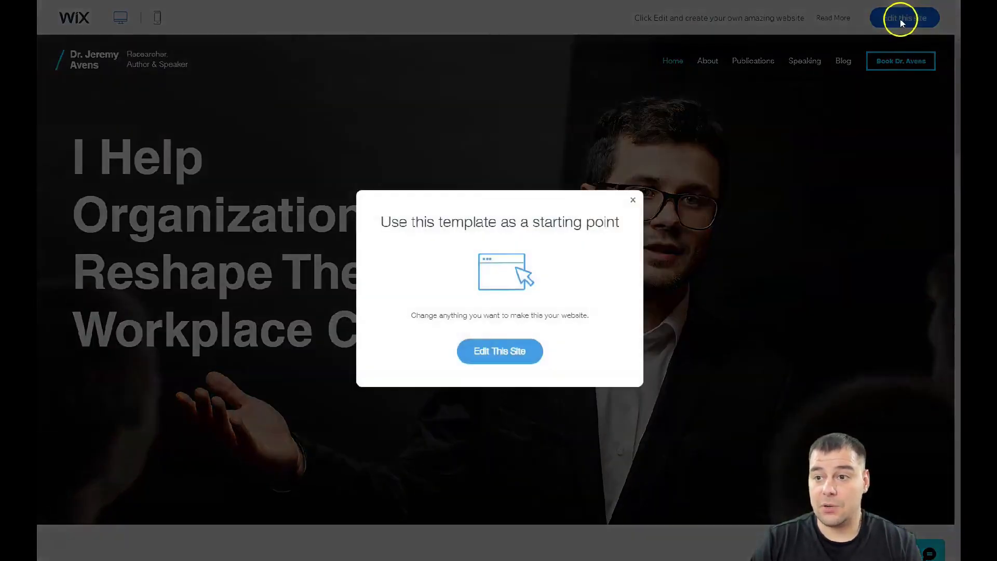
Confirm using Motivational Speaker as the starting point and close the floating tool panel.
left_click(505, 355)
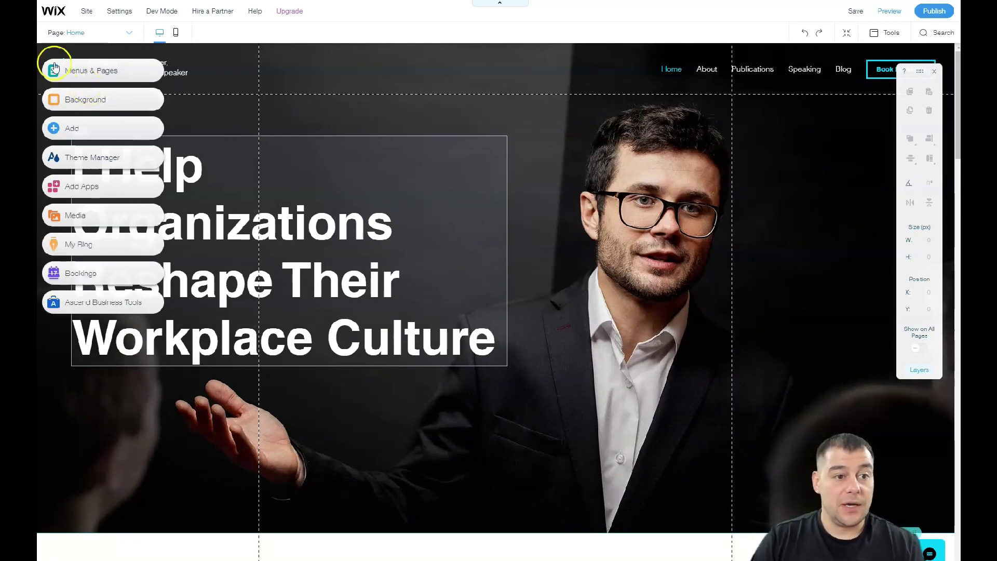
mouse_move(86, 13)
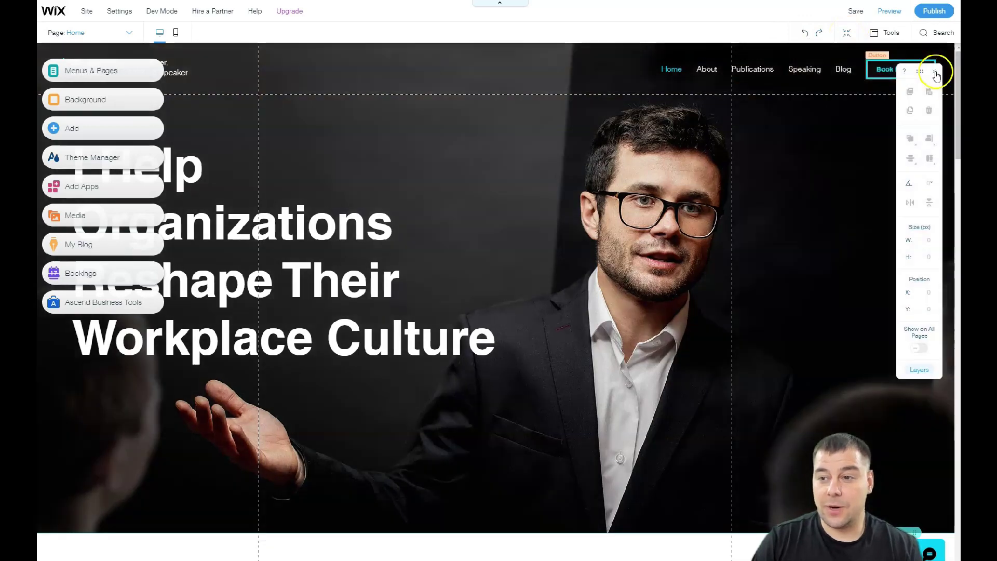
left_click(934, 72)
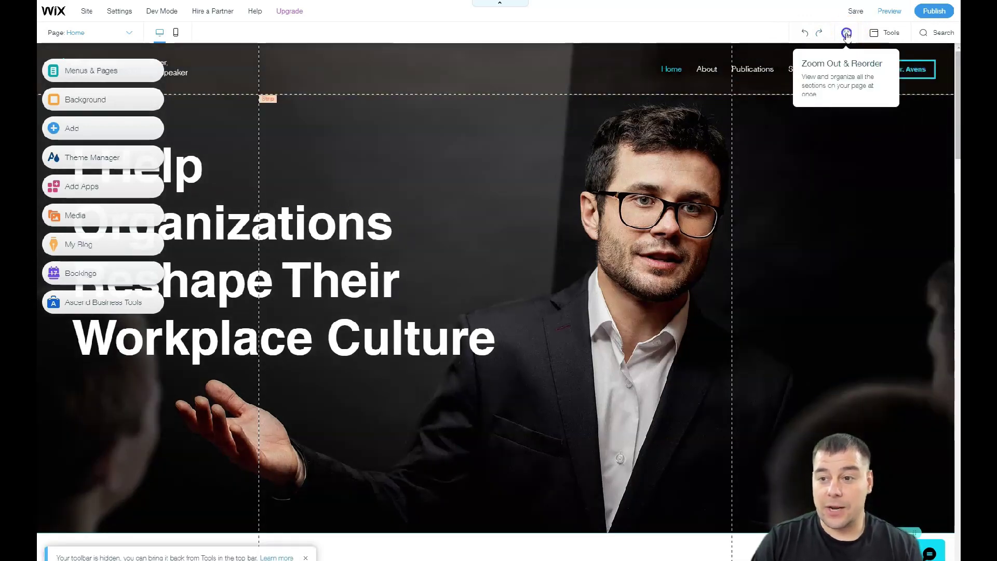
In Zoom Out mode, step through the About, photo strip, Publications and Speaking sections.
left_click(847, 34)
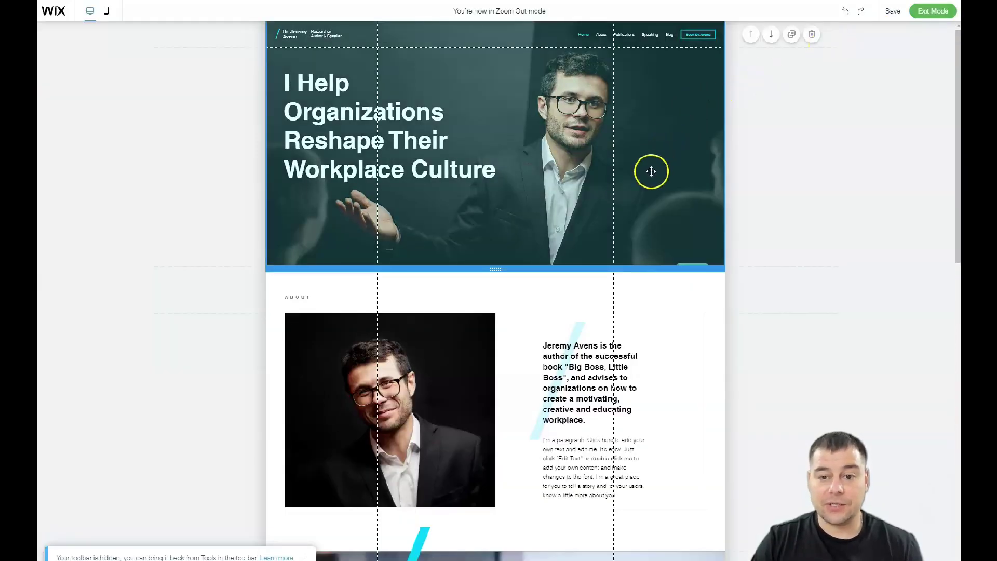
scroll(543, 249, "down", 2)
left_click(514, 199)
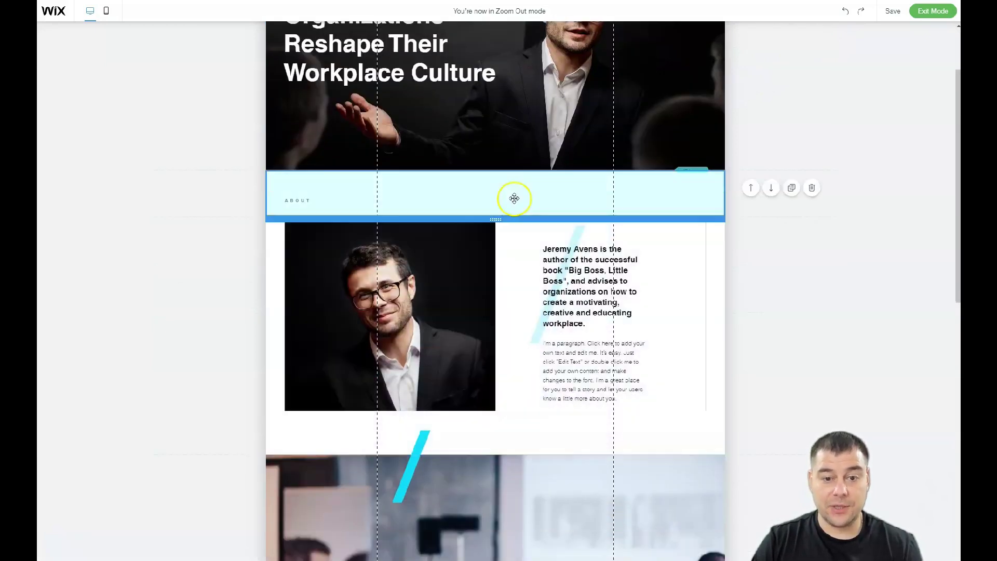
left_click(514, 231)
scroll(518, 249, "down", 4)
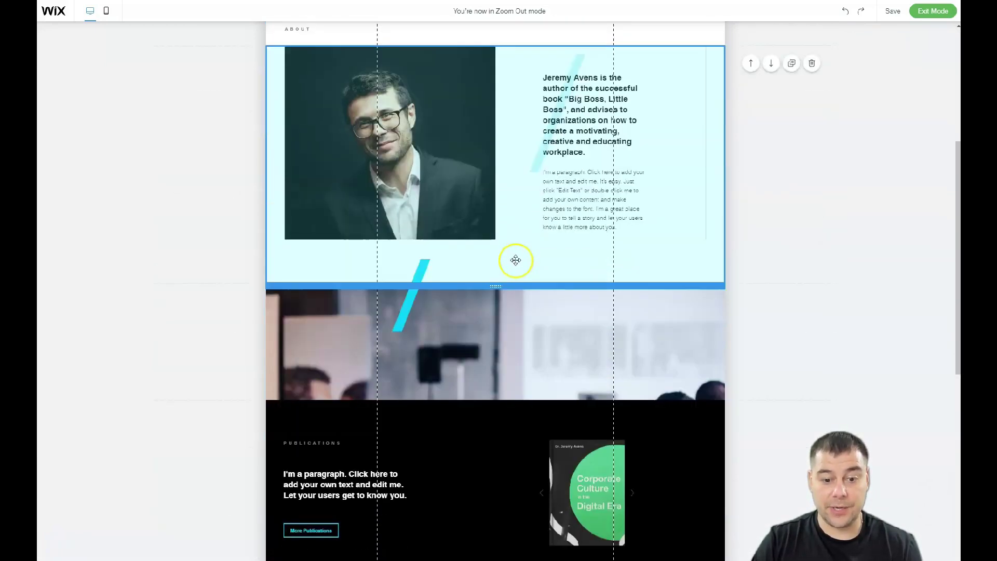
left_click(523, 305)
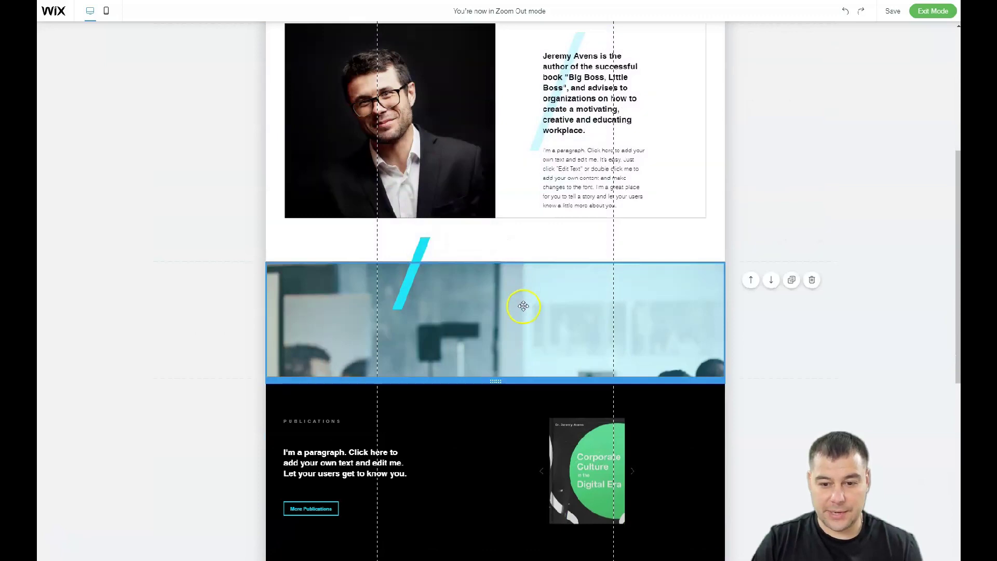
left_click(525, 408)
scroll(525, 403, "down", 4)
scroll(513, 341, "down", 3)
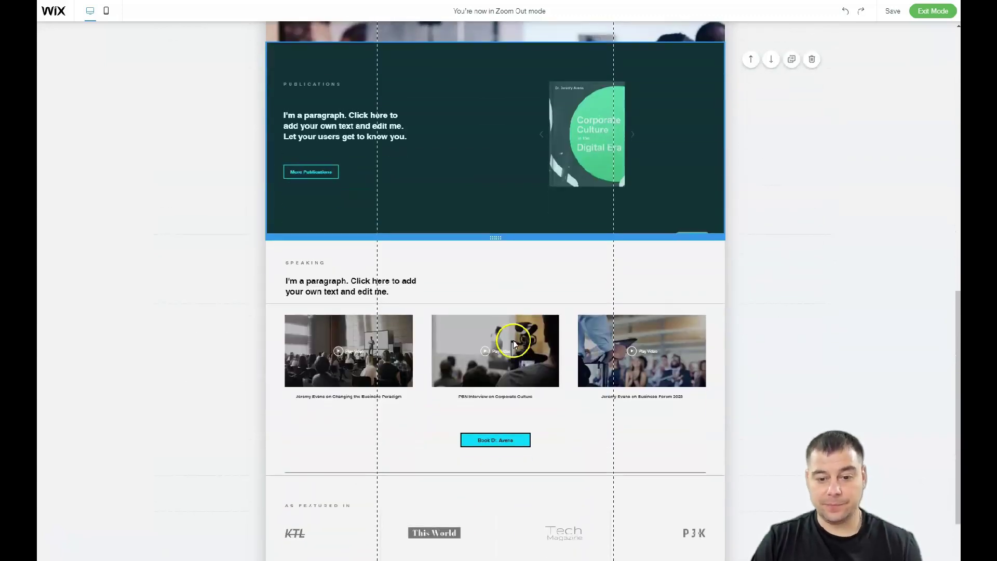
left_click(511, 296)
scroll(528, 369, "down", 3)
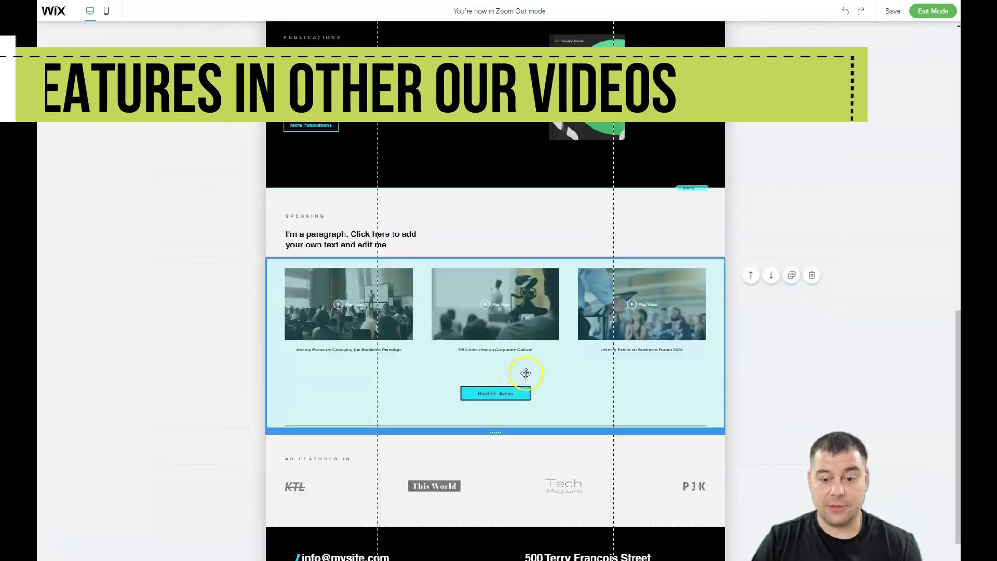
Move the As featured in title above the videos, then back below them.
left_click(526, 432)
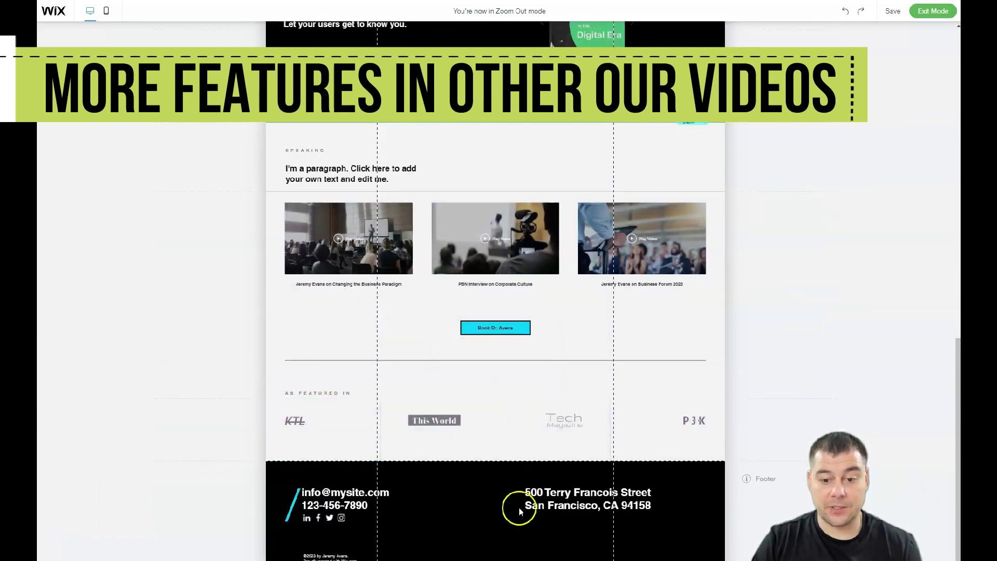
left_click(565, 383)
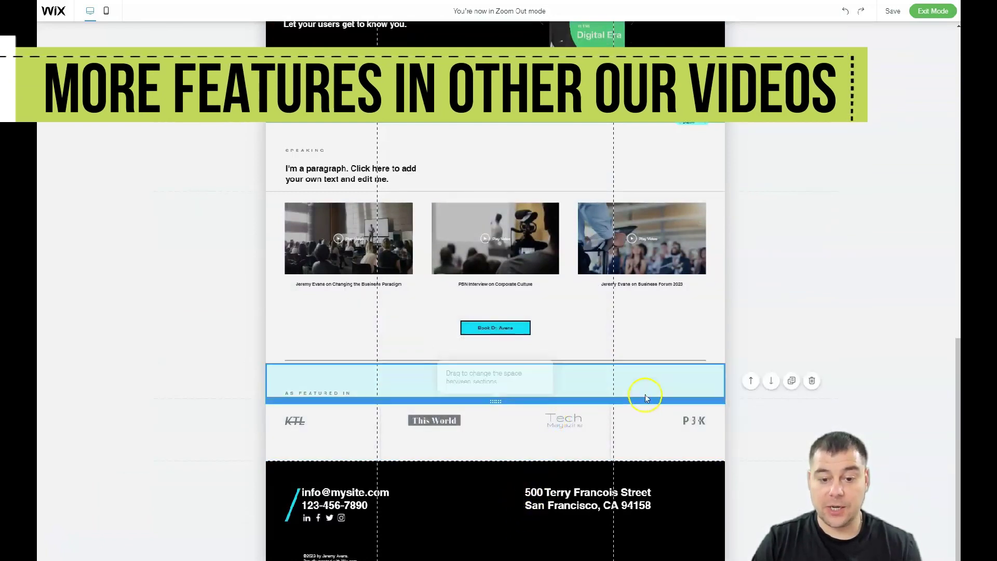
left_click(751, 380)
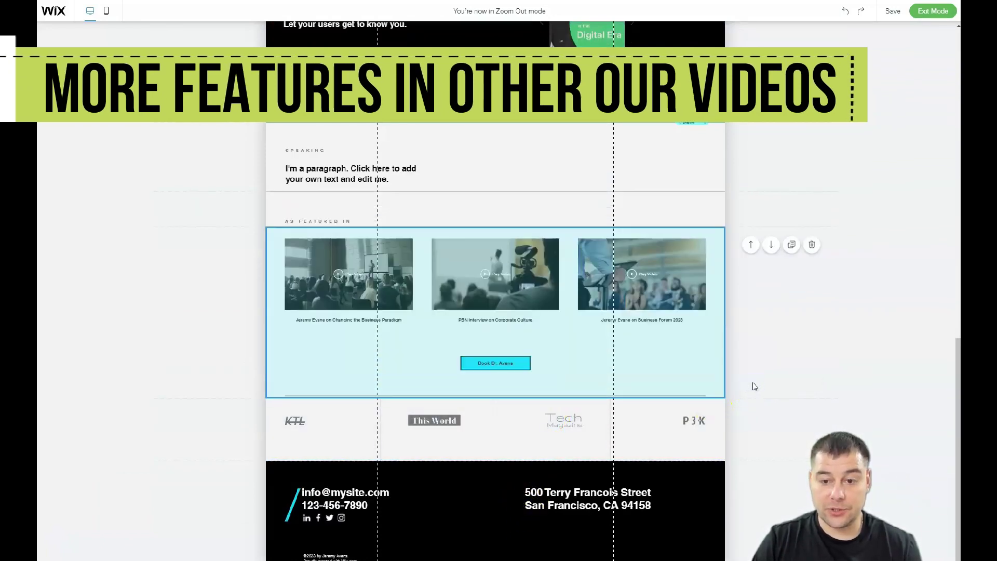
left_click(669, 211)
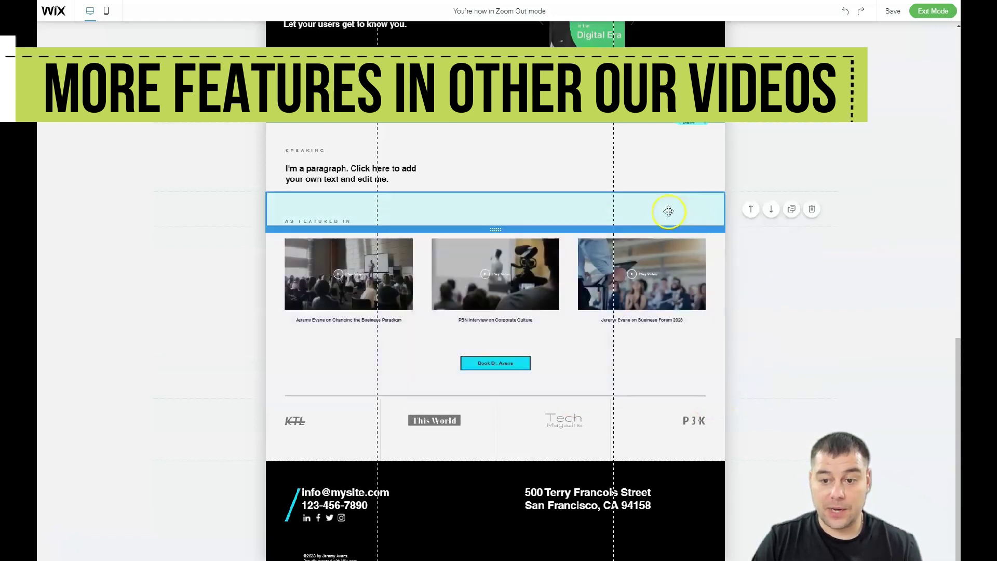
left_click(771, 209)
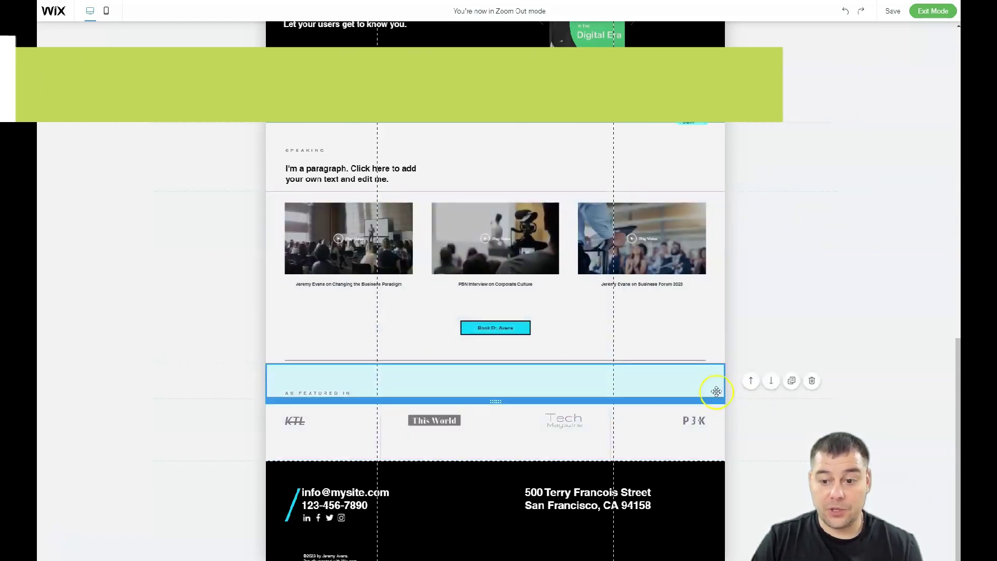
Delete the As featured in title and press logos sections, then exit Zoom Out mode.
left_click(812, 381)
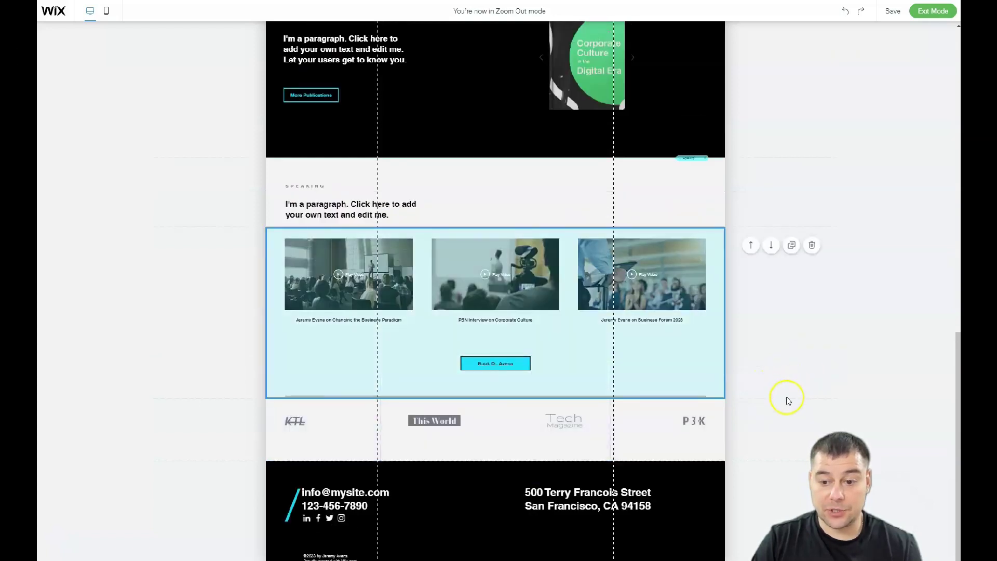
left_click(812, 417)
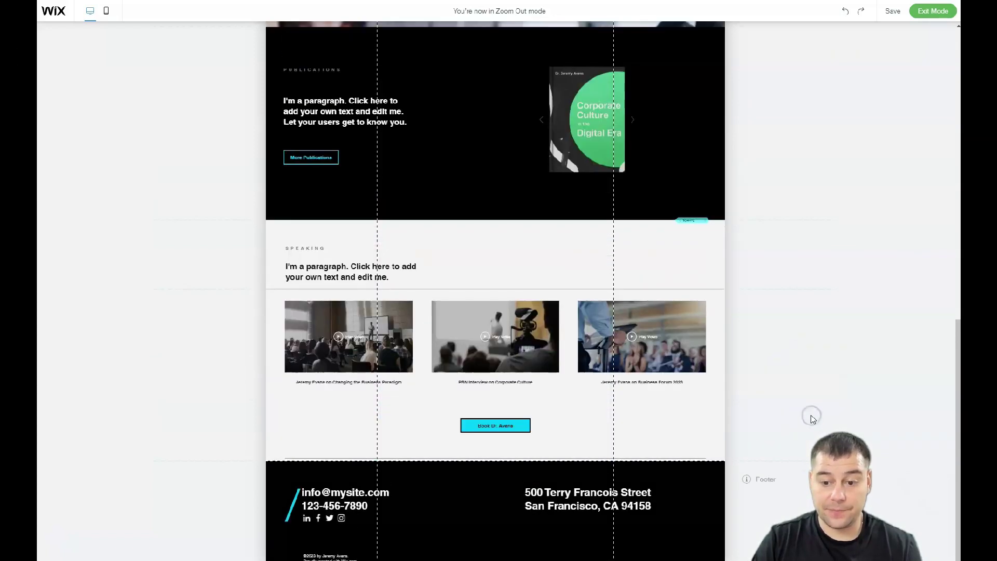
scroll(608, 369, "up", 10)
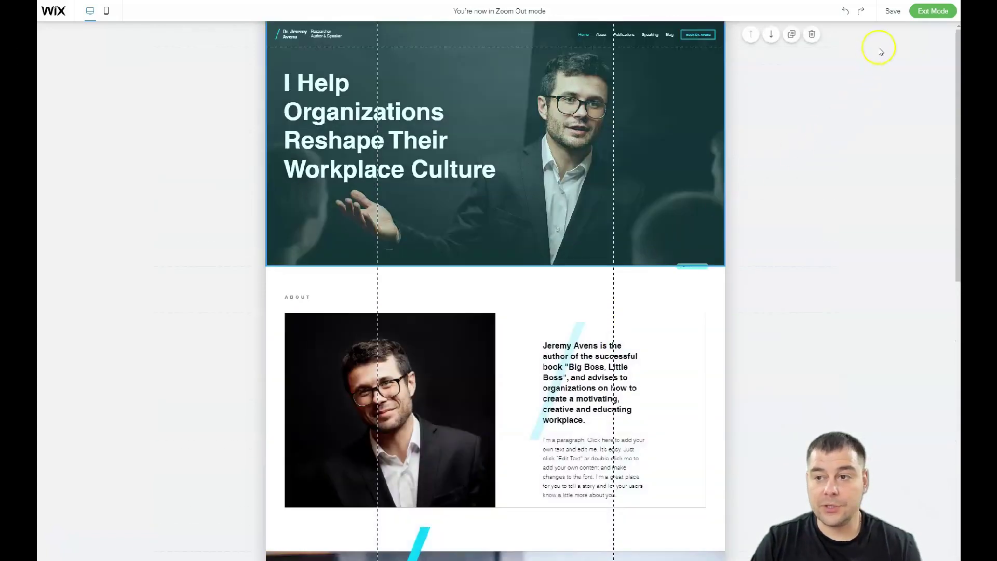
left_click(931, 11)
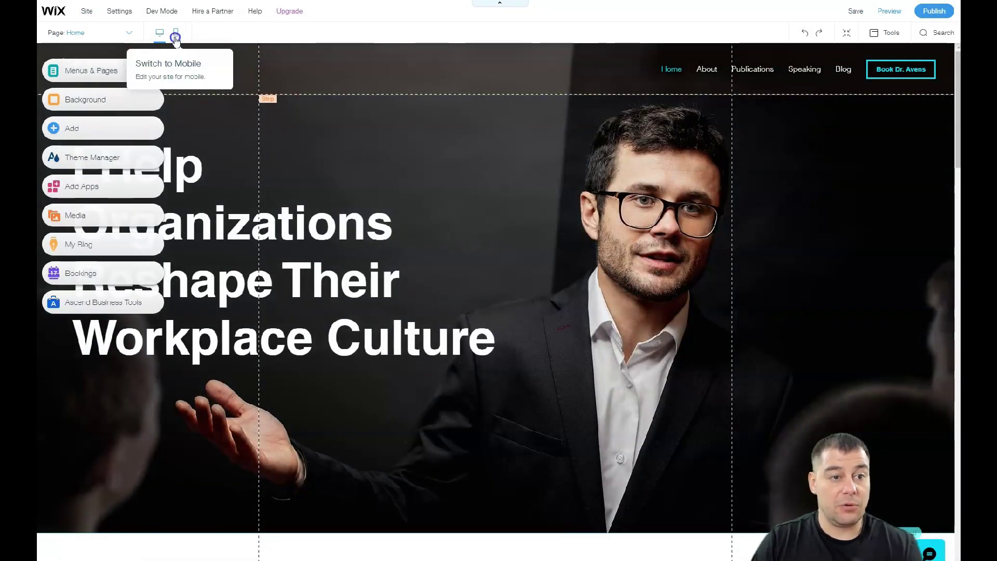
Switch to the mobile layout and review the Home page, selecting the Speaking video.
left_click(176, 34)
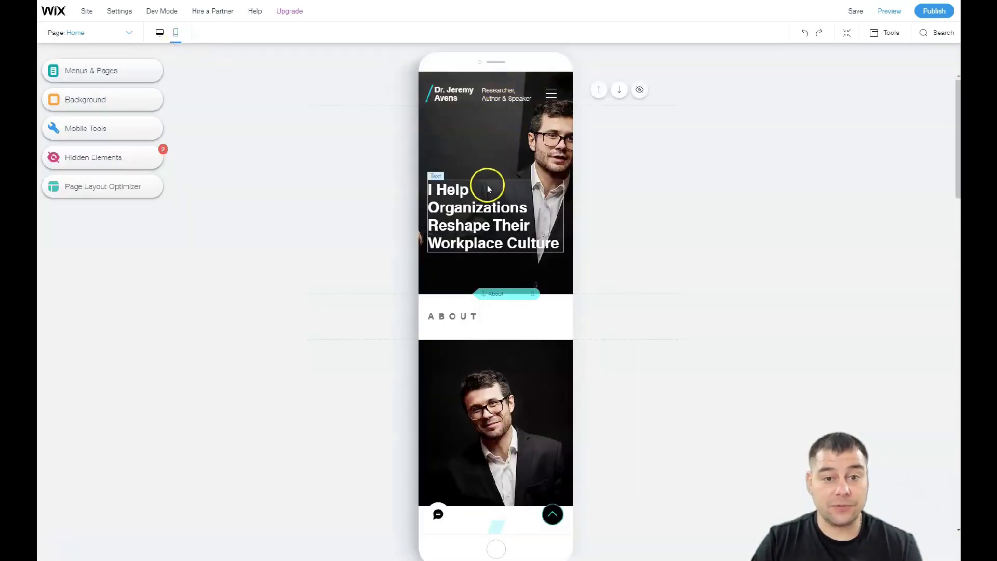
scroll(482, 228, "down", 5)
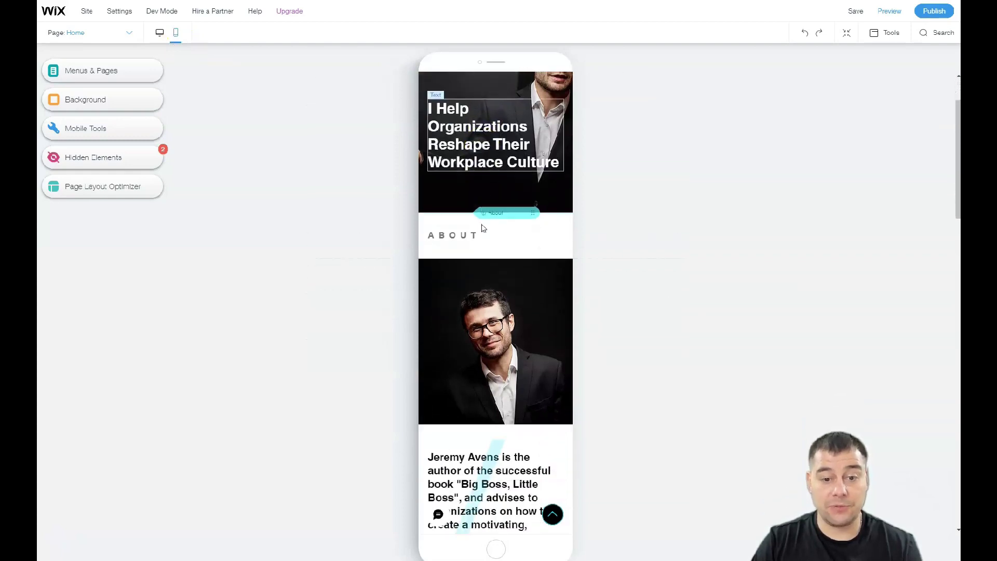
scroll(481, 223, "down", 7)
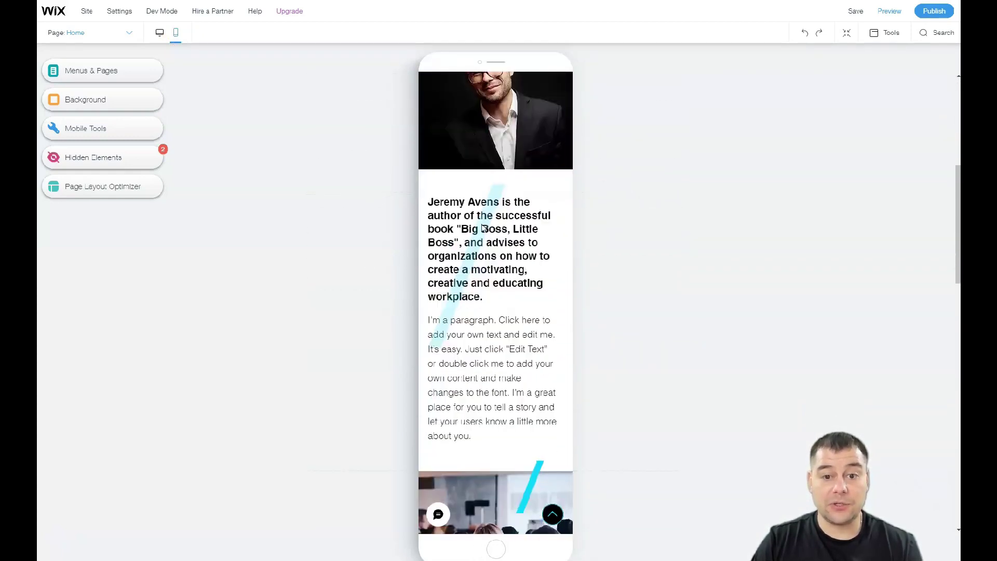
scroll(482, 227, "down", 8)
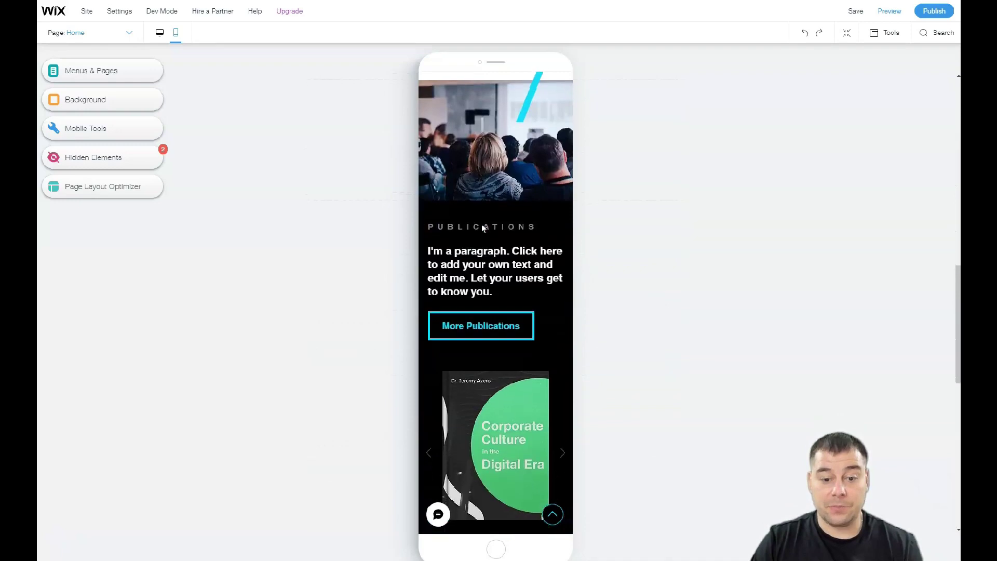
scroll(482, 223, "down", 6)
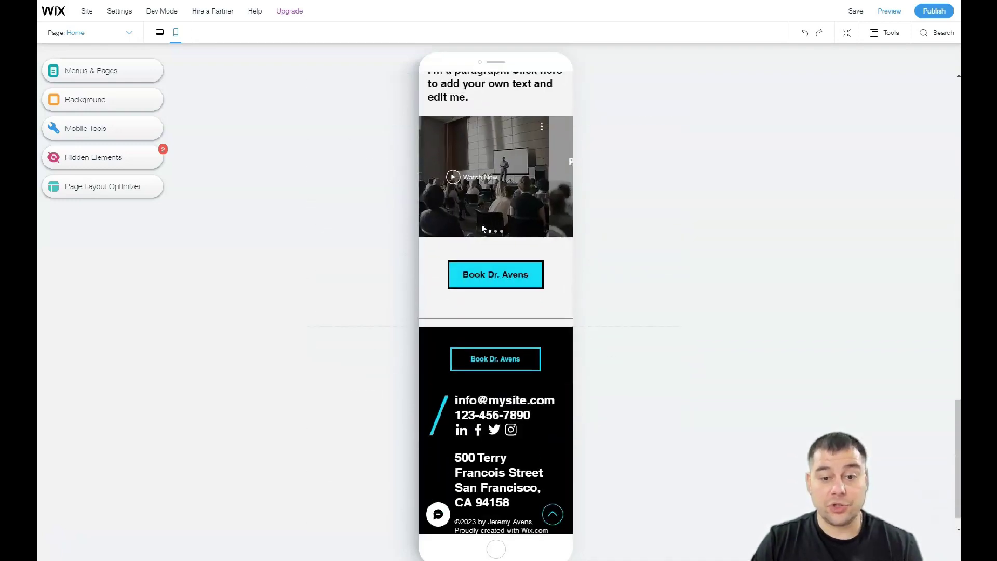
left_click(482, 198)
scroll(482, 198, "down", 1)
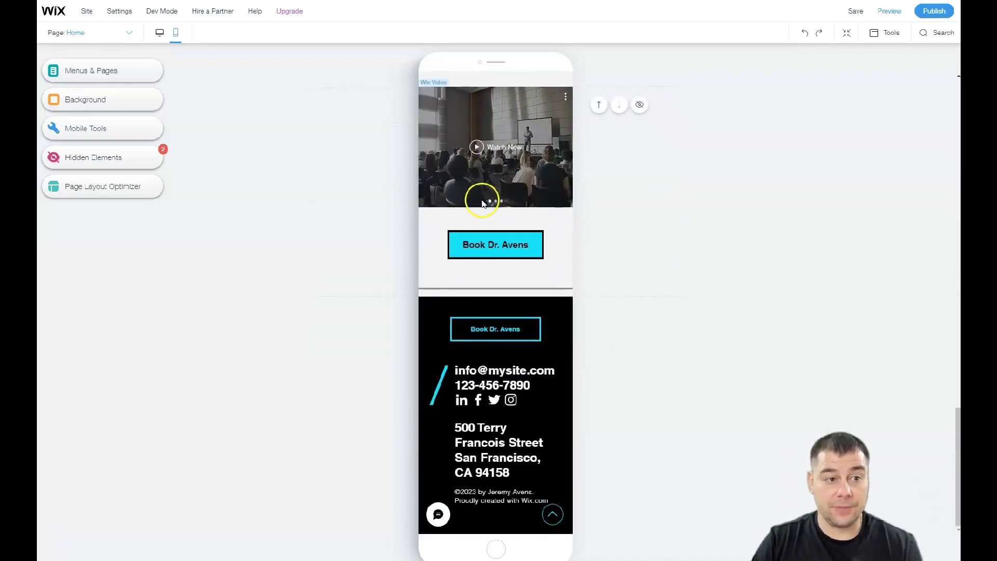
scroll(493, 234, "up", 6)
scroll(501, 231, "up", 20)
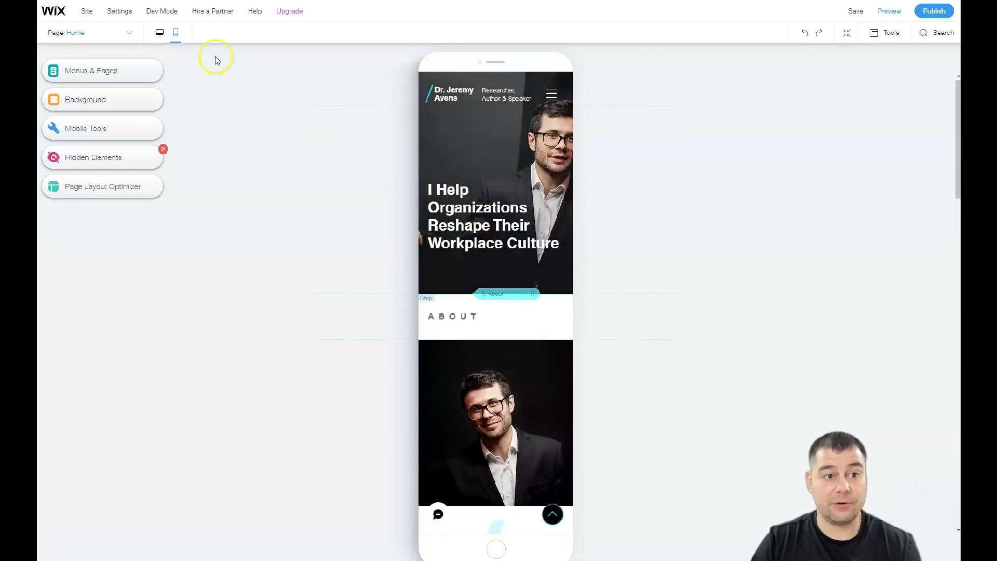
Return to the desktop layout and show the site's page list.
left_click(159, 33)
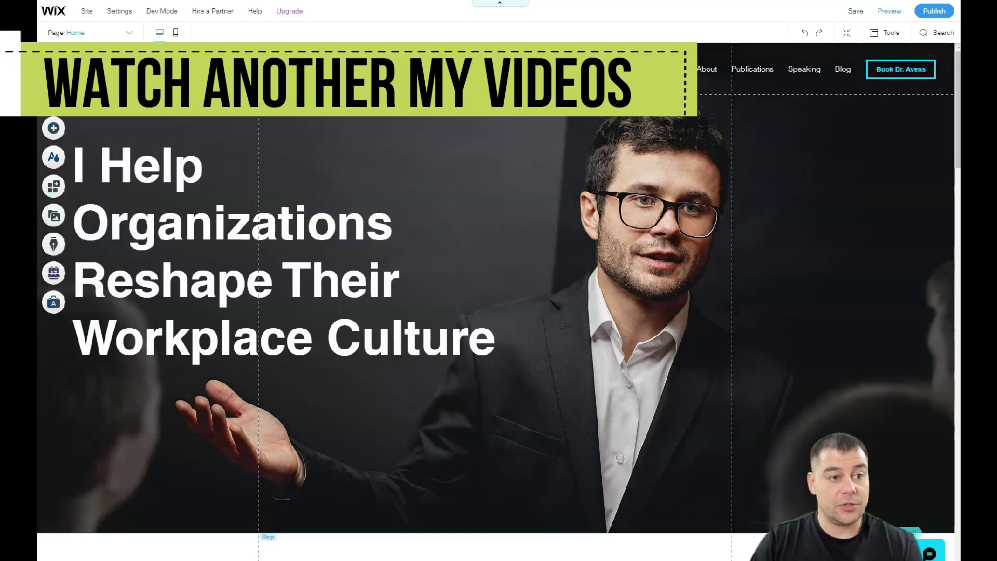
left_click(54, 99)
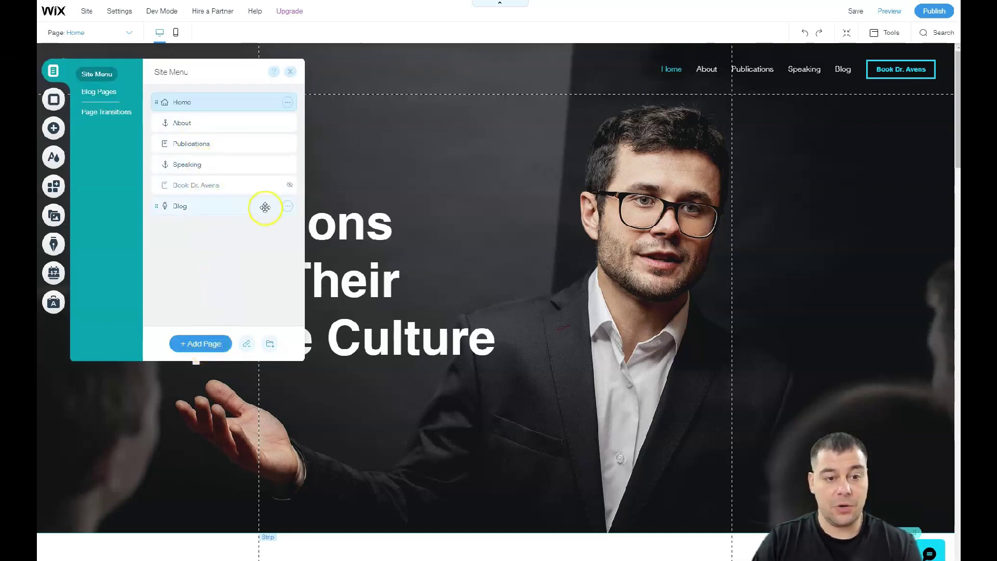
Delete the Blog page from the site menu, confirming the deletion.
left_click(287, 206)
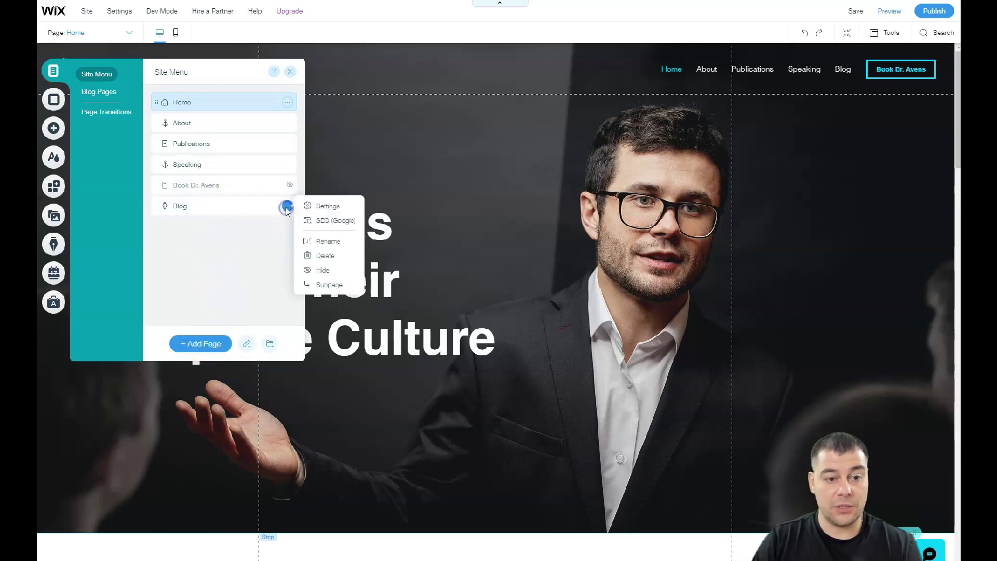
left_click(319, 257)
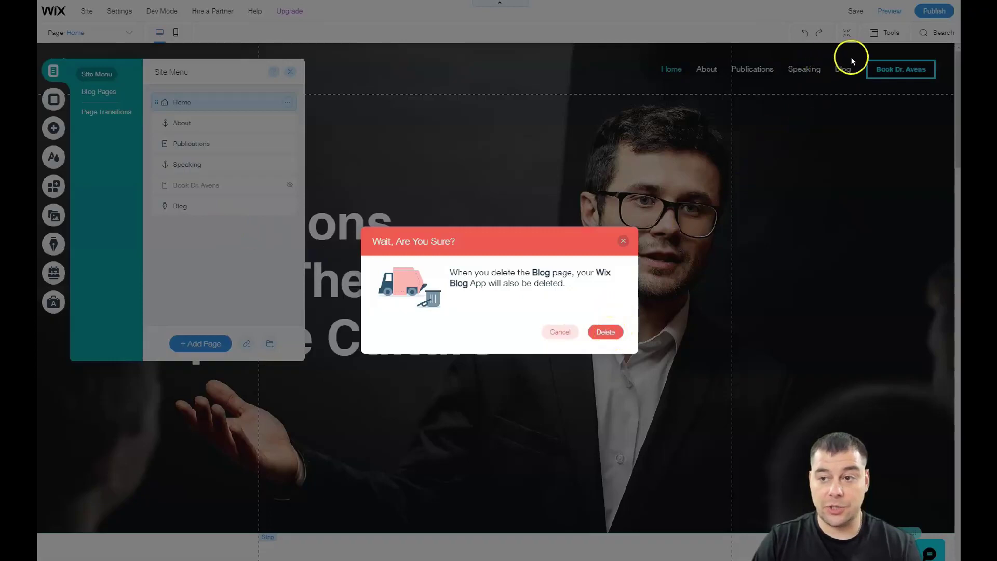
left_click(604, 332)
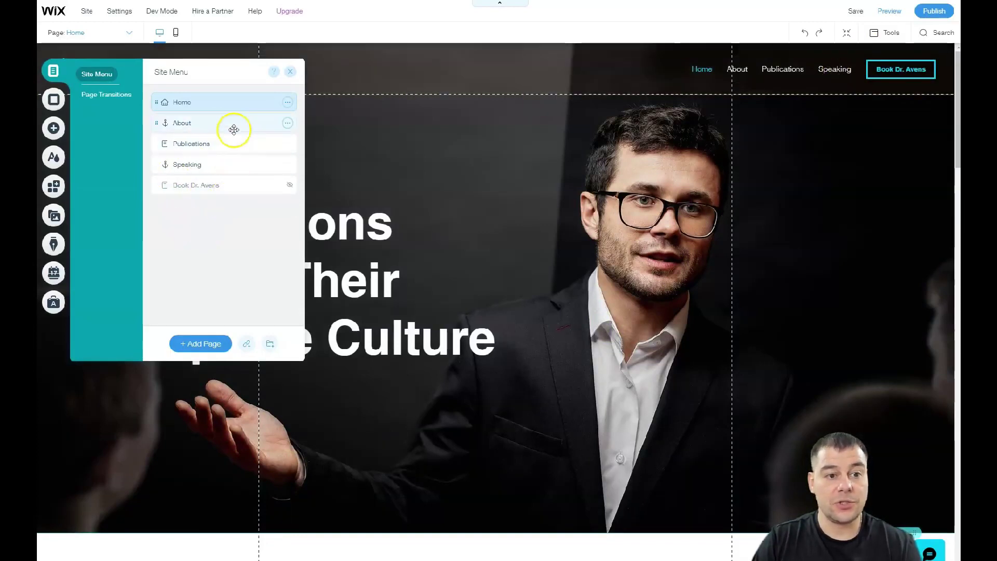
Open the Home page's settings and review its Layouts and Permissions (viewable by Everyone).
left_click(287, 104)
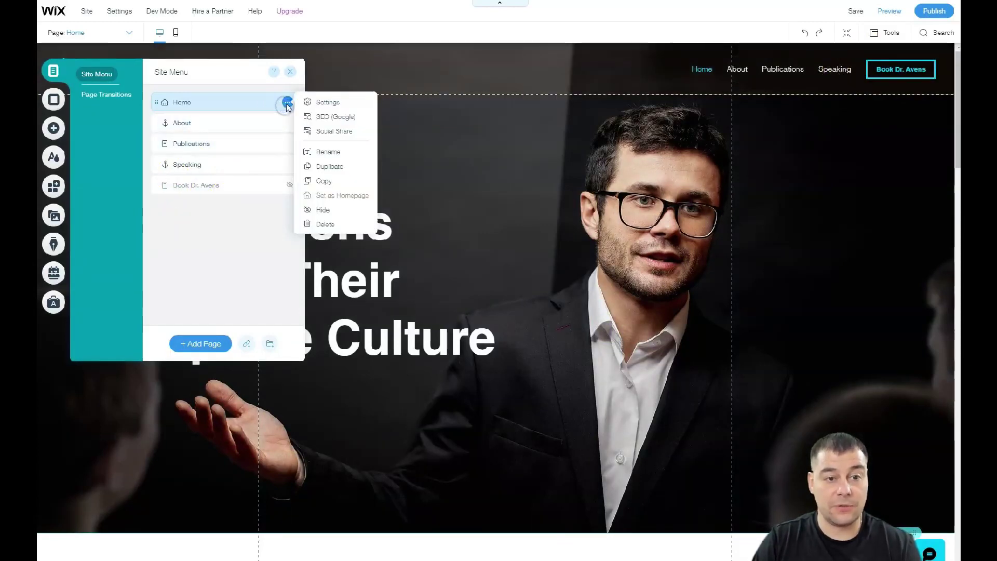
left_click(318, 103)
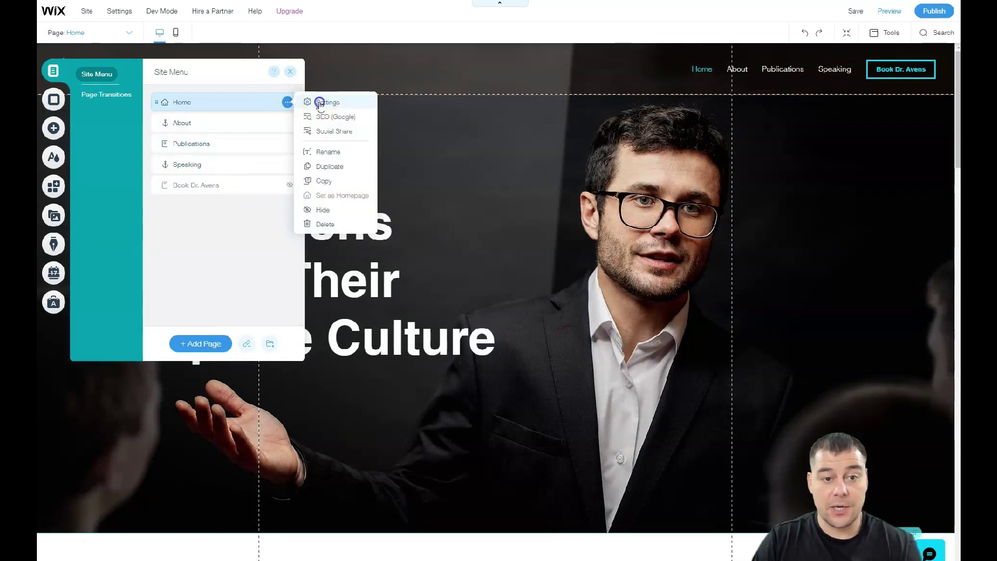
left_click(320, 103)
left_click(381, 99)
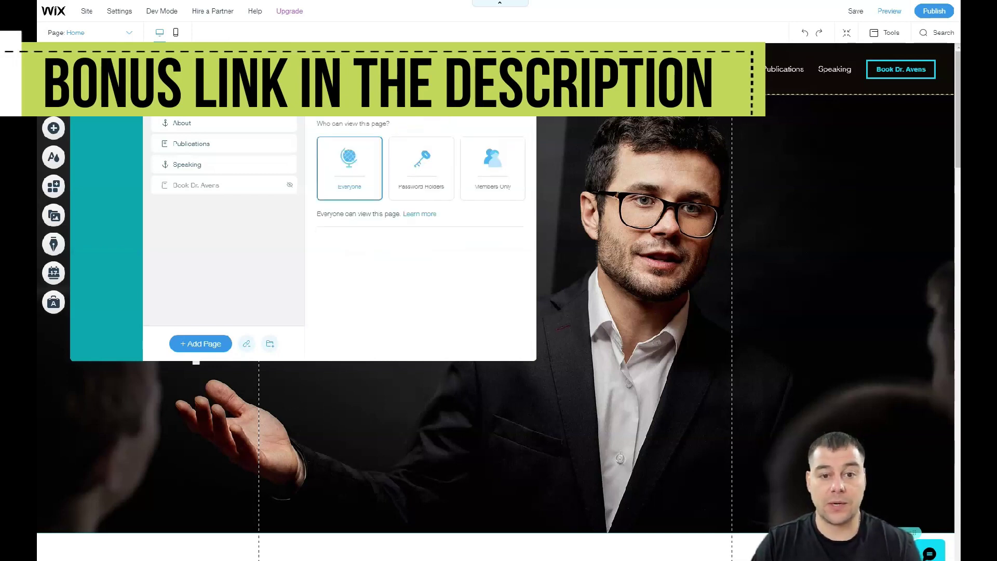
left_click(400, 101)
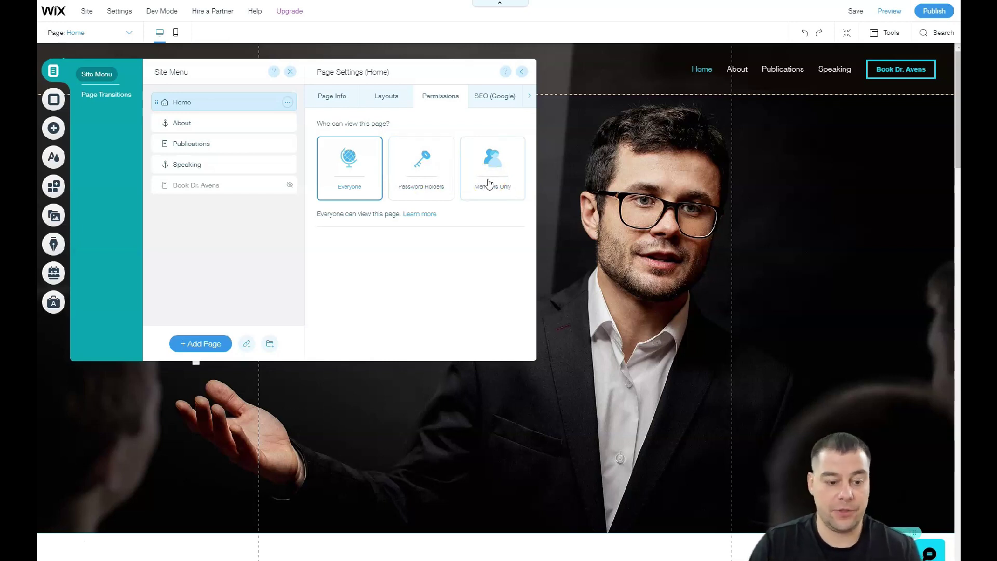
Review the Home page's SEO and Social Share settings, then close Page Settings.
left_click(489, 97)
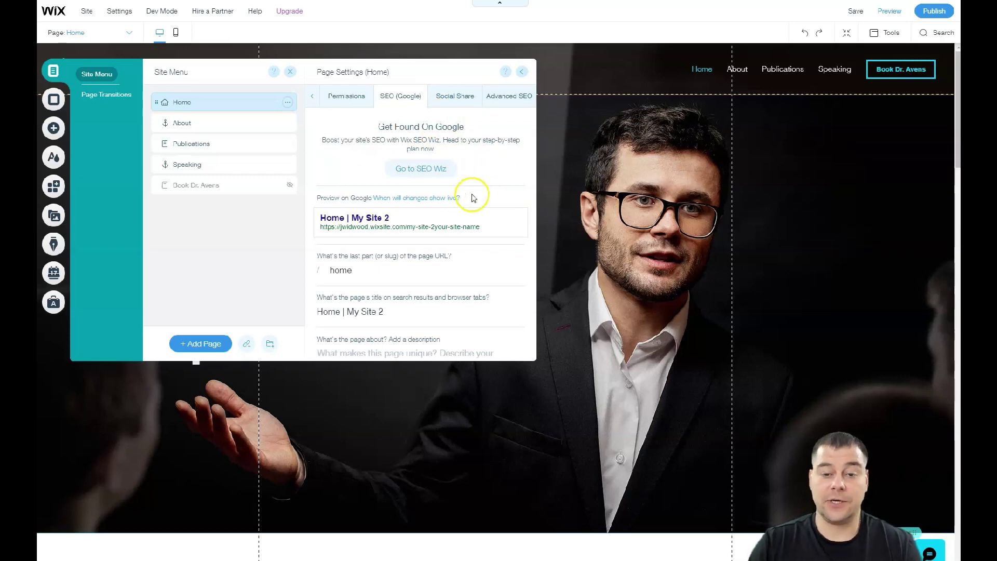
scroll(474, 199, "down", 2)
scroll(427, 235, "up", 1)
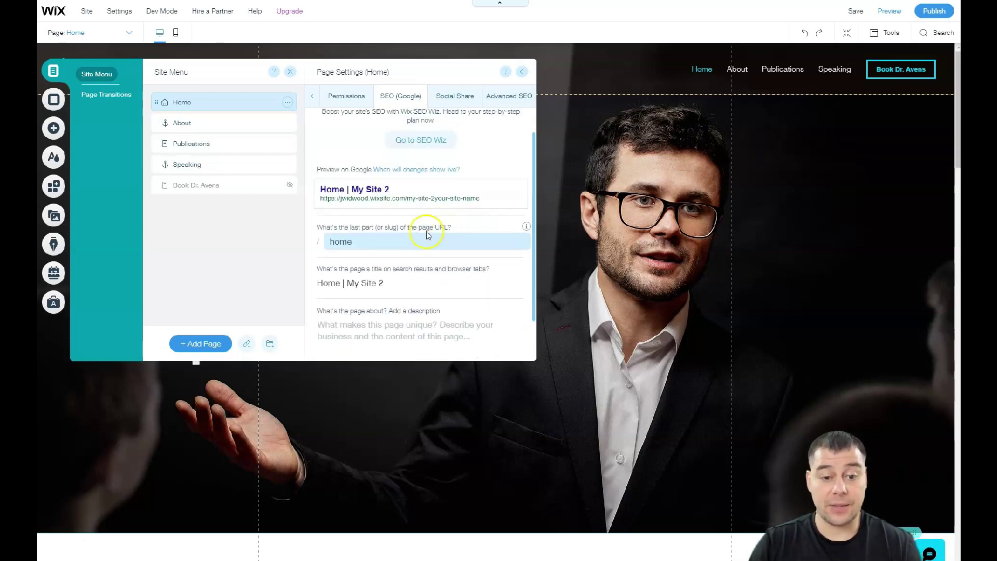
scroll(444, 244, "up", 1)
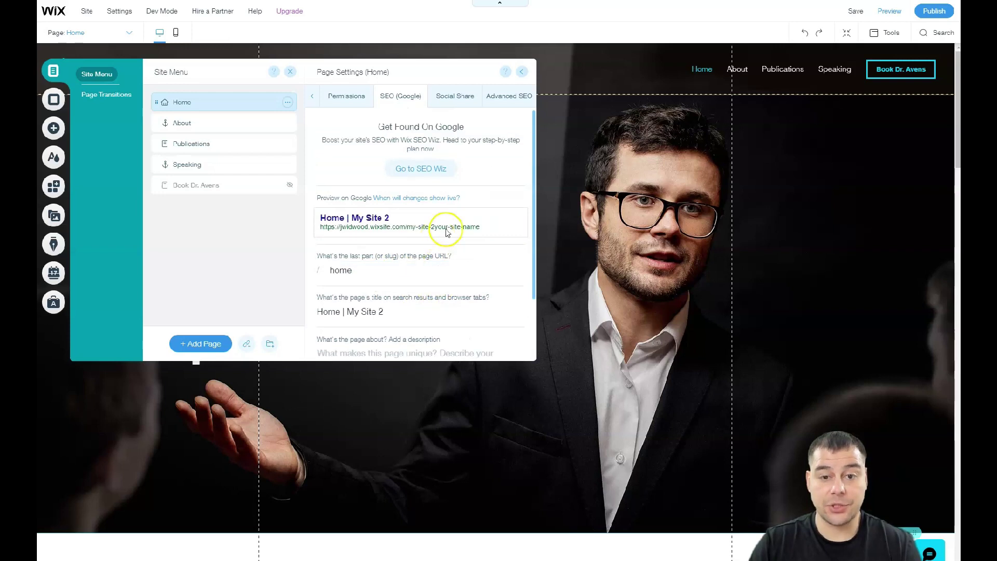
left_click(451, 100)
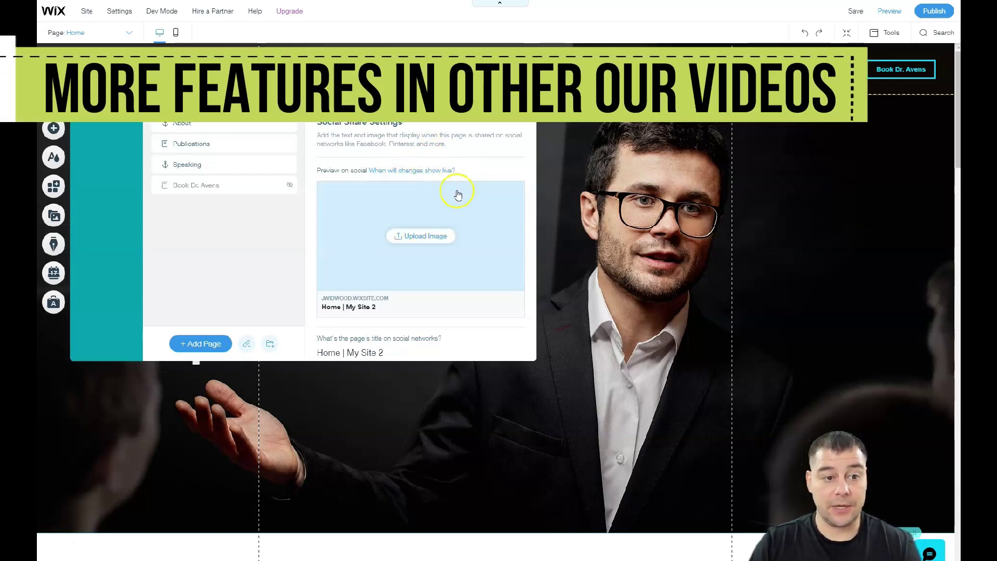
left_click(106, 88)
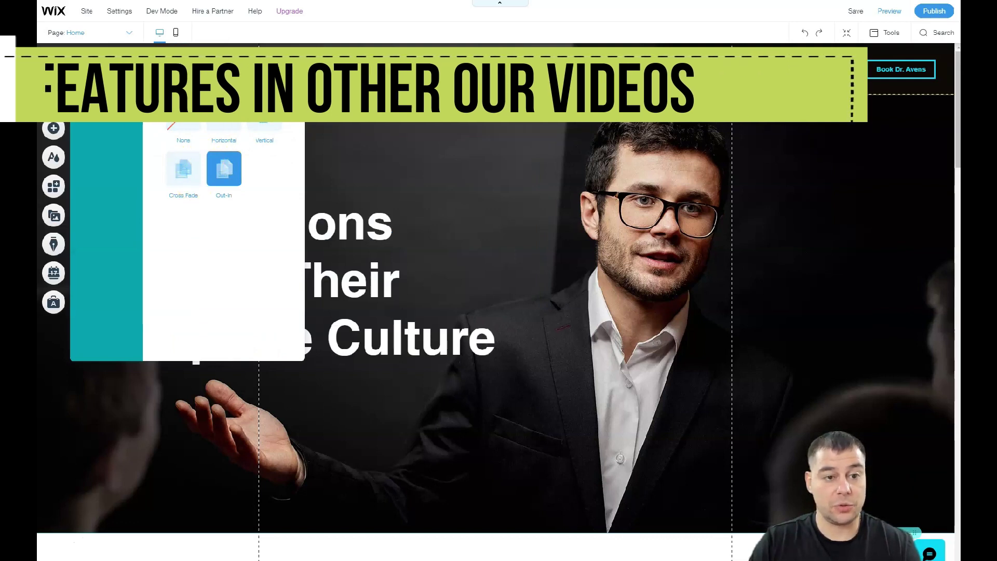
Turn the page background from black to a grey colour swatch.
left_click(290, 75)
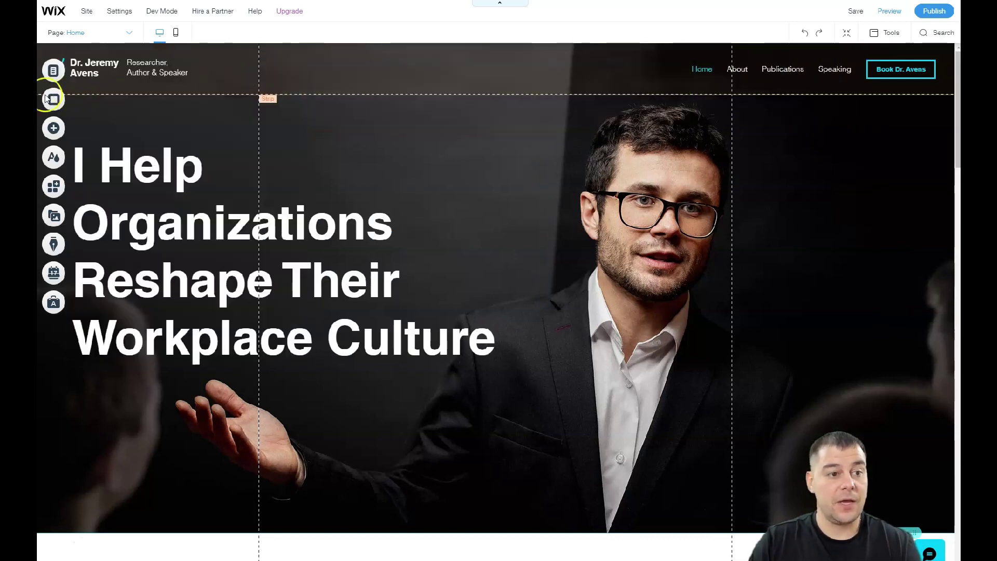
left_click(53, 100)
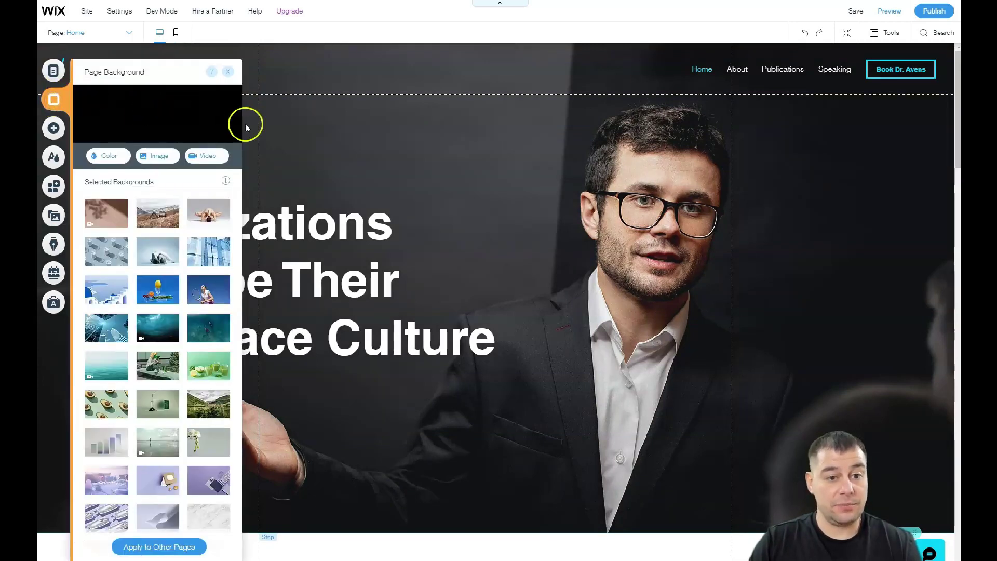
scroll(358, 192, "down", 7)
scroll(405, 222, "down", 10)
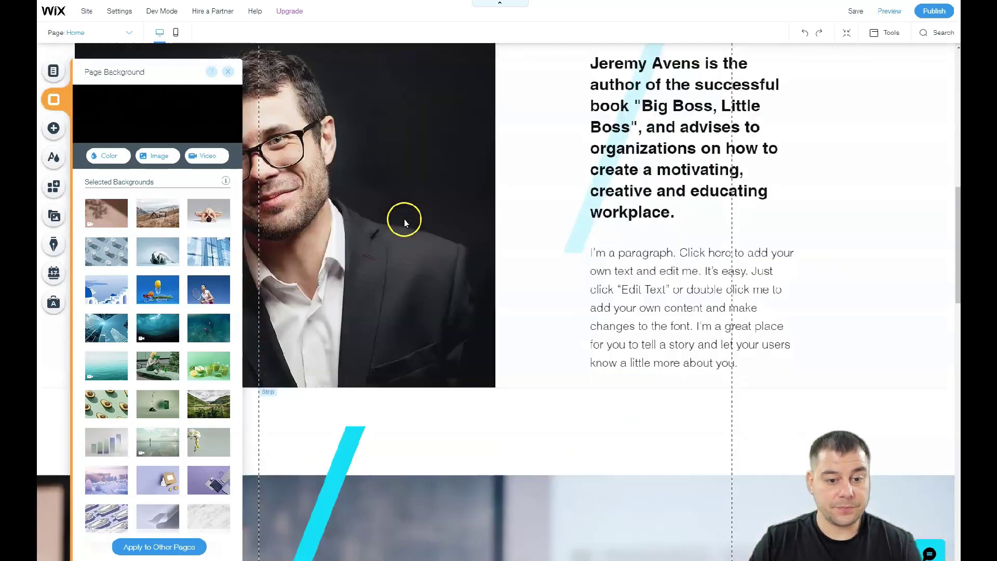
scroll(396, 210, "down", 4)
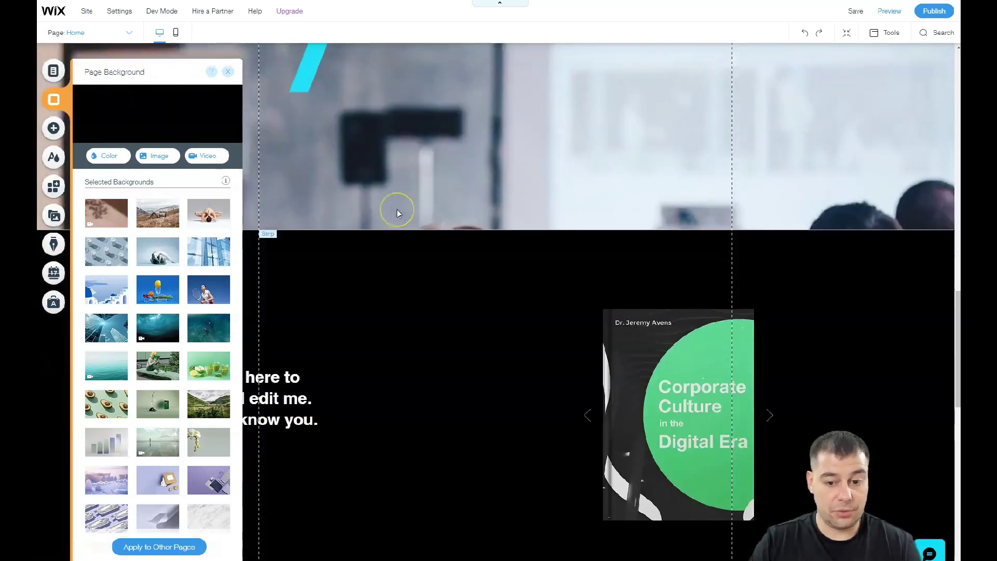
left_click(104, 157)
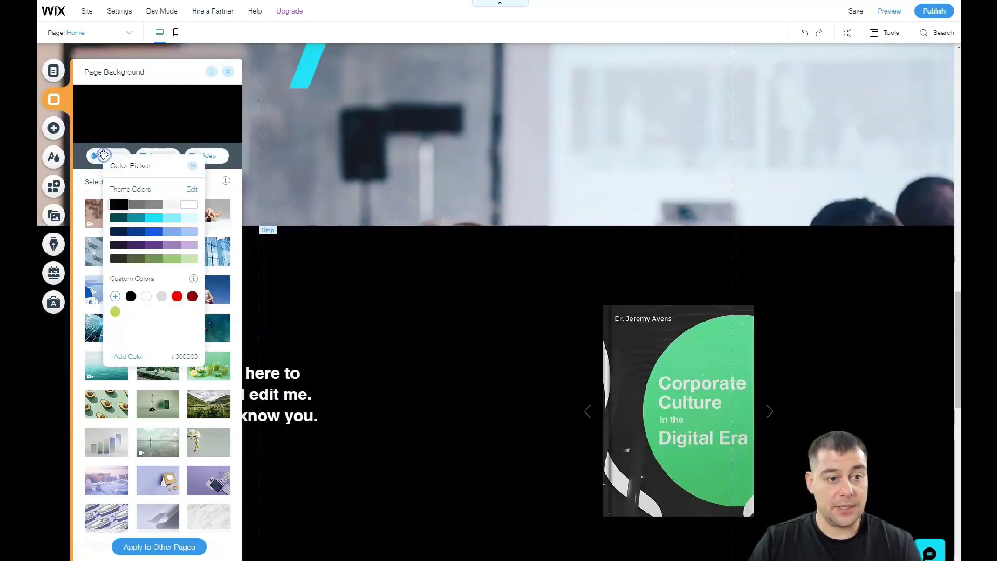
left_click(138, 206)
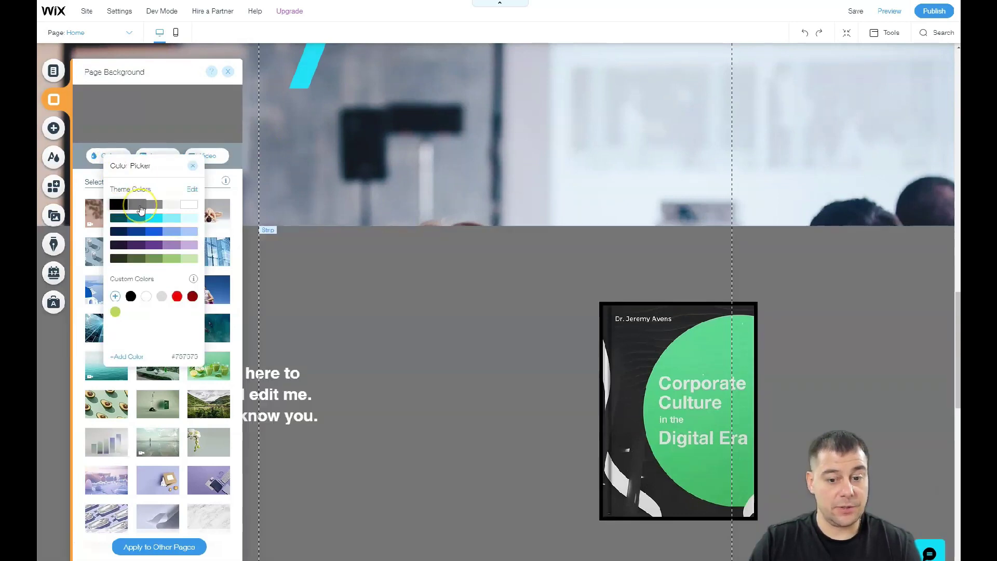
Compare lighter grey and near-white backgrounds, then settle on #8C8C8C grey.
left_click(158, 210)
left_click(170, 208)
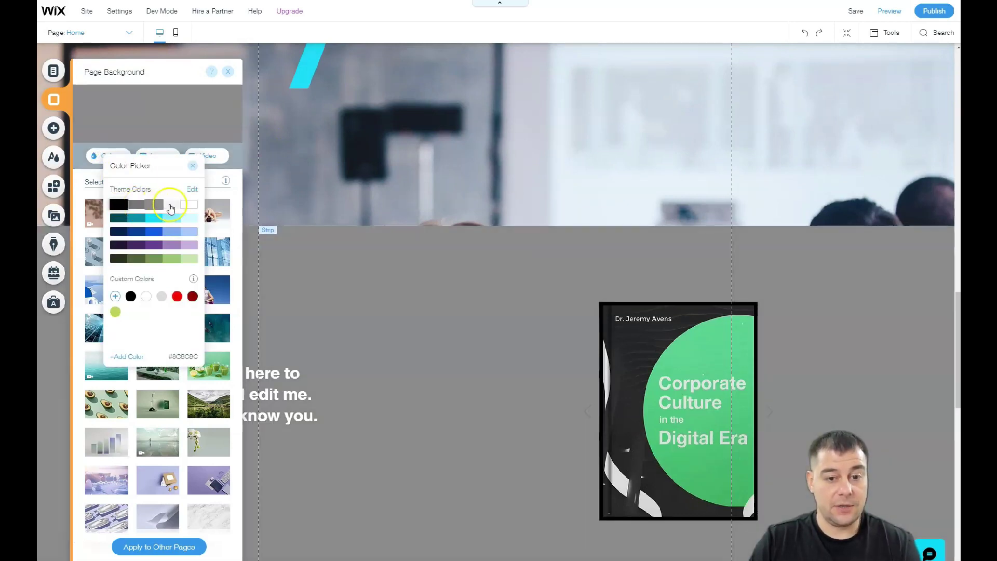
left_click(156, 206)
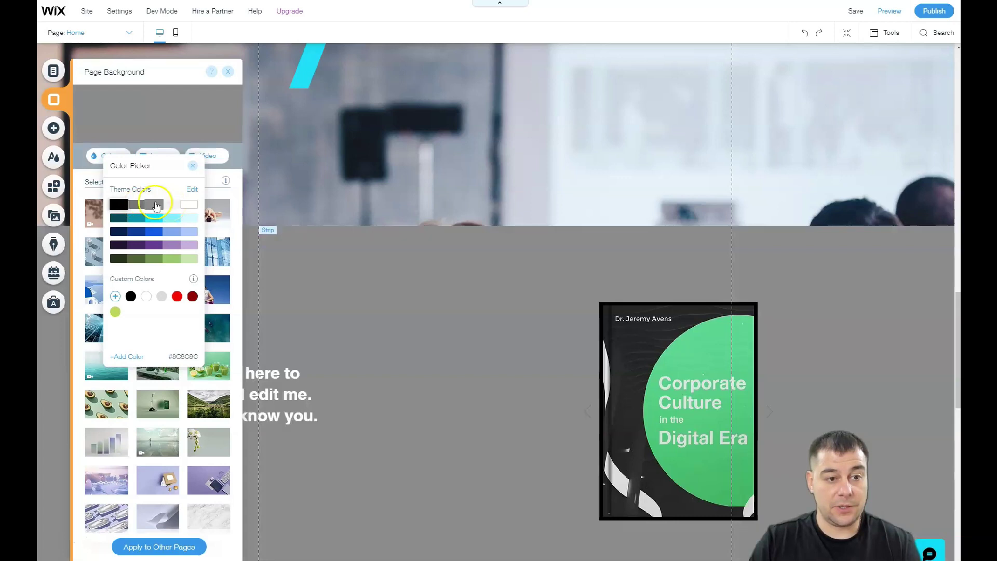
left_click(190, 167)
left_click(155, 303)
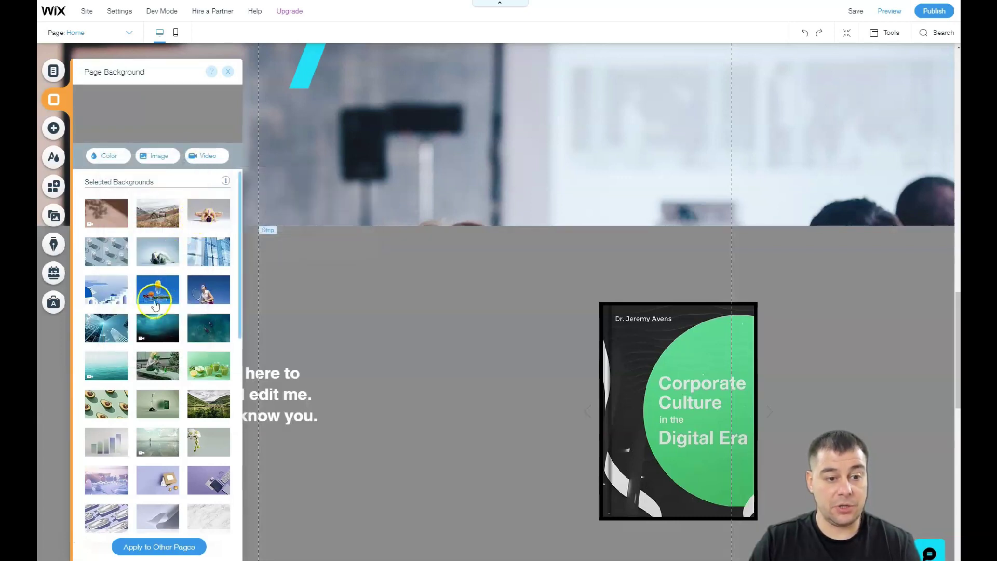
mouse_move(141, 332)
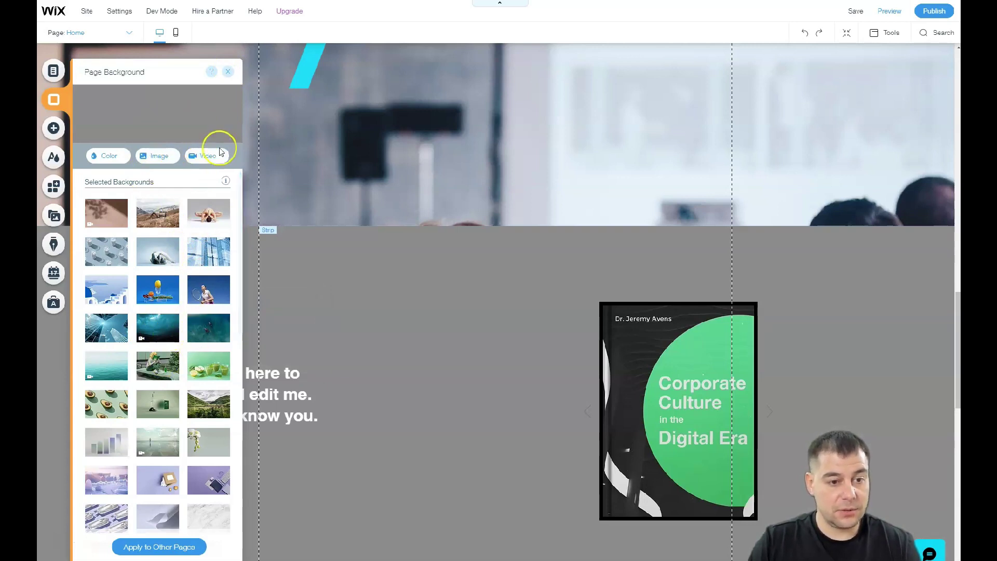
left_click(228, 72)
scroll(442, 282, "down", 5)
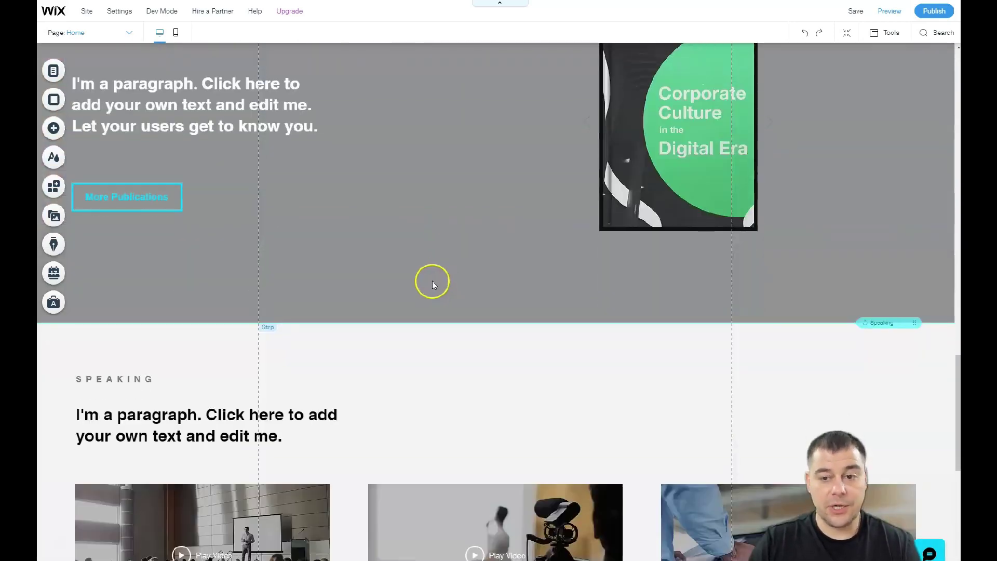
scroll(432, 281, "up", 5)
scroll(432, 283, "down", 7)
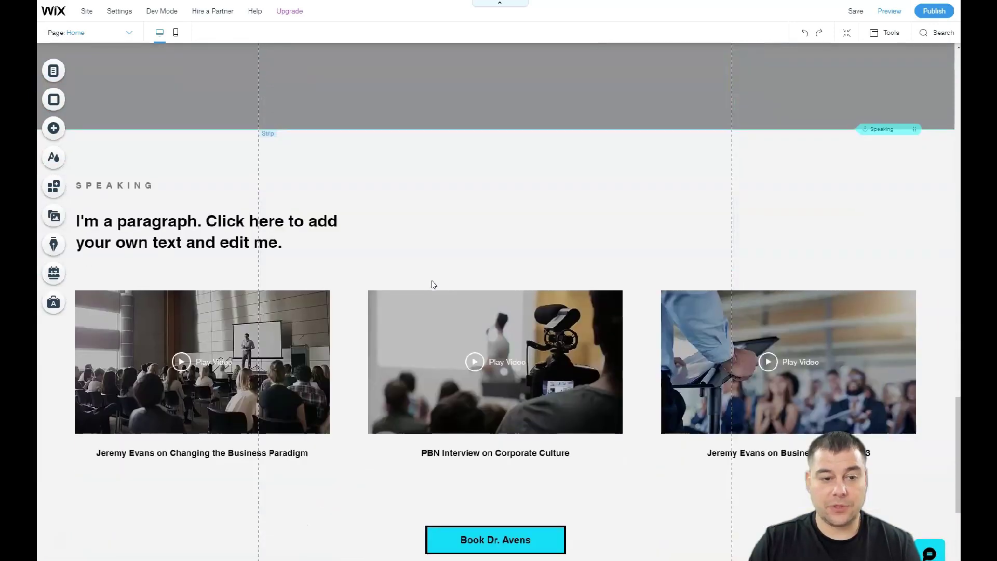
scroll(434, 284, "down", 3)
scroll(301, 200, "up", 2)
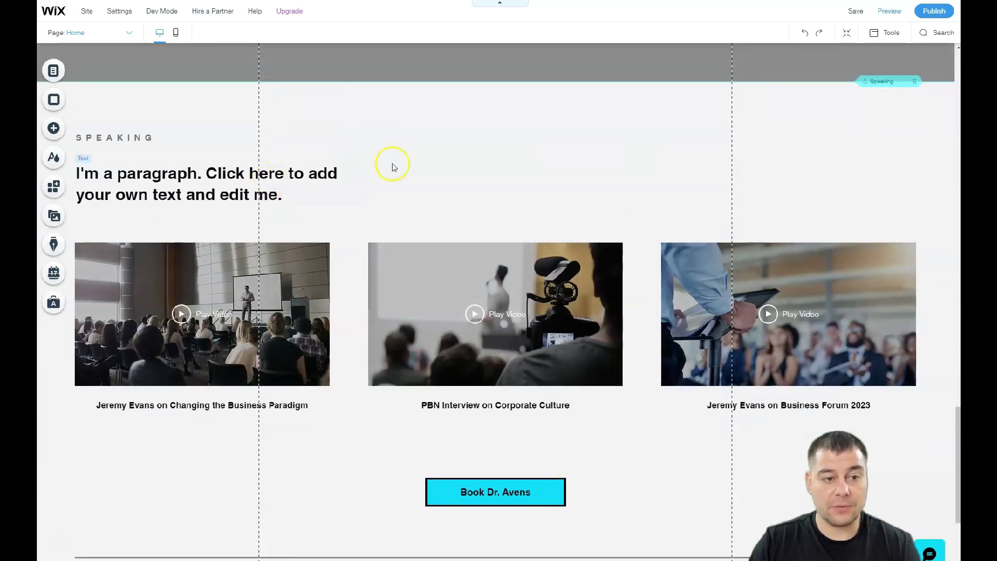
scroll(378, 305, "down", 5)
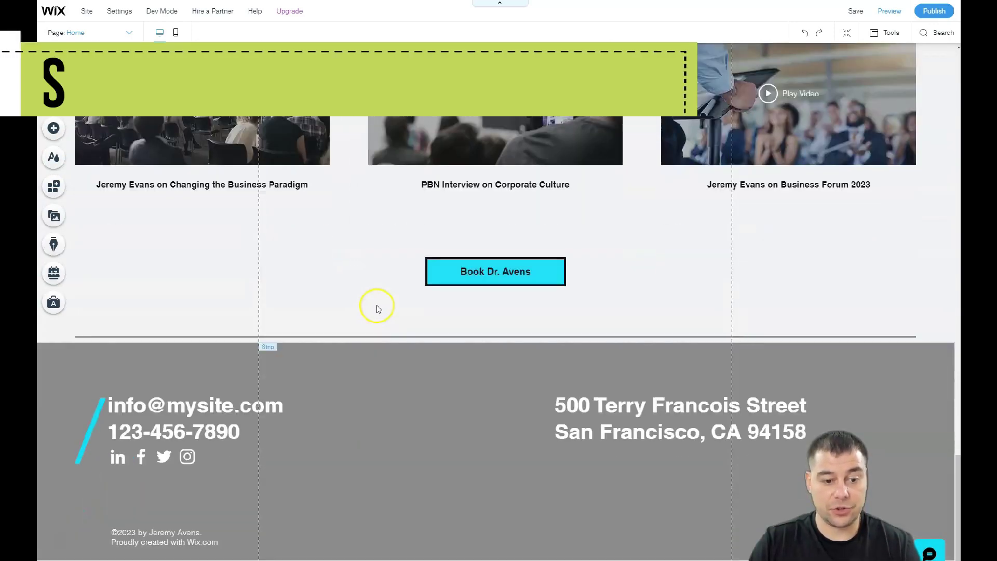
scroll(373, 305, "up", 6)
scroll(370, 305, "up", 15)
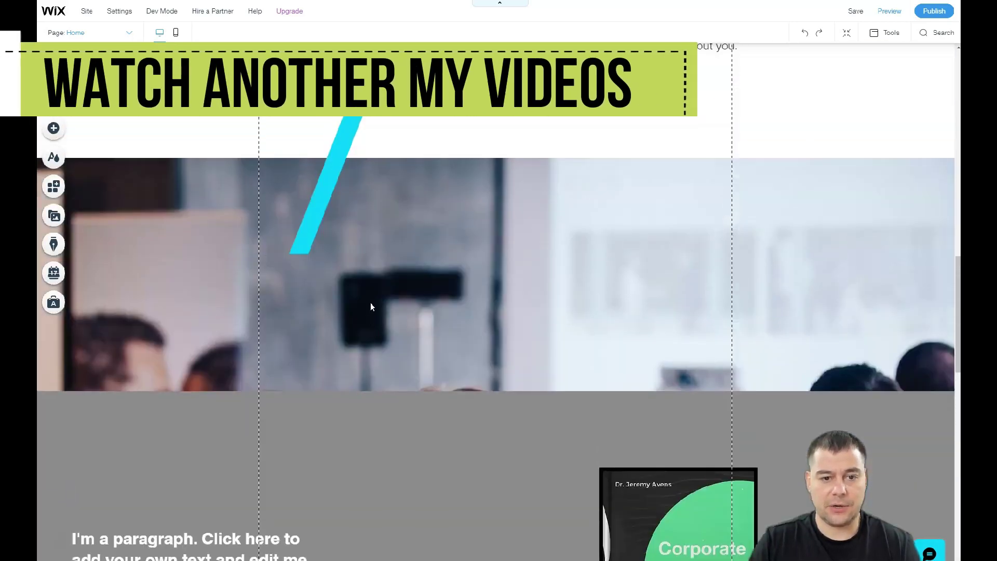
scroll(370, 303, "up", 8)
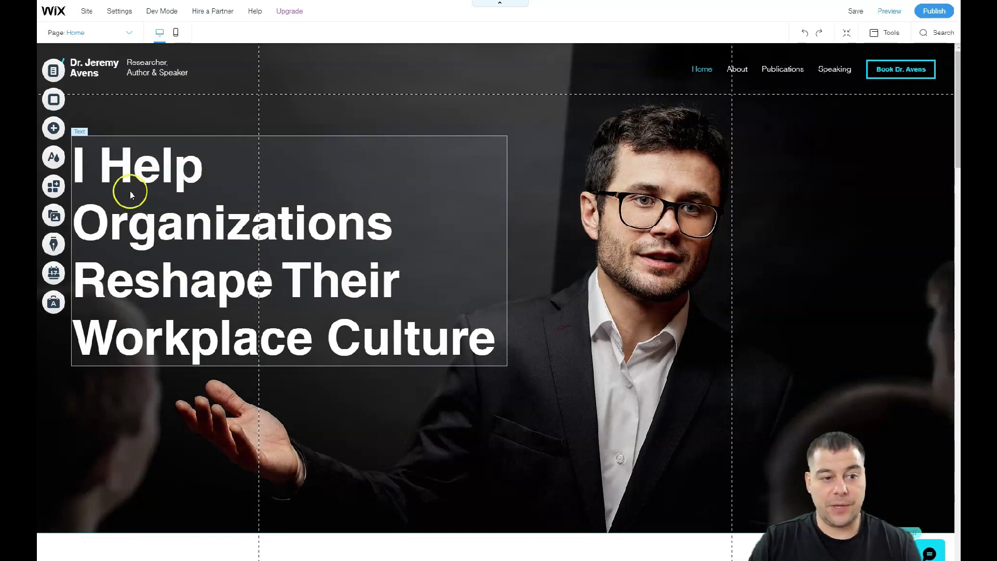
Centre the hero heading on the page, set its font size to 55, narrow it and centre-align it.
left_click_drag(130, 191, 325, 169)
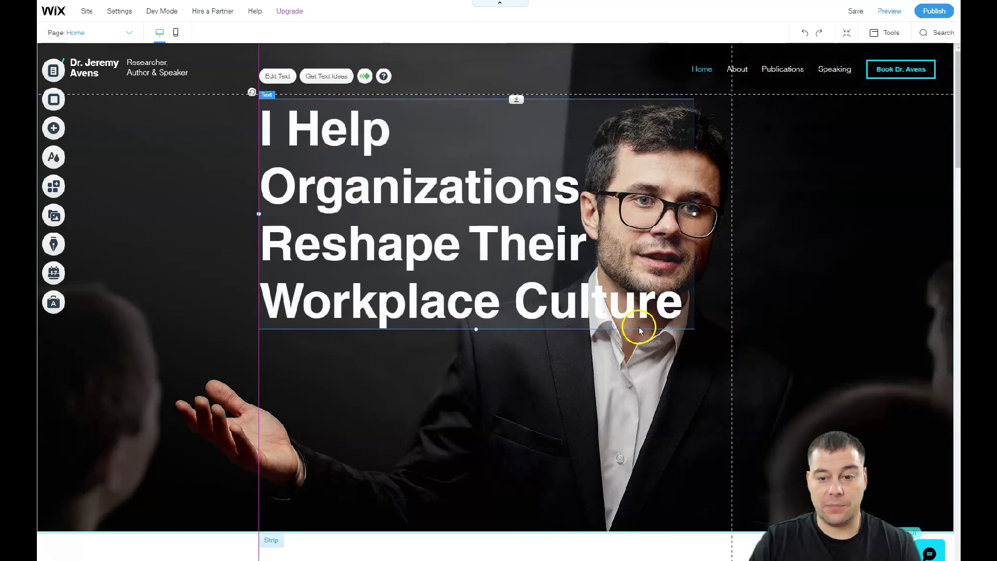
double_click(453, 239)
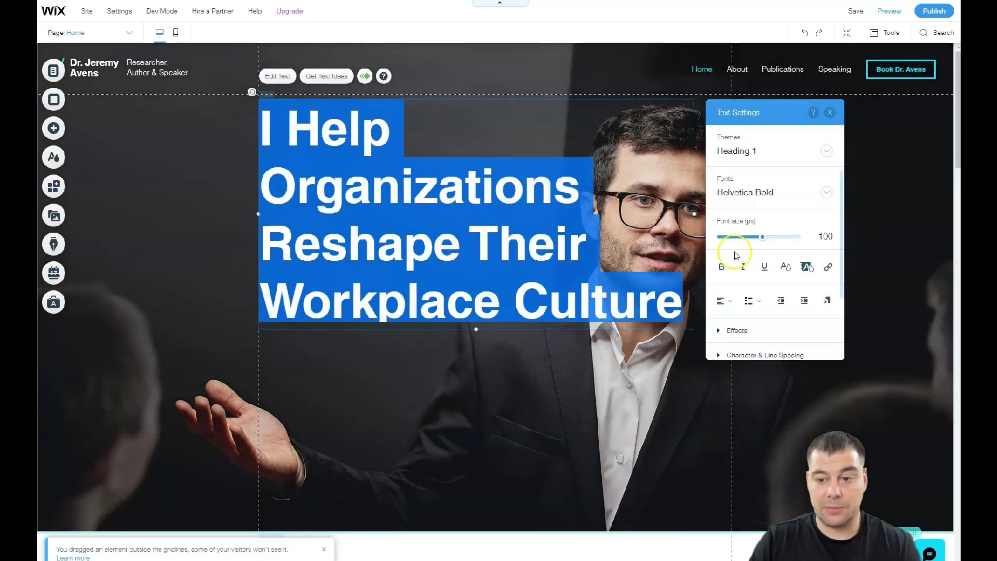
left_click_drag(762, 237, 744, 238)
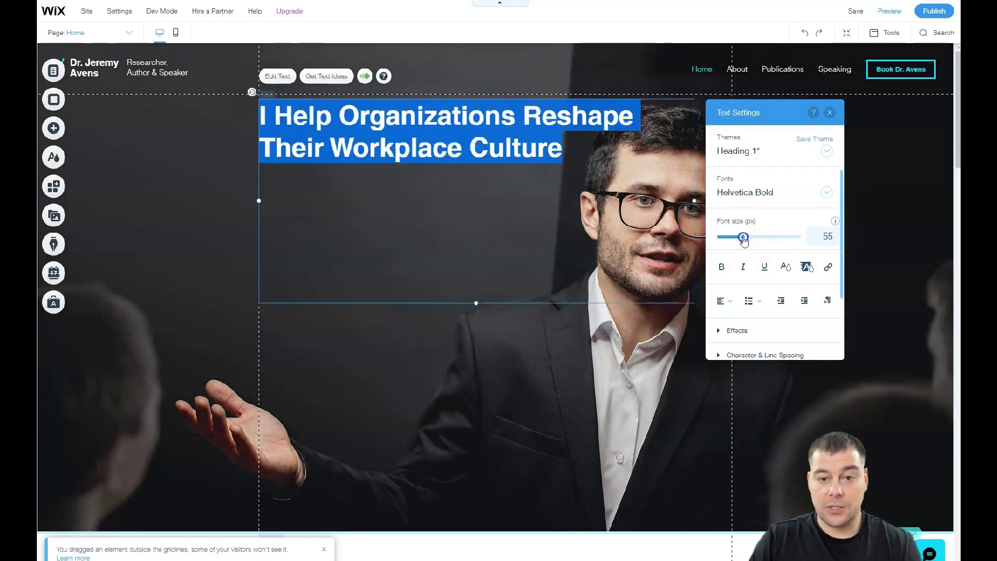
left_click(694, 202)
left_click_drag(695, 202, 552, 198)
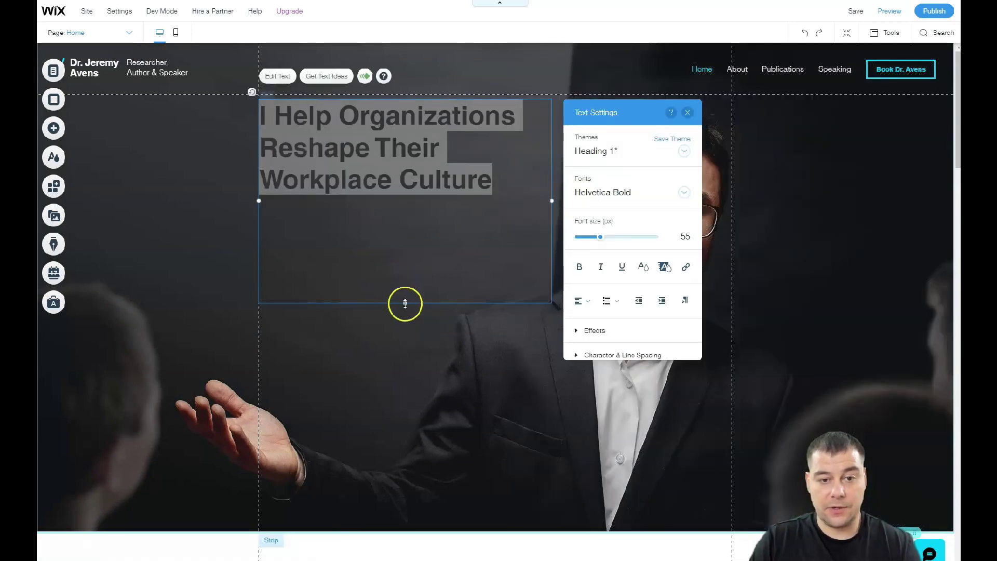
left_click(581, 305)
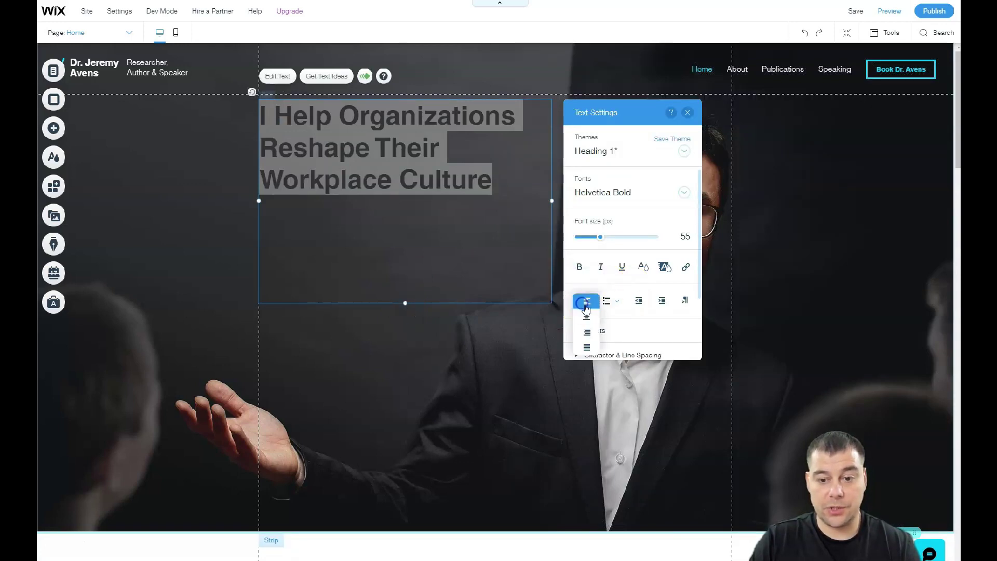
left_click(590, 319)
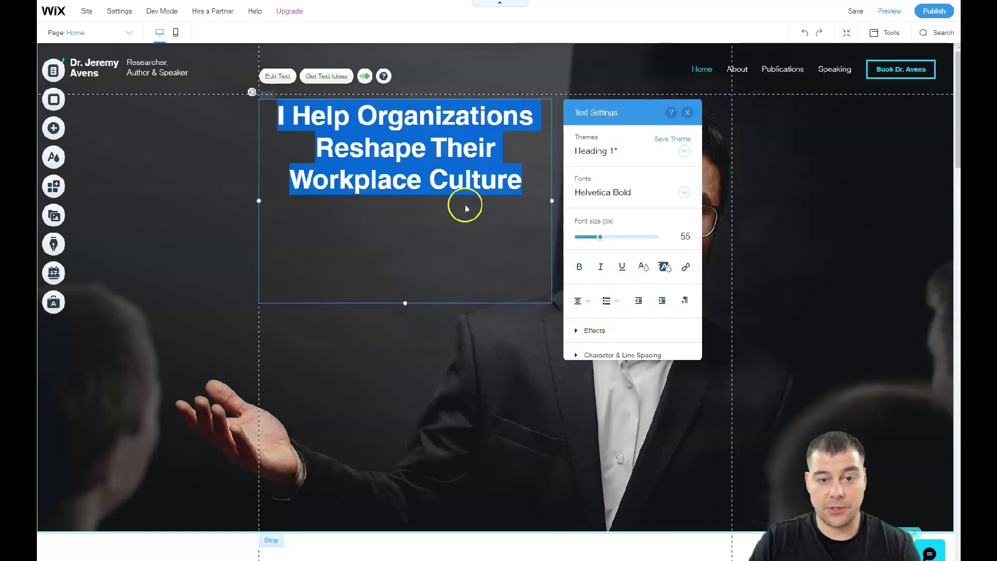
left_click(405, 303)
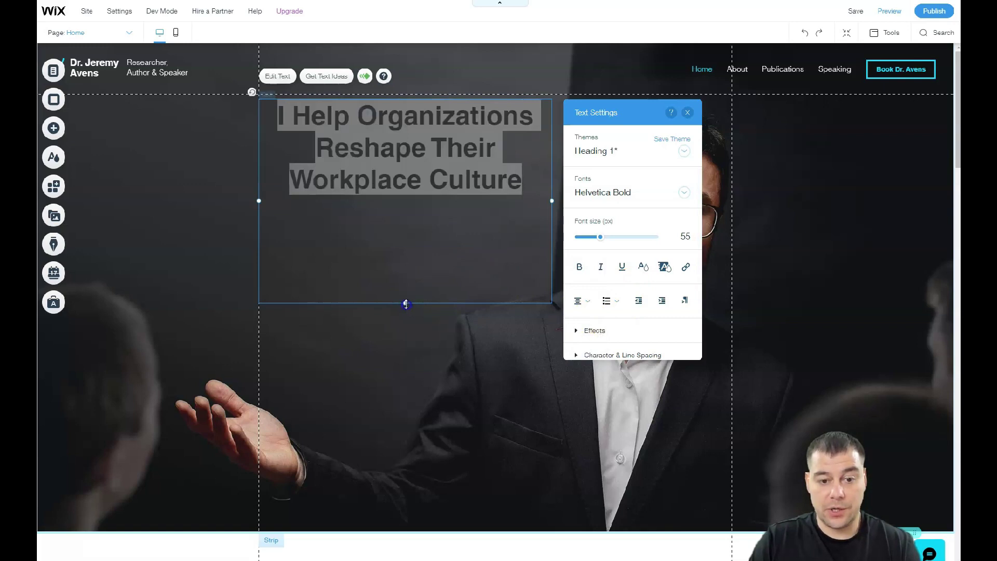
Shorten the heading box to fit its three lines and move it lower on the hero photo.
left_click_drag(412, 264, 407, 218)
left_click(408, 162)
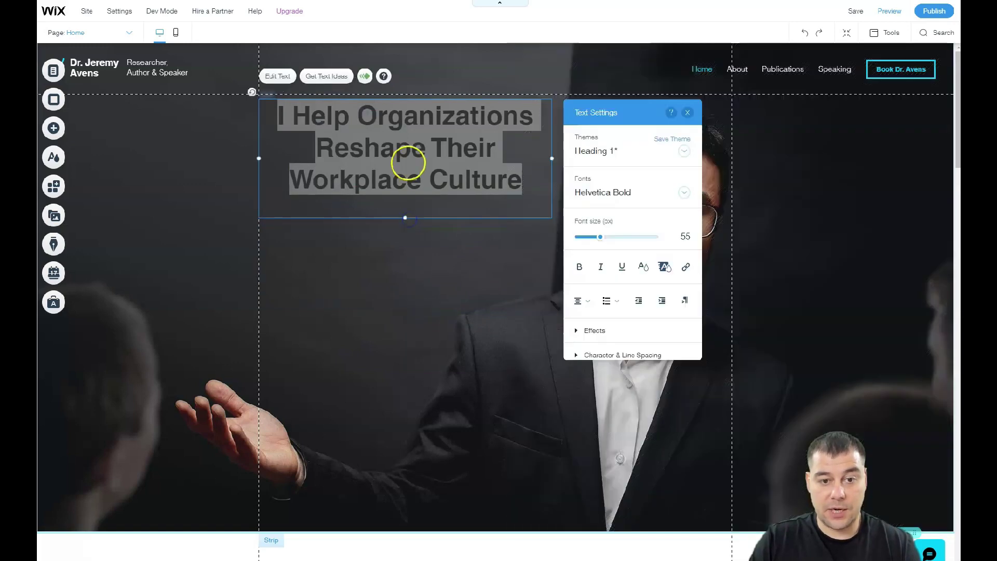
left_click(423, 209)
left_click_drag(405, 170, 405, 227)
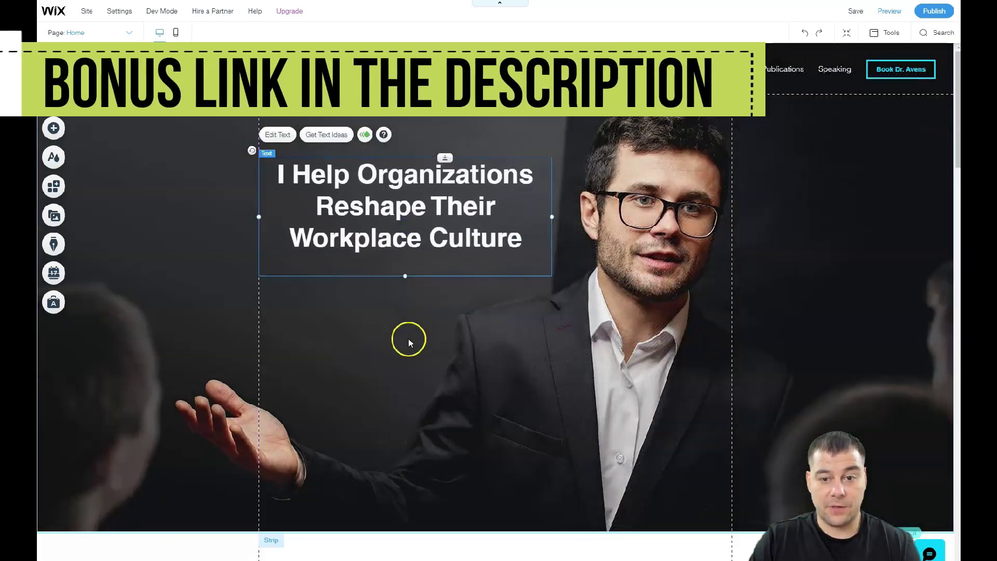
left_click(448, 400)
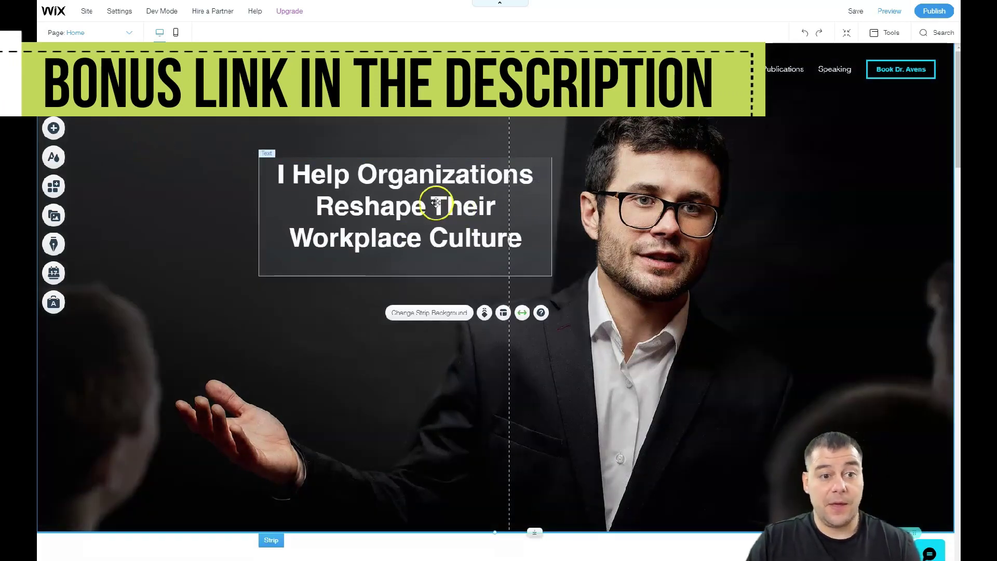
Preview the grey-olive, dark-orange and light grey themes, then apply the cream-and-blue colour theme.
left_click(53, 157)
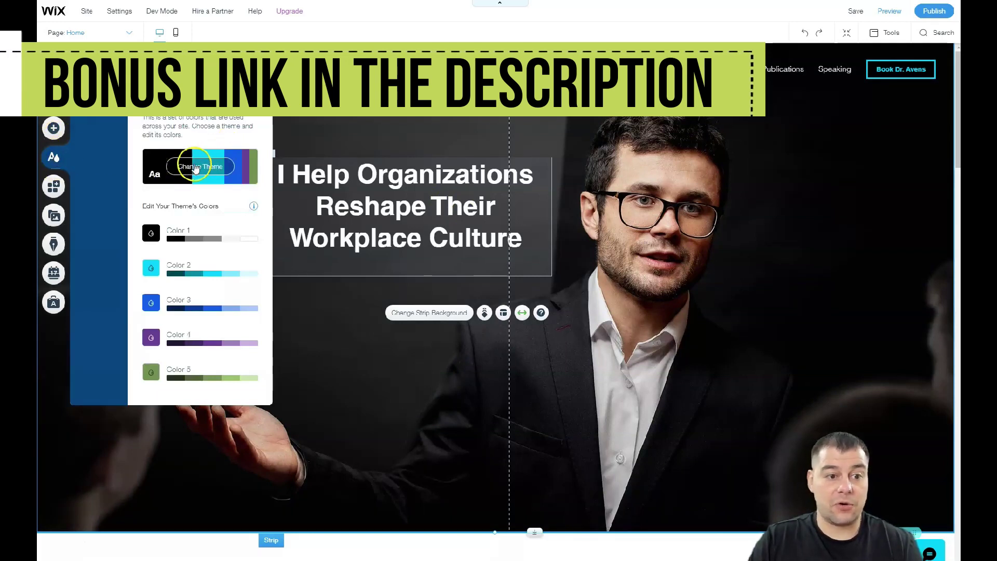
left_click(193, 167)
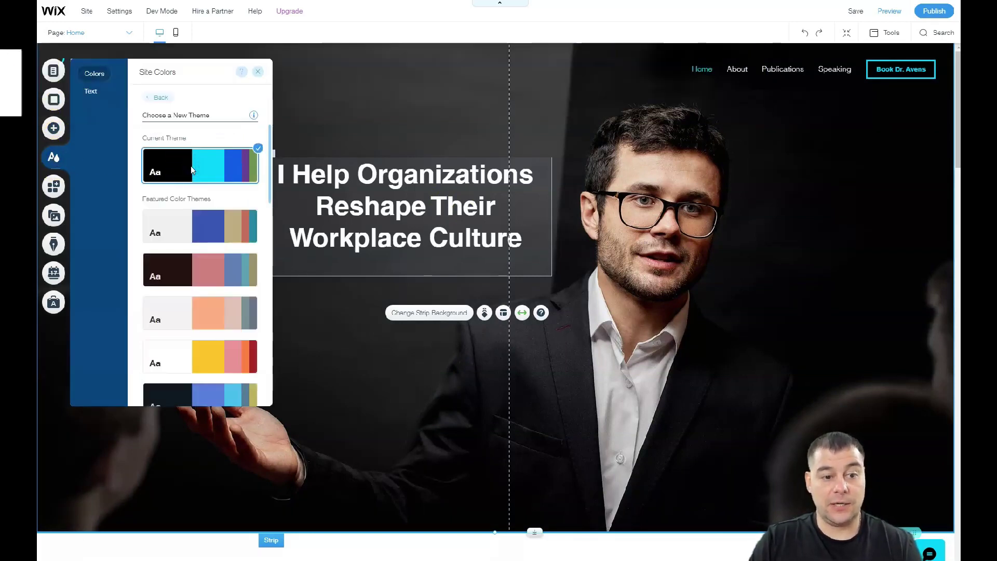
scroll(525, 376, "down", 4)
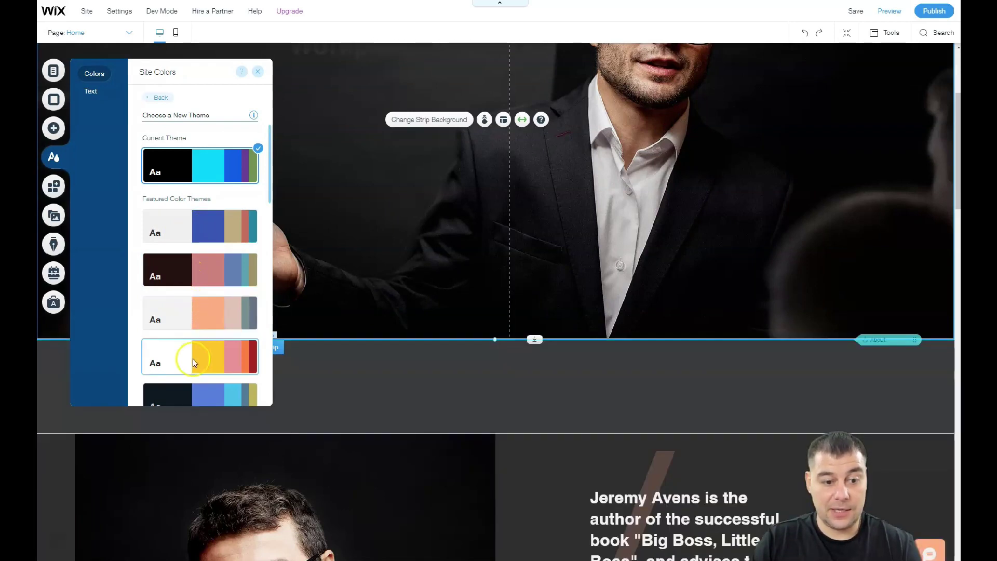
scroll(194, 356, "down", 3)
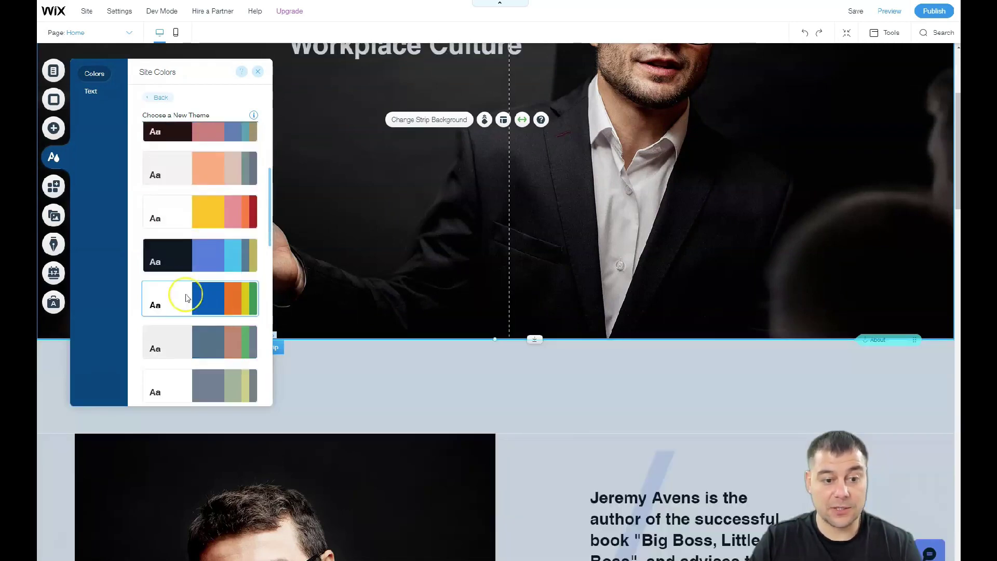
scroll(187, 298, "down", 2)
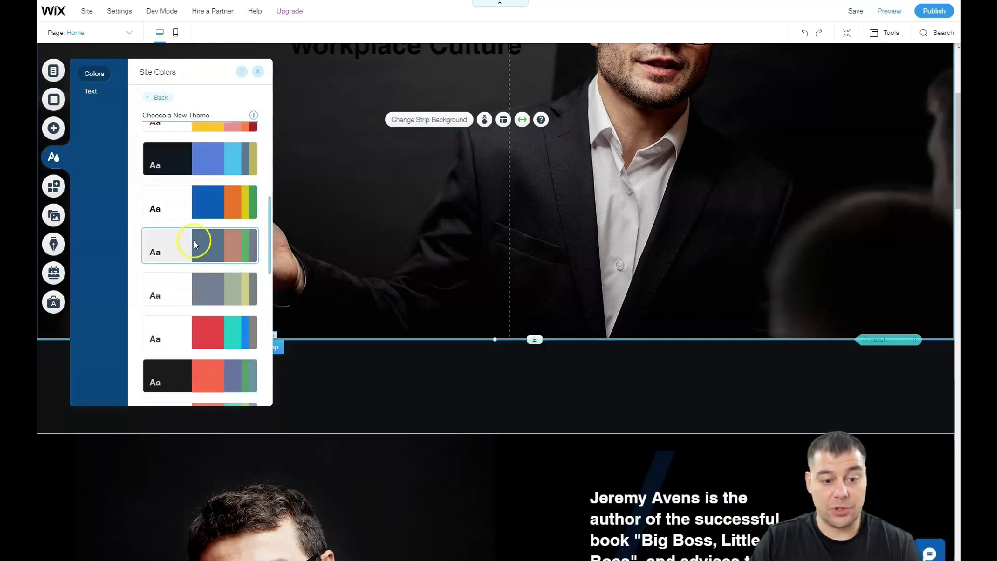
left_click(192, 284)
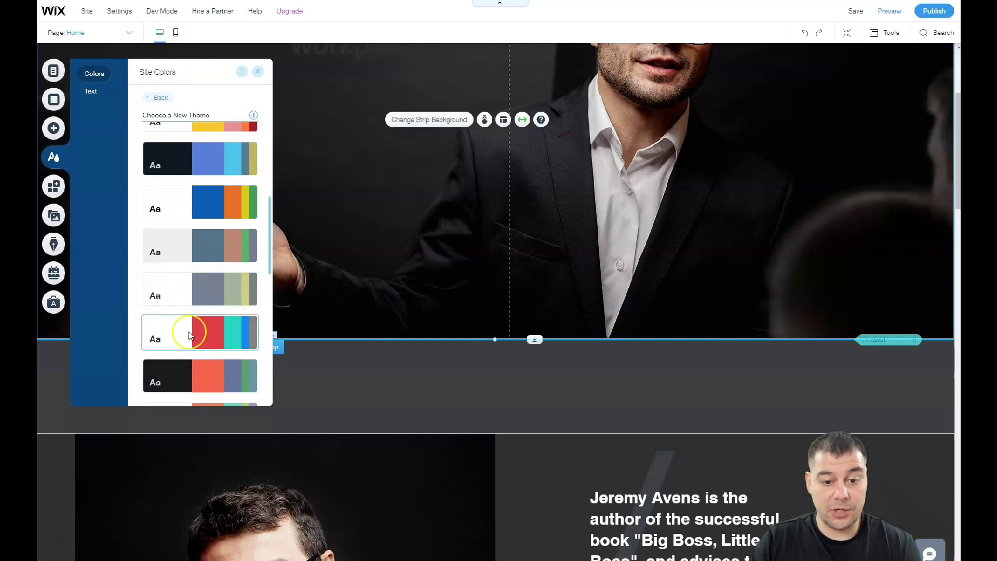
left_click(184, 371)
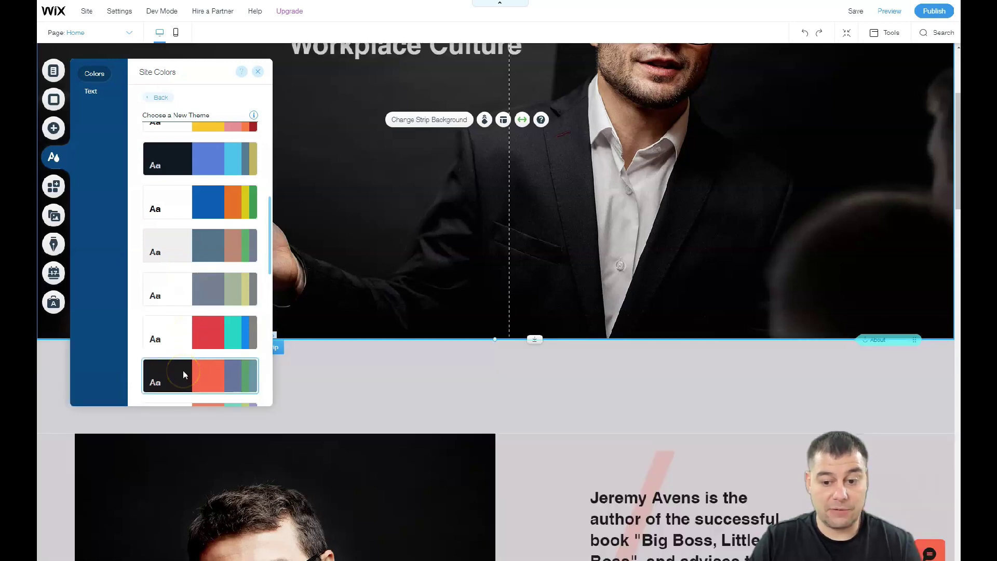
scroll(182, 369, "down", 5)
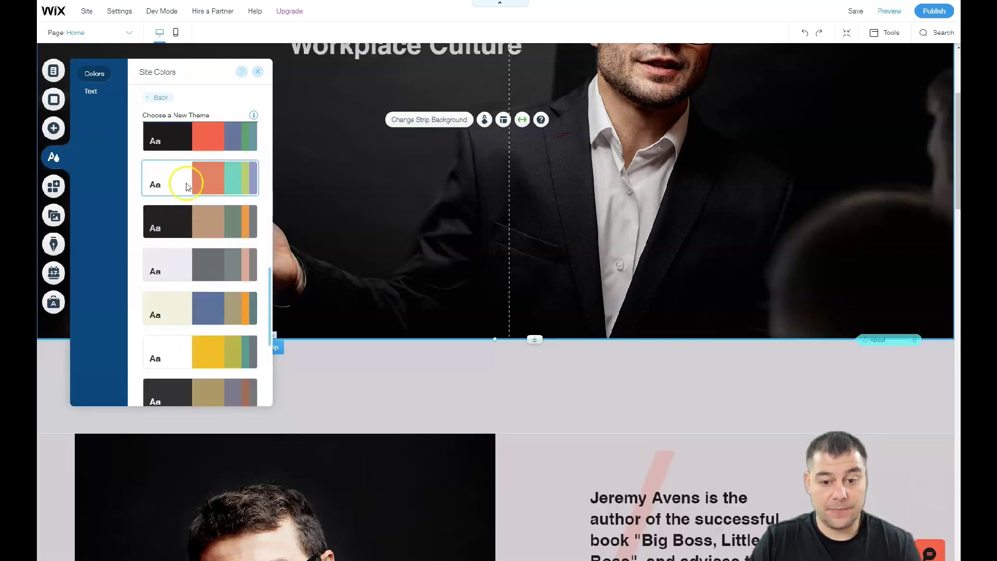
left_click(186, 262)
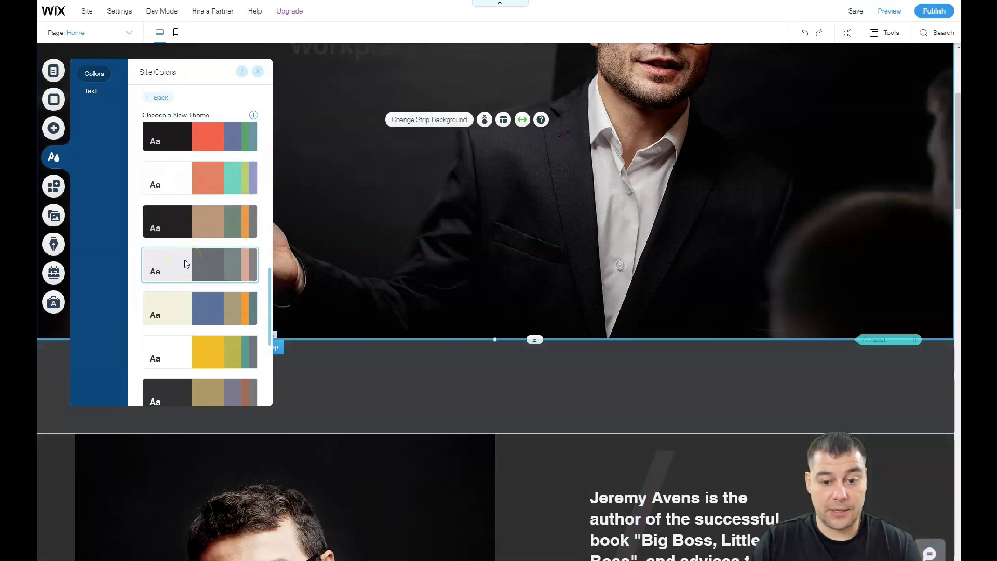
left_click(183, 312)
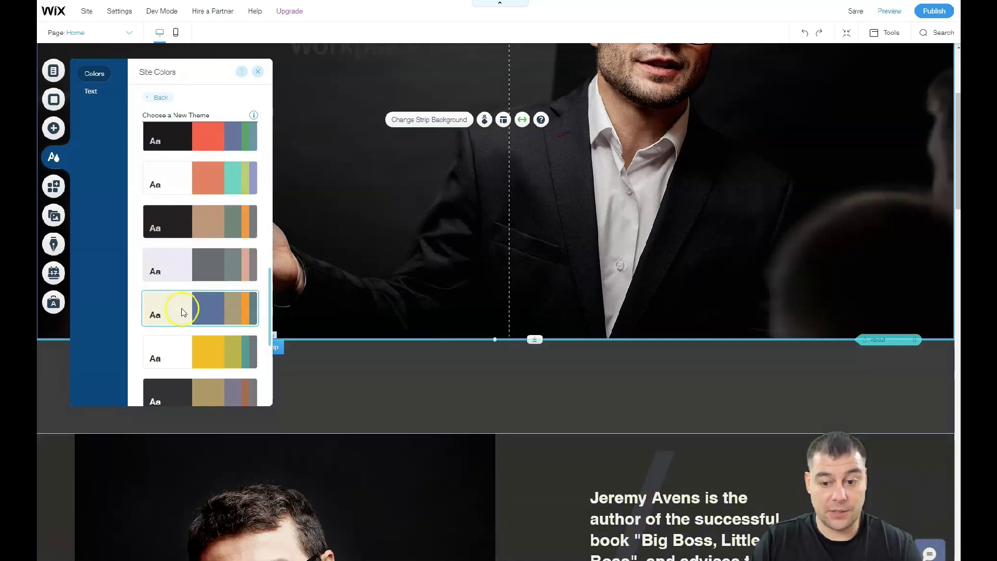
left_click(183, 310)
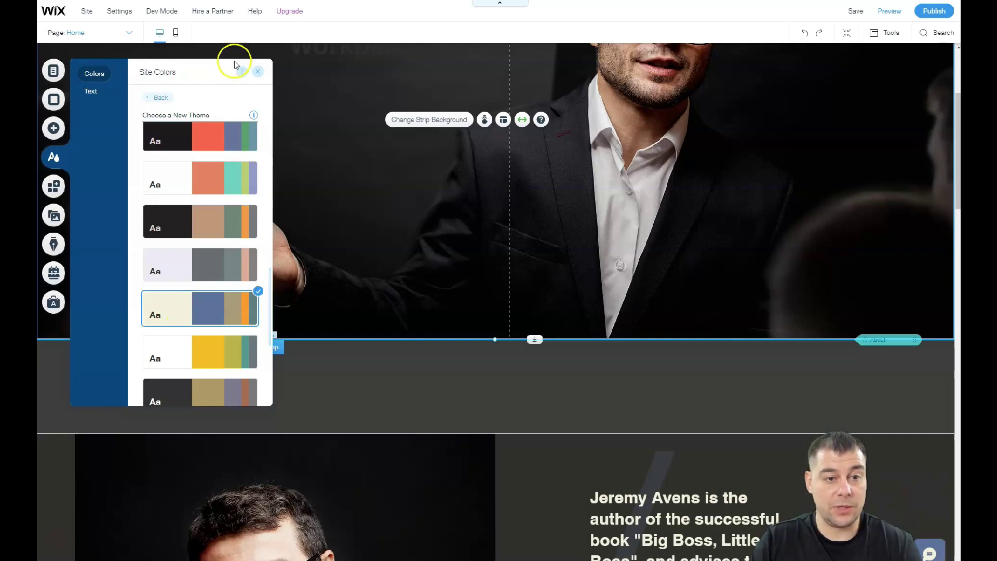
left_click(257, 74)
scroll(427, 303, "up", 3)
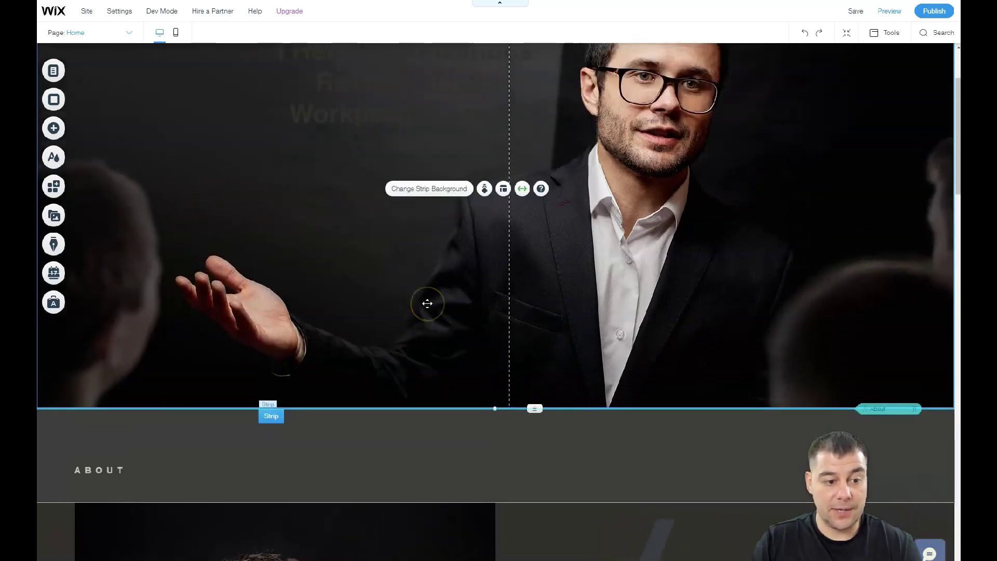
Drag a plain white Classic strip in between the hero and the About section.
left_click(54, 131)
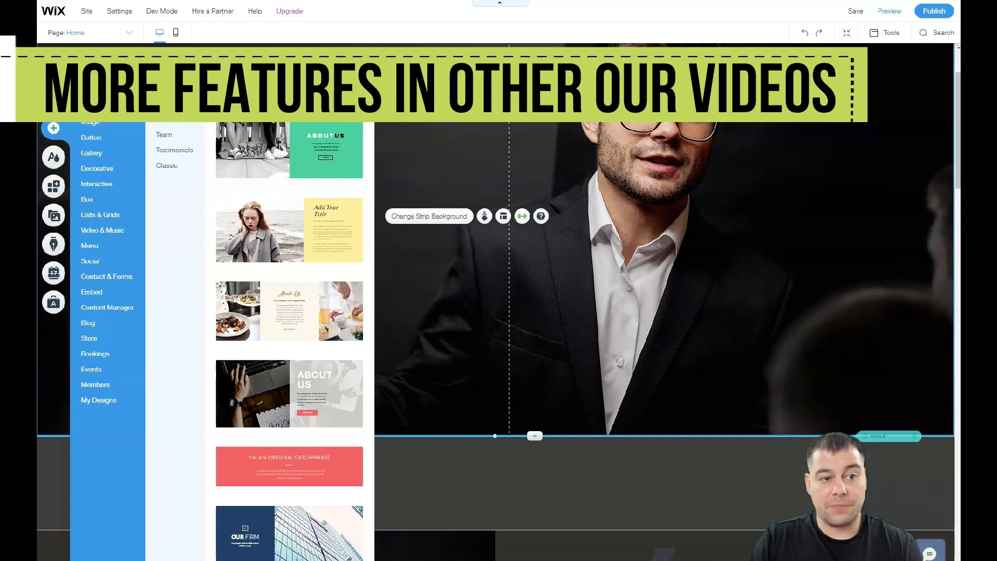
scroll(289, 337, "down", 15)
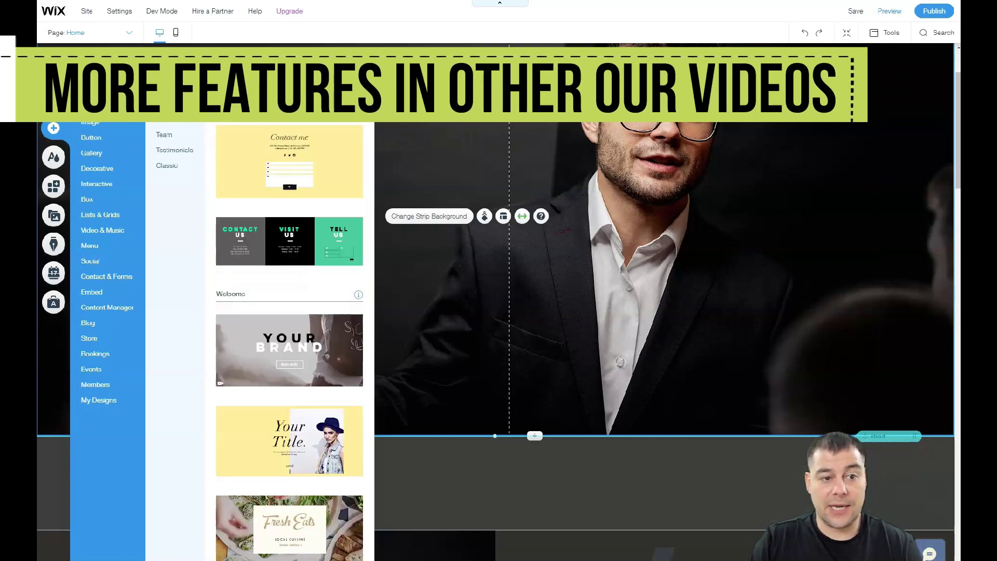
scroll(289, 338, "down", 10)
left_click(163, 136)
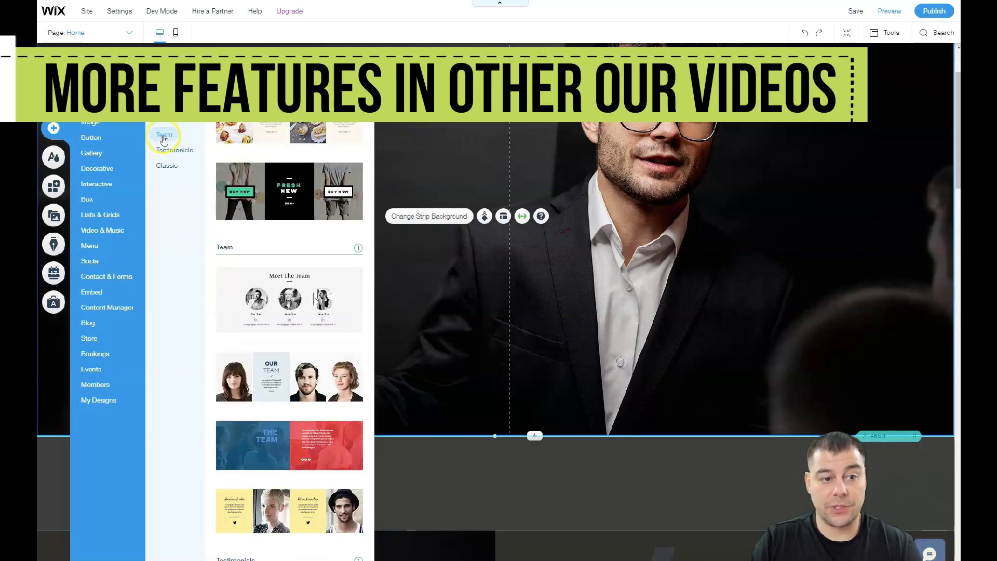
left_click(171, 150)
left_click(164, 167)
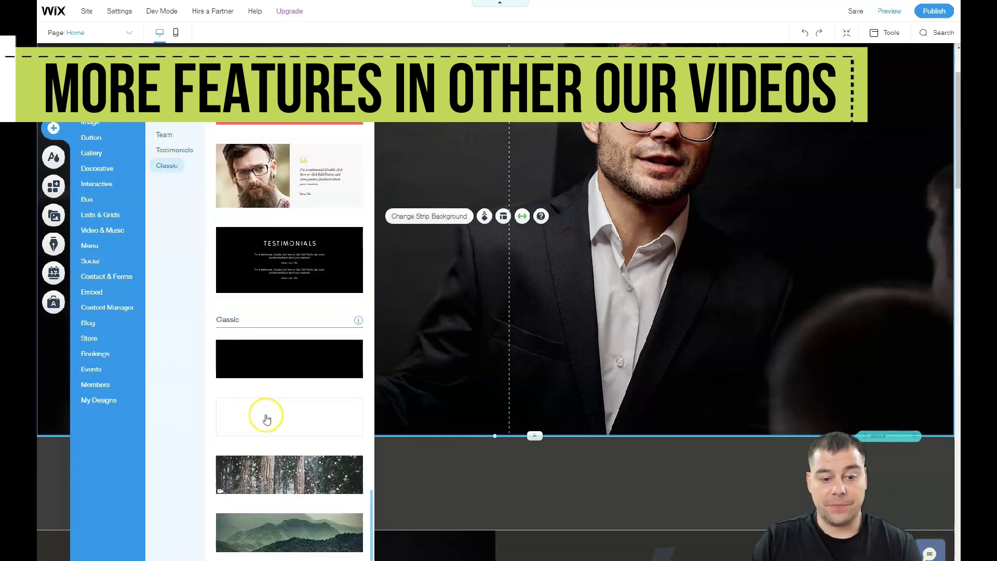
left_click_drag(267, 418, 518, 469)
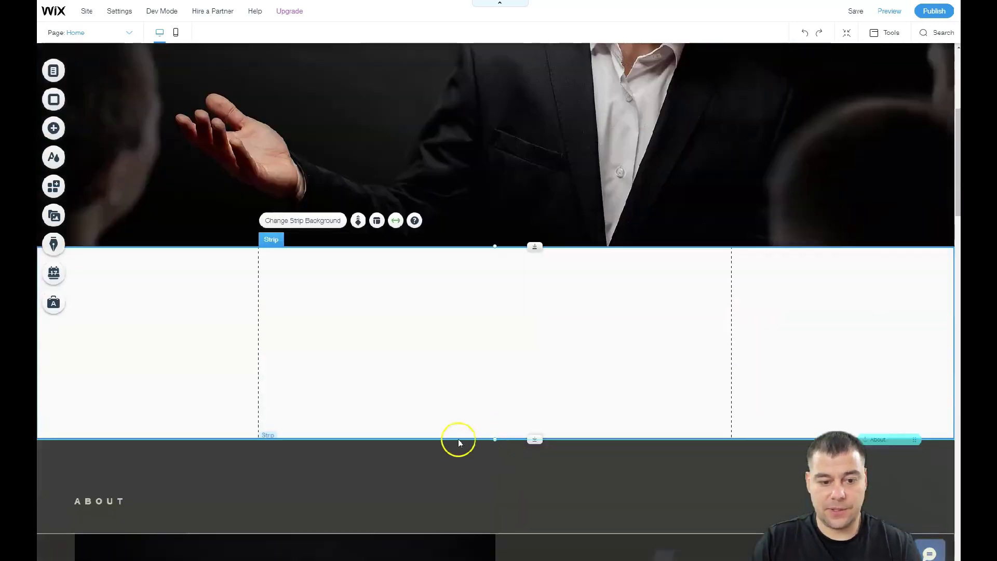
Place a HUGE TITLE text heading onto the new white strip.
scroll(458, 442, "down", 1)
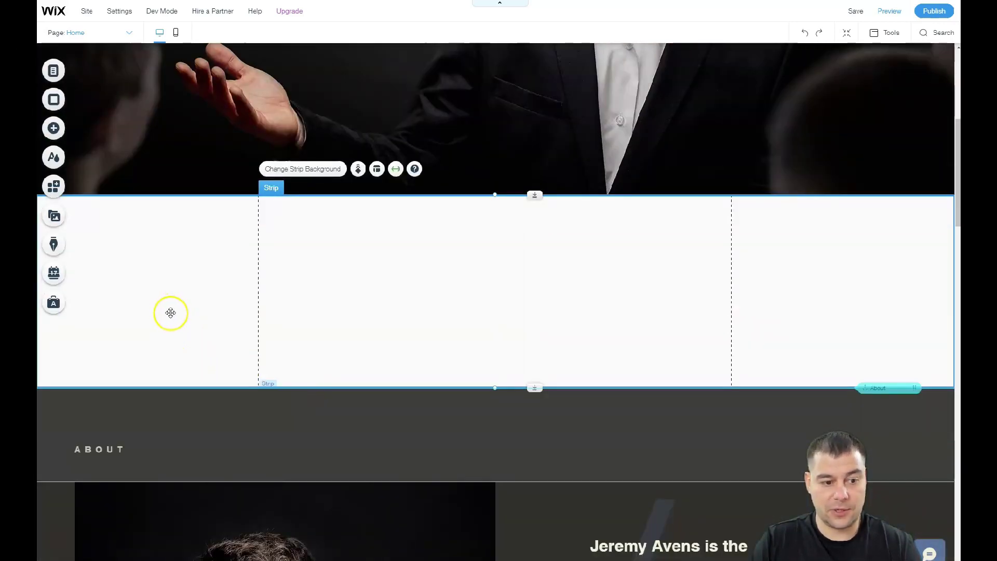
left_click(55, 128)
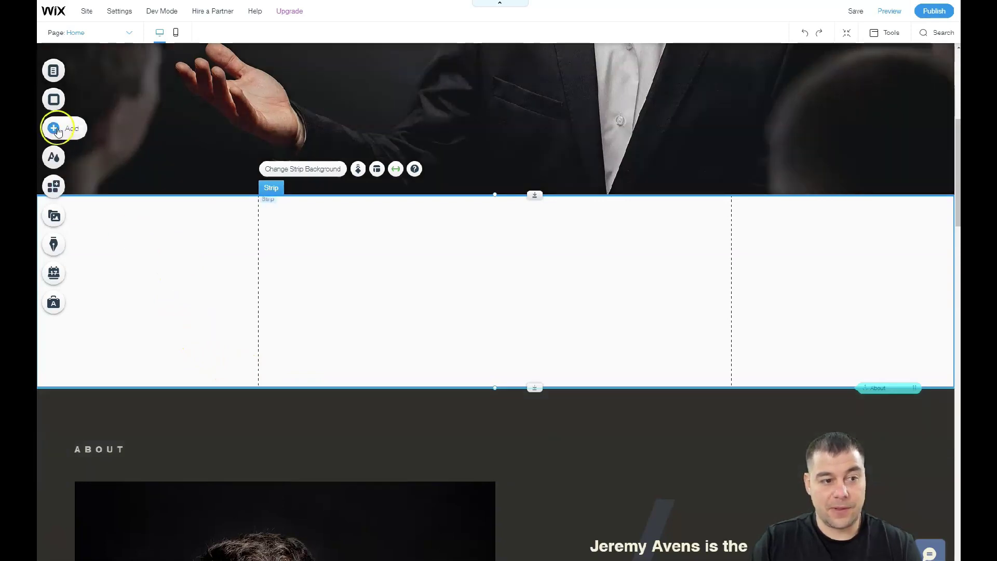
left_click(87, 107)
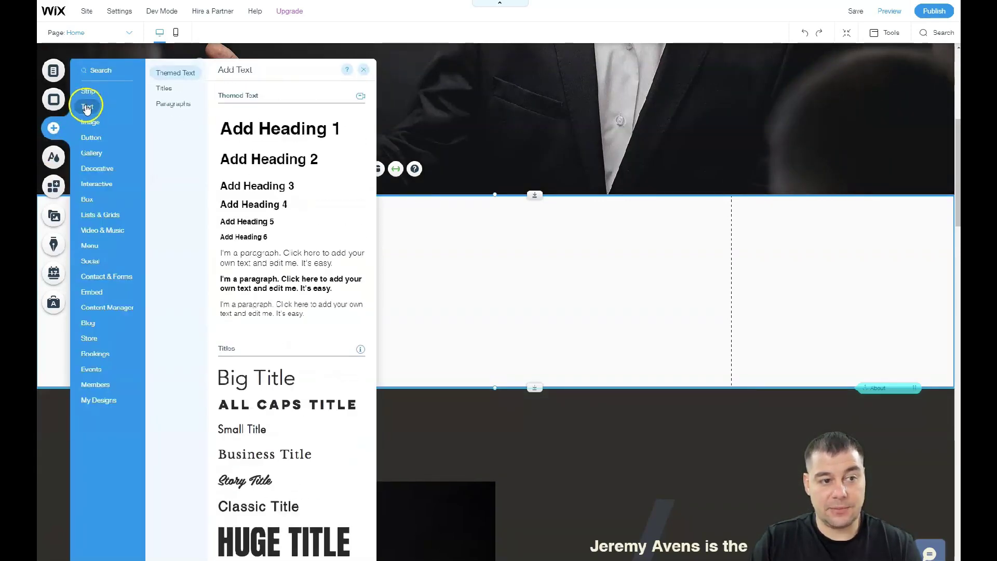
left_click_drag(316, 508, 497, 292)
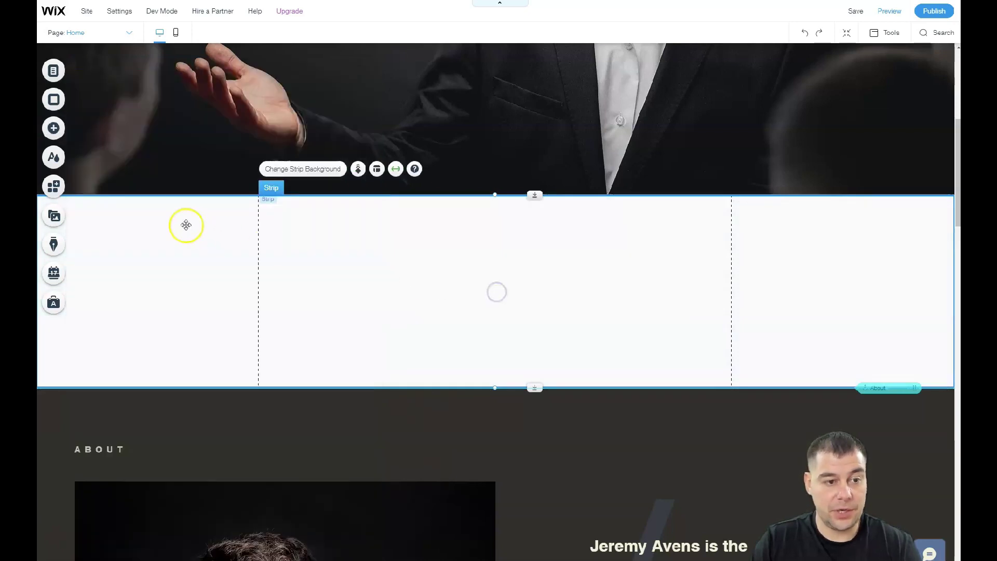
Add a YouTube video player to the strip and move HUGE TITLE up beside it.
left_click(53, 127)
mouse_move(91, 154)
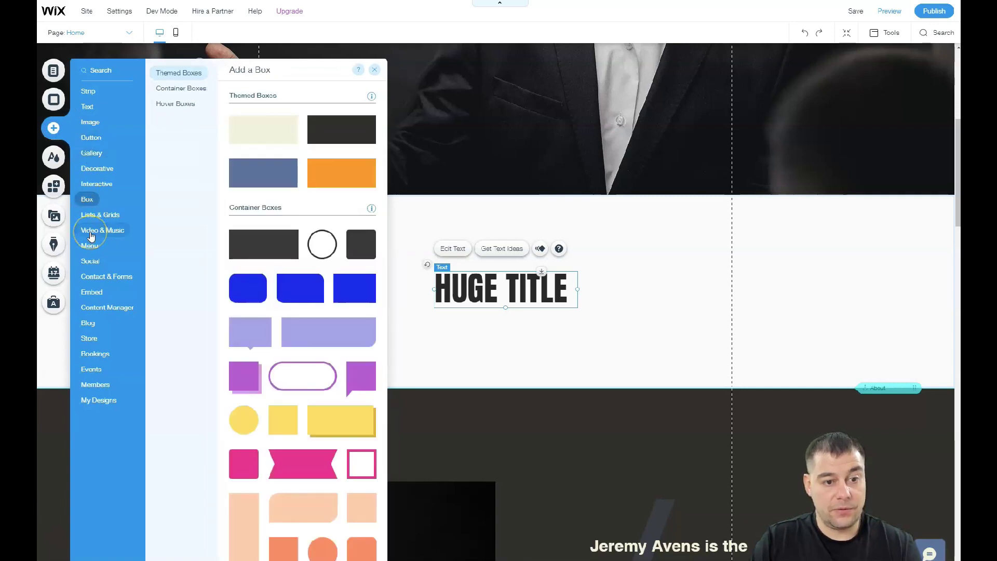
mouse_move(90, 233)
left_click_drag(264, 251, 279, 274)
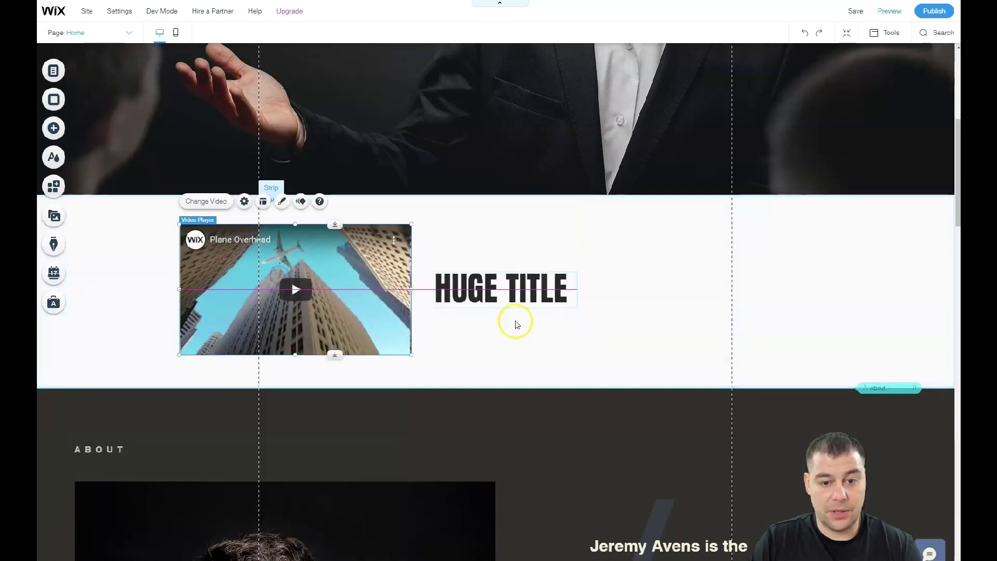
mouse_move(497, 299)
left_mouse_down()
mouse_move(445, 269)
mouse_move(499, 282)
left_mouse_up()
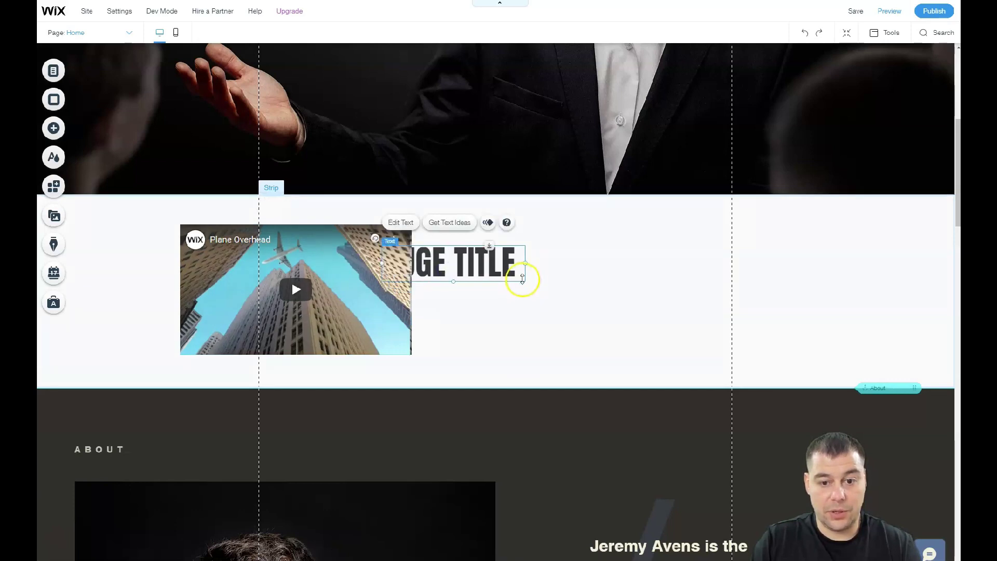
Reduce the HUGE TITLE font size and move it to the right of the video.
double_click(504, 272)
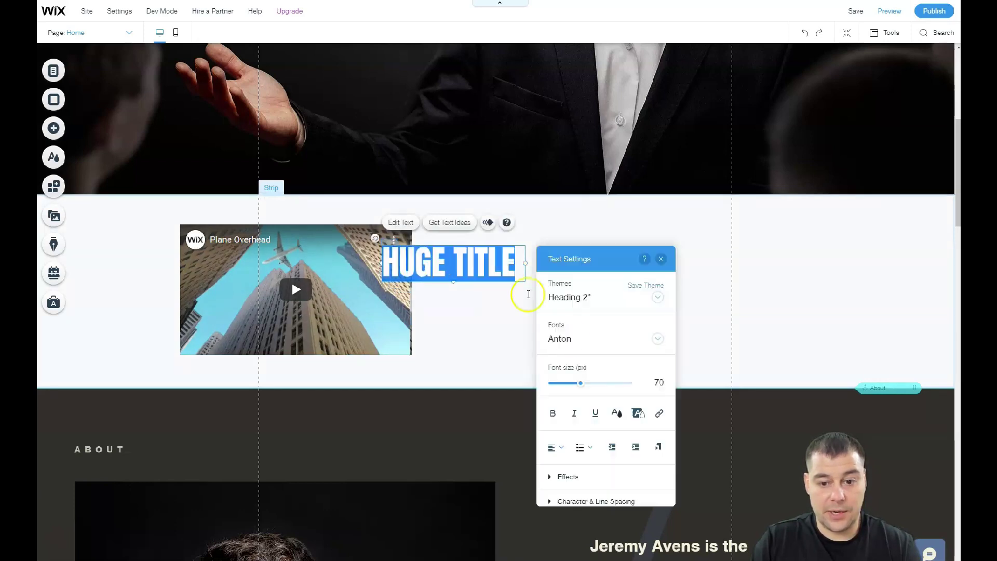
mouse_move(580, 383)
left_mouse_down()
mouse_move(592, 382)
mouse_move(580, 383)
left_mouse_up()
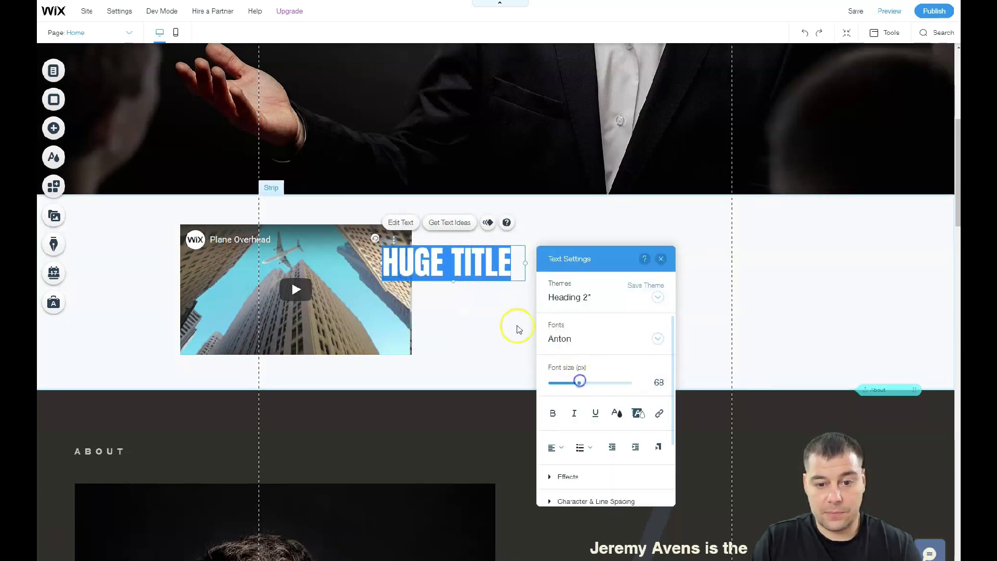
left_click(660, 258)
left_click_drag(457, 264, 531, 243)
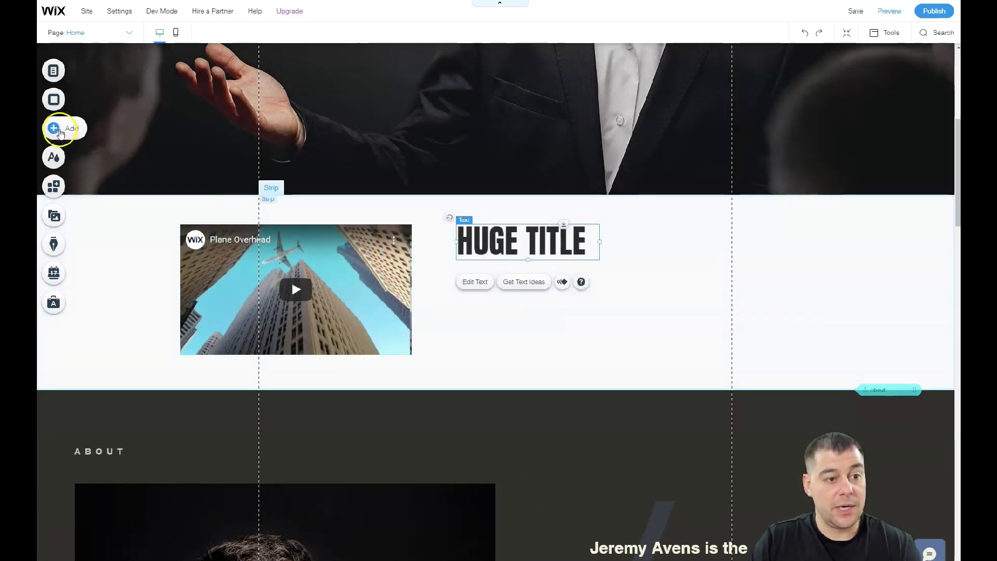
Add a black themed button below HUGE TITLE and enlarge it to 309 × 129.
left_click(62, 130)
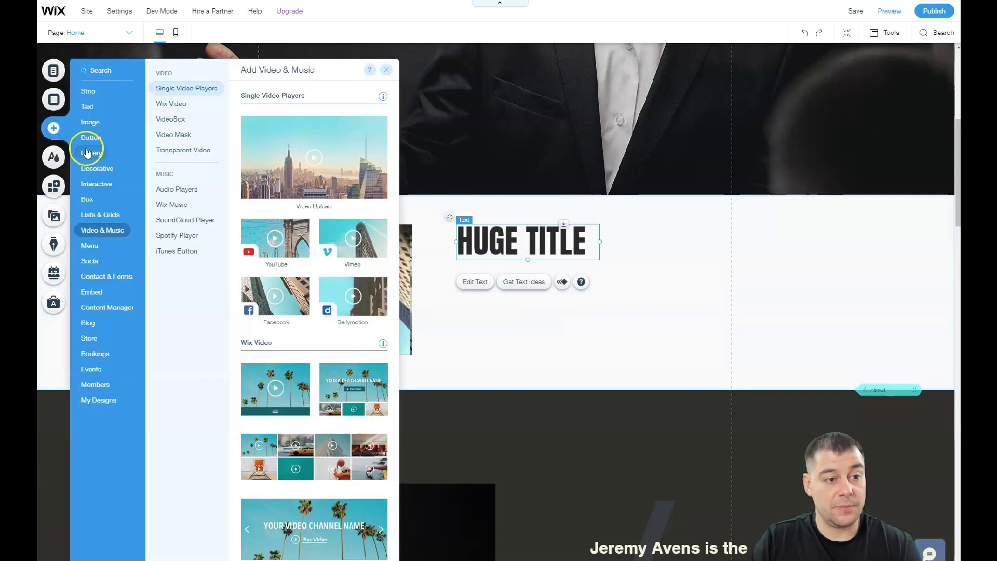
mouse_move(89, 138)
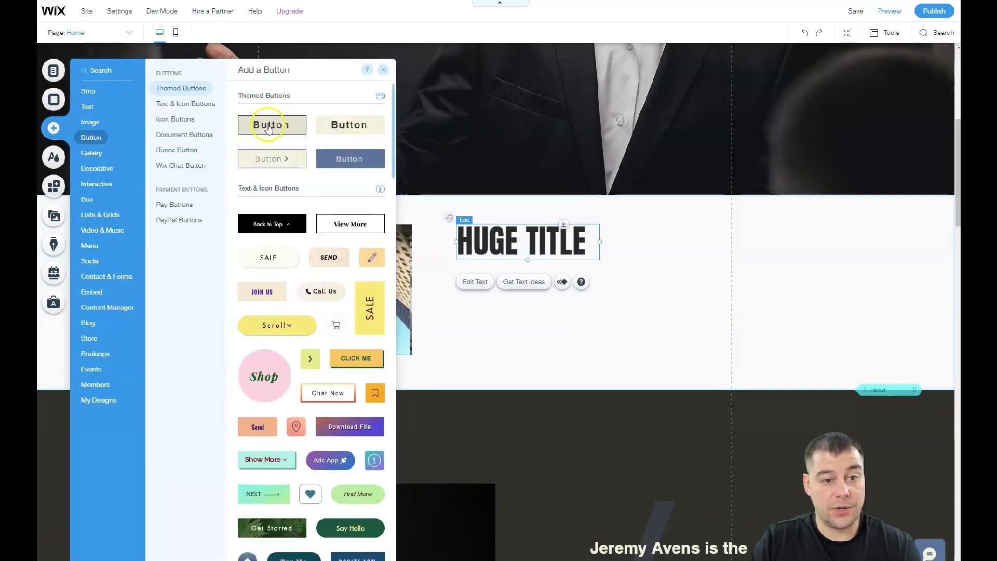
left_click_drag(255, 125, 633, 293)
left_click_drag(515, 333, 484, 355)
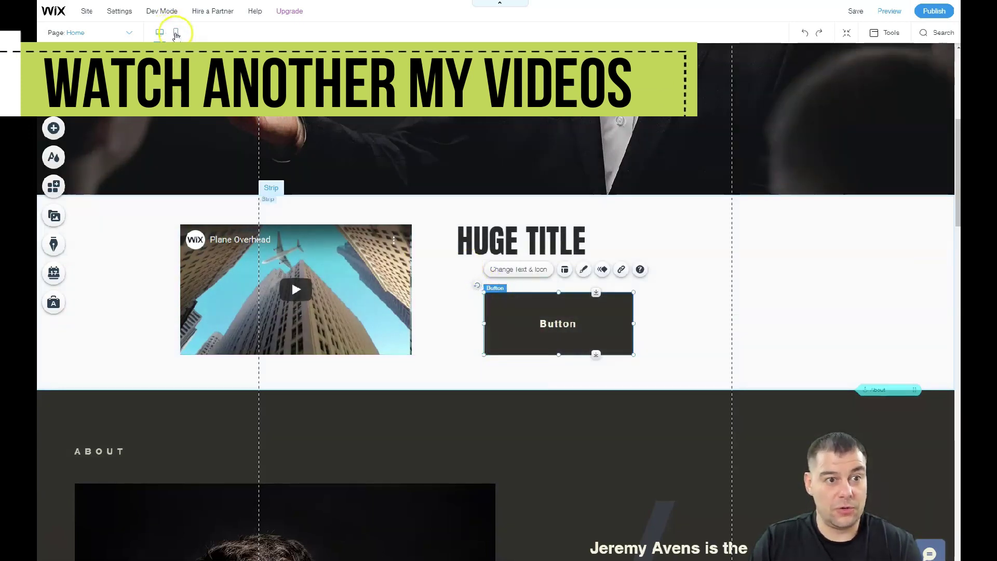
In the mobile layout, centre the Button and HUGE TITLE beneath the video, then return to desktop.
left_click(176, 34)
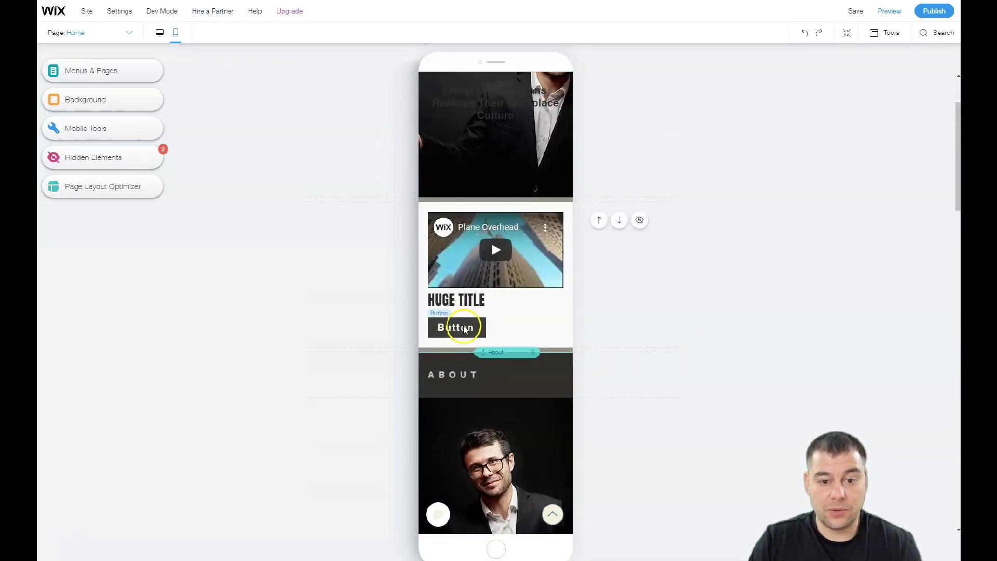
left_click_drag(480, 329, 506, 303)
left_click(457, 301)
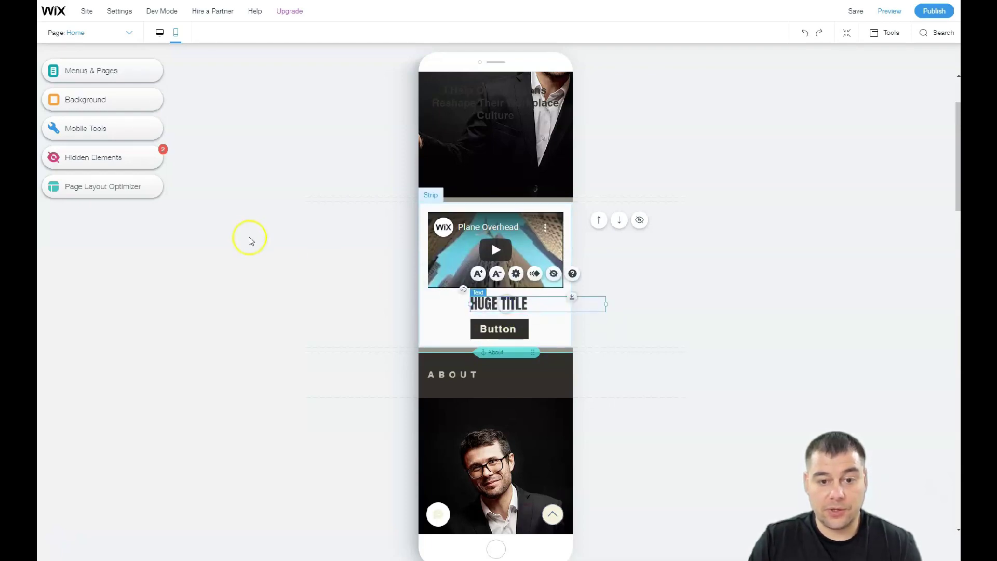
left_click(159, 33)
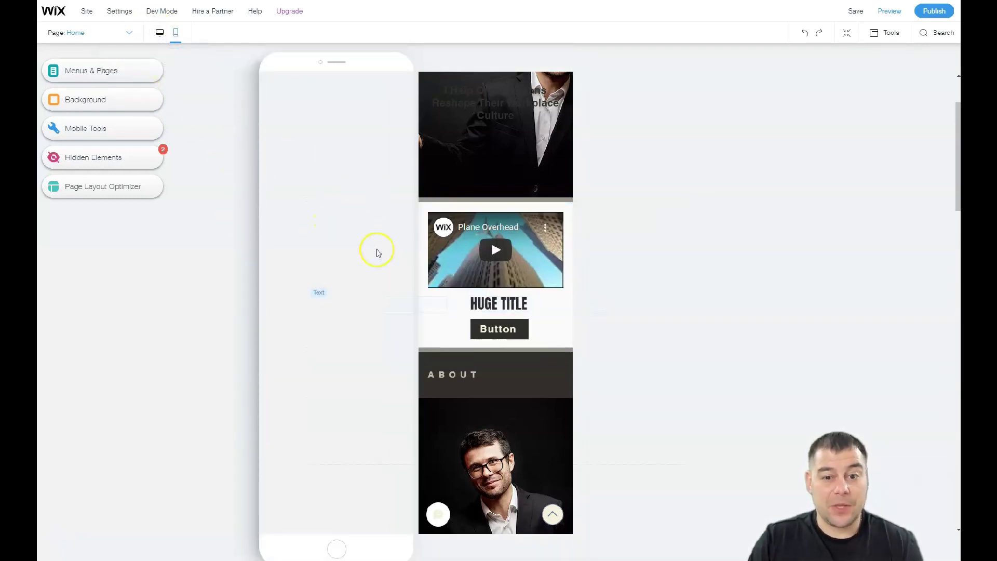
Give the video strip a grey theme-colour background with opacity lowered to 54%.
scroll(212, 334, "down", 4)
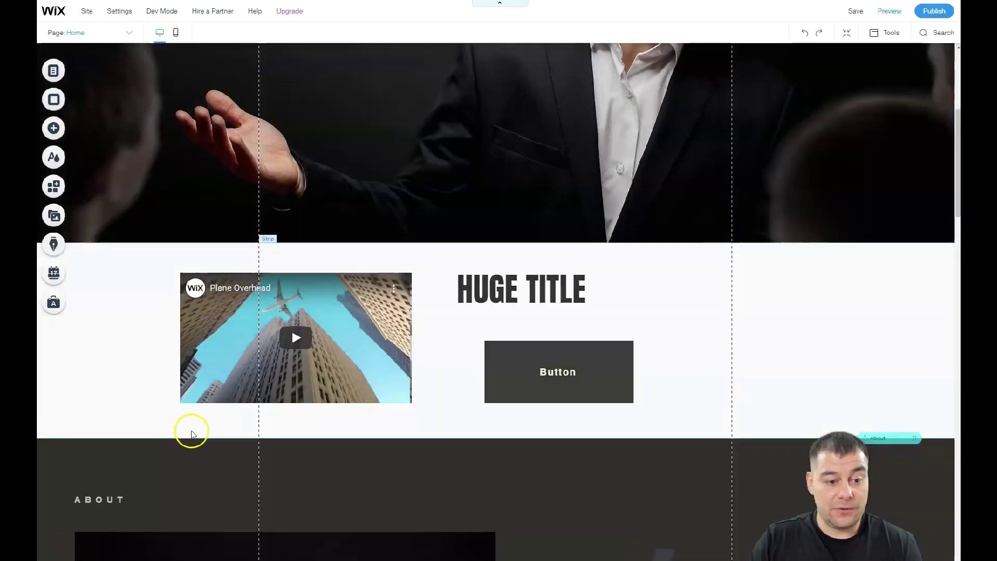
left_click(294, 261)
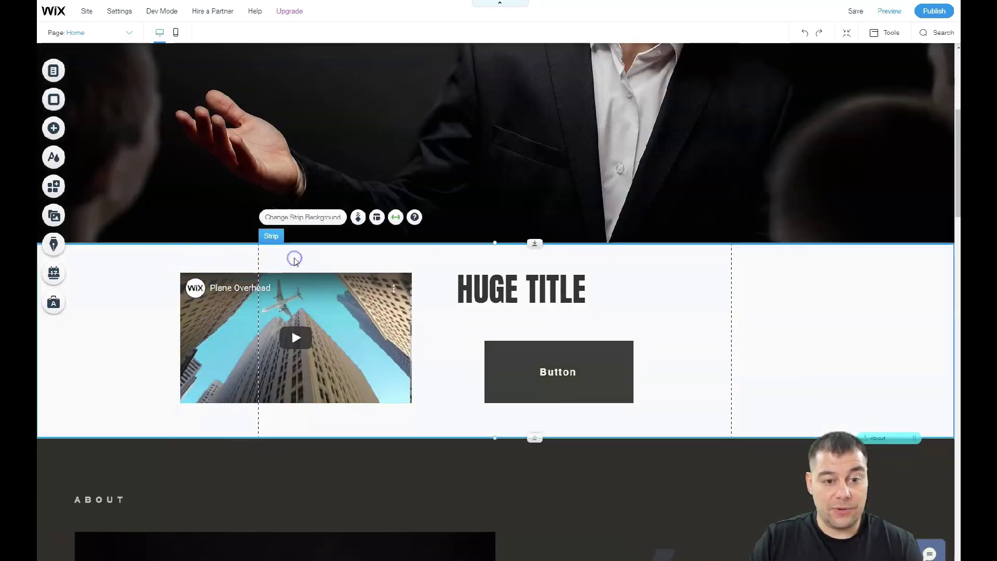
left_click(310, 221)
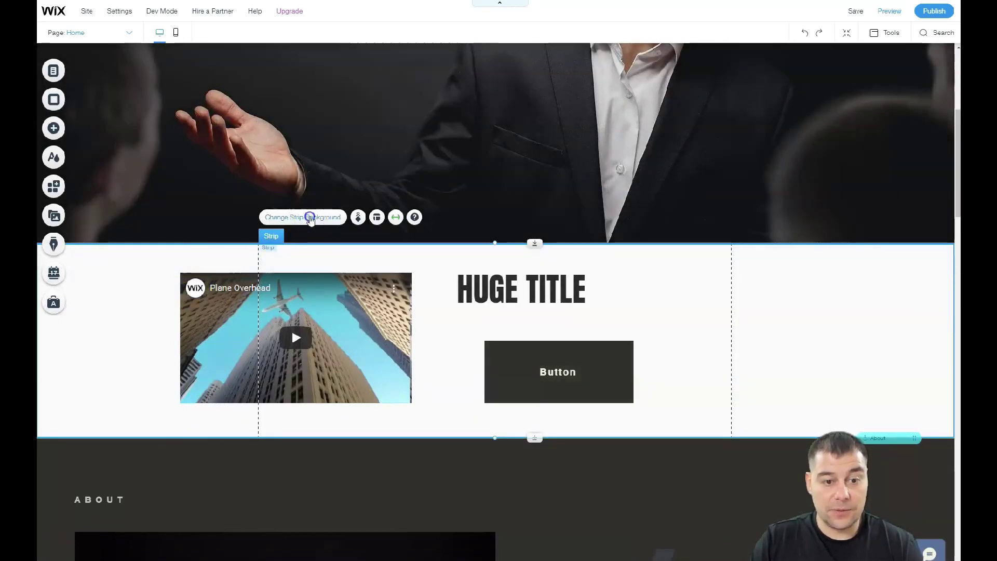
left_click(183, 264)
left_click(235, 287)
left_click(287, 338)
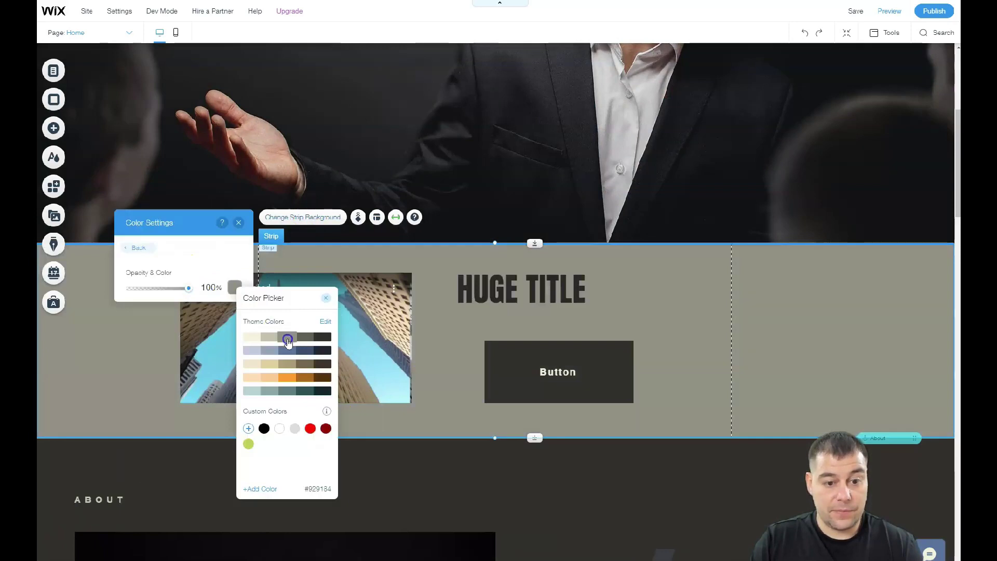
left_click_drag(189, 293, 161, 287)
left_click(238, 222)
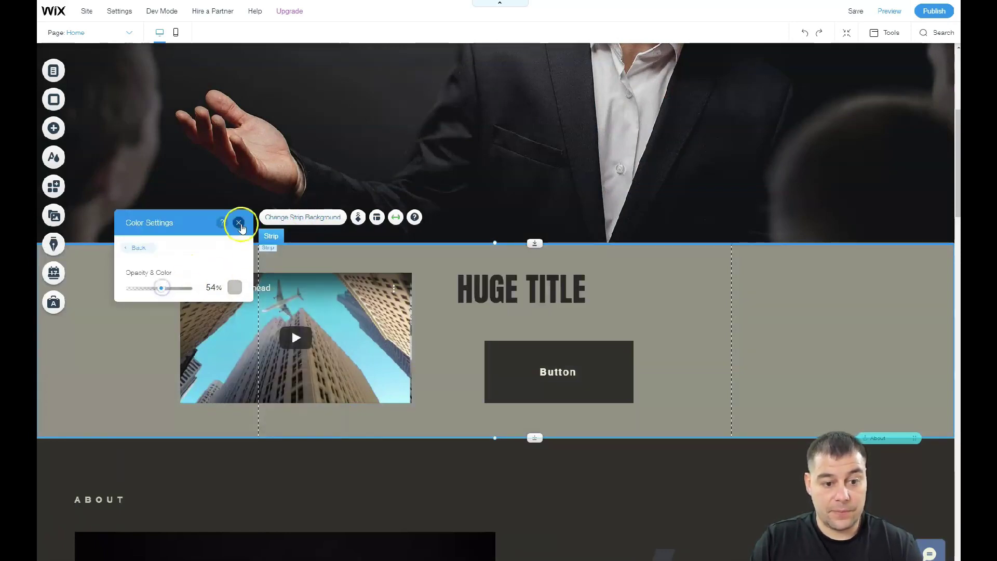
scroll(475, 233, "down", 4)
scroll(482, 231, "down", 4)
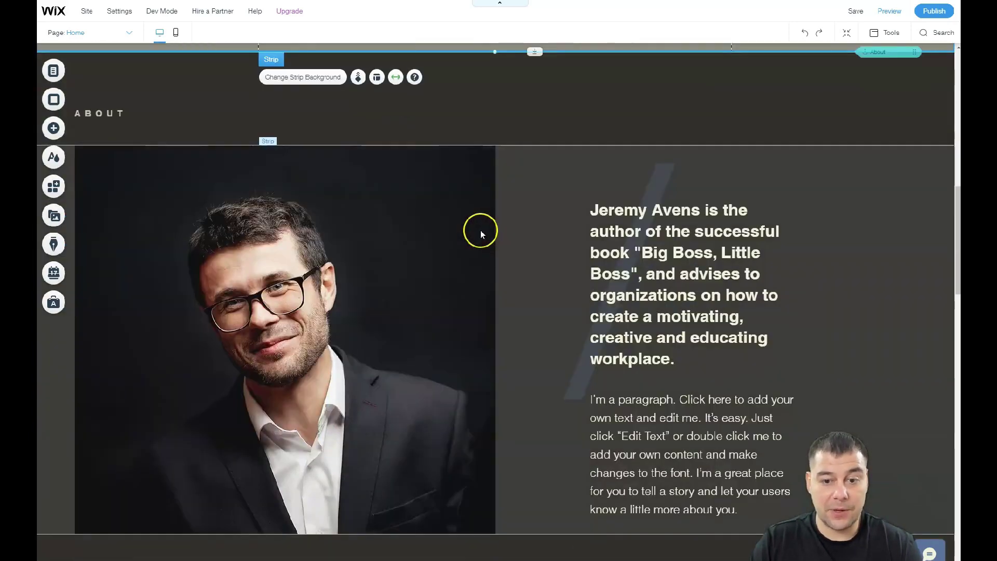
scroll(481, 229, "down", 7)
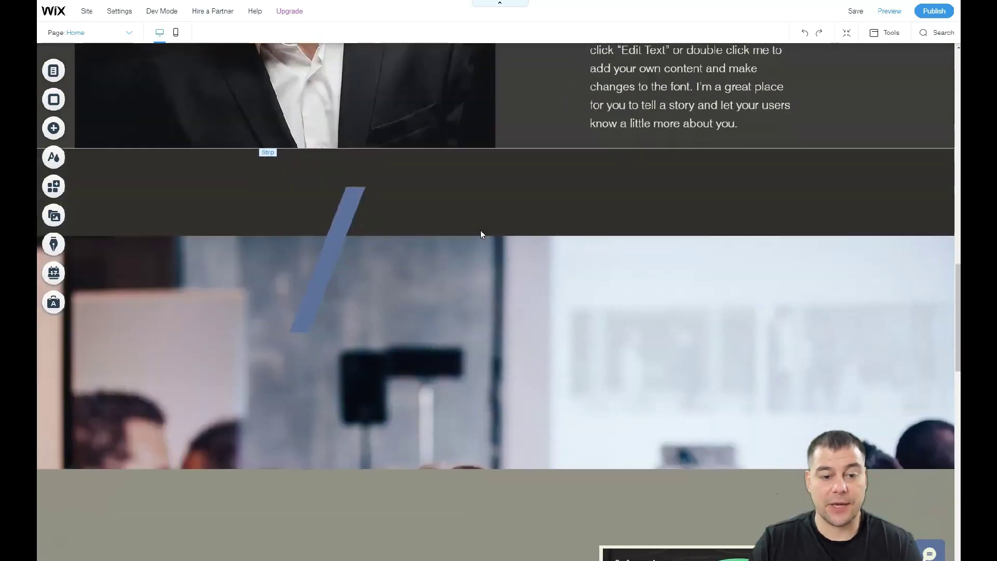
scroll(352, 258, "down", 3)
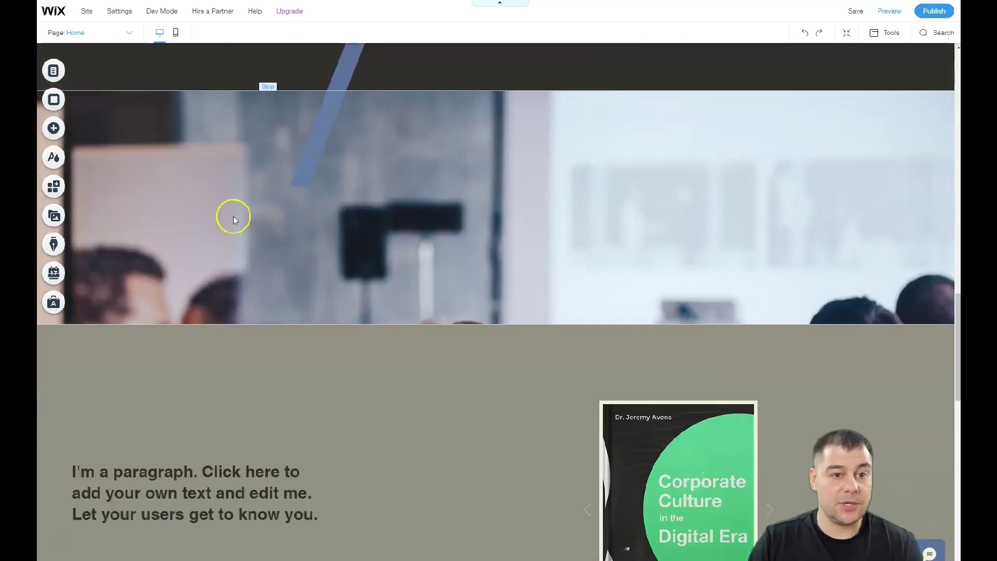
scroll(398, 219, "down", 2)
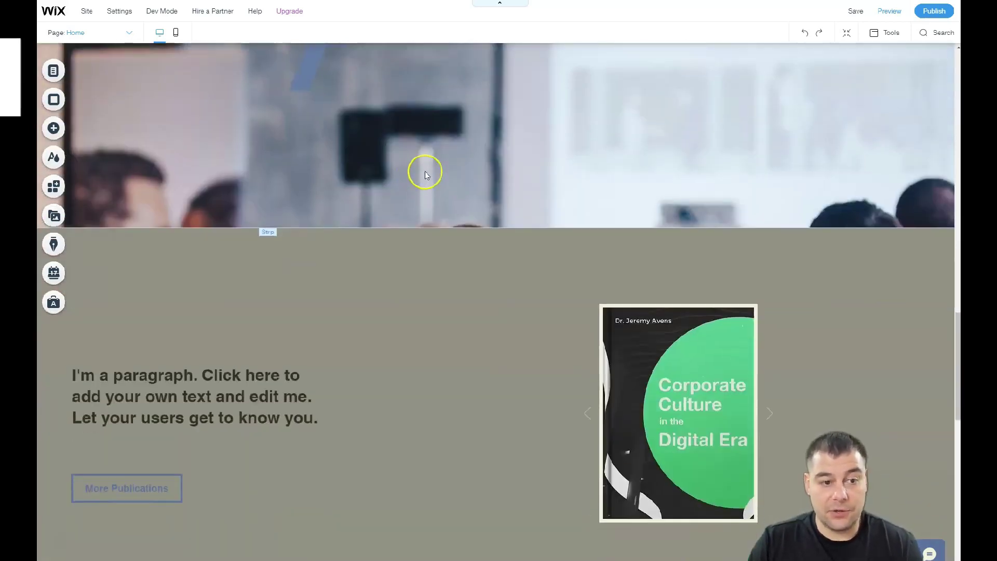
scroll(423, 170, "up", 3)
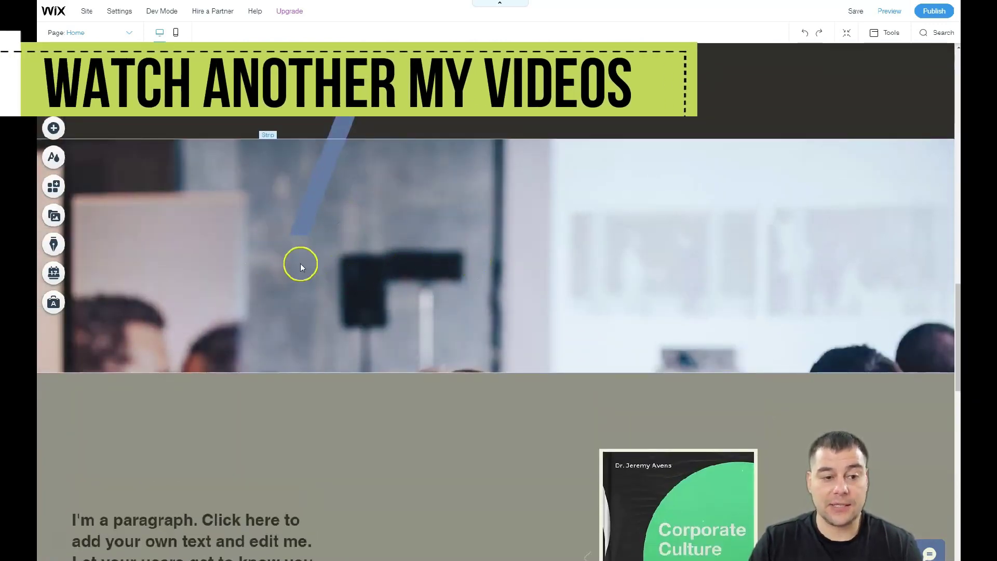
Replace the photo strip's background with the glass buildings image.
left_click(238, 254)
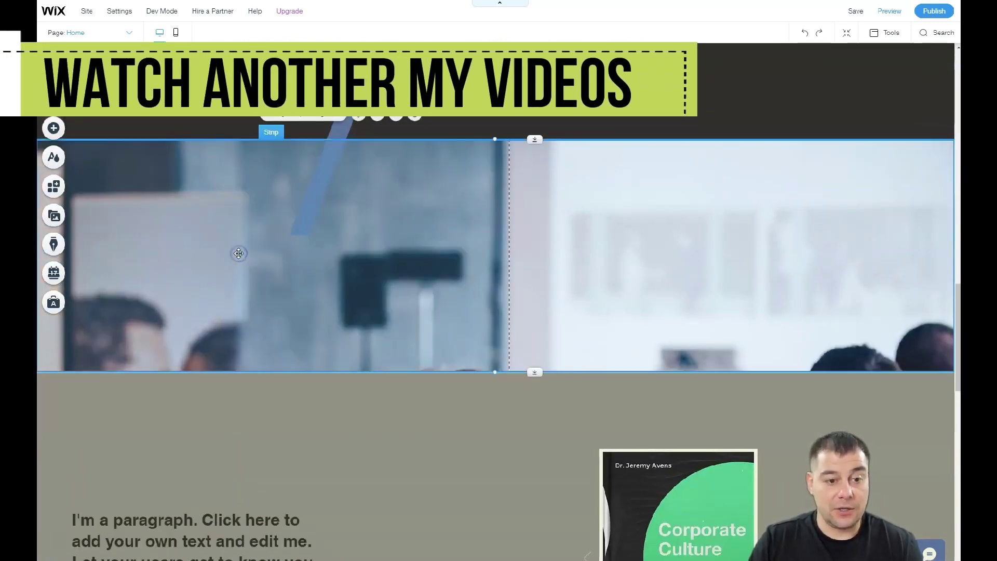
left_click(310, 121)
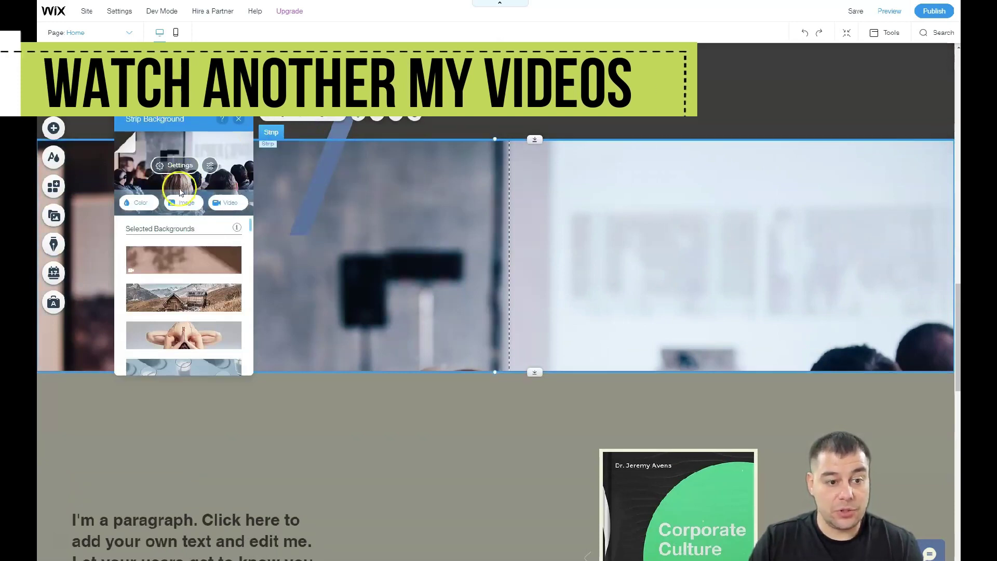
scroll(190, 302, "down", 3)
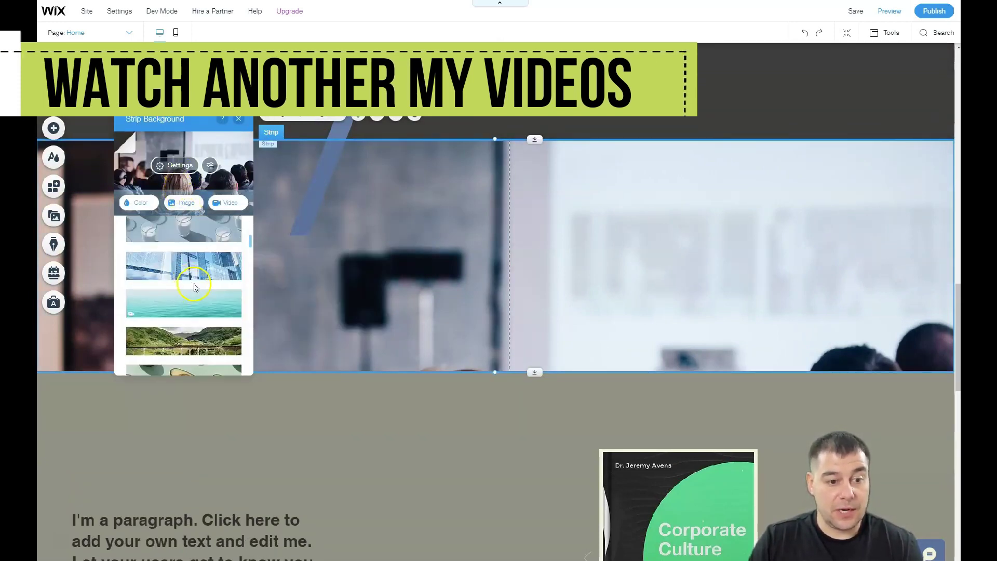
left_click(183, 271)
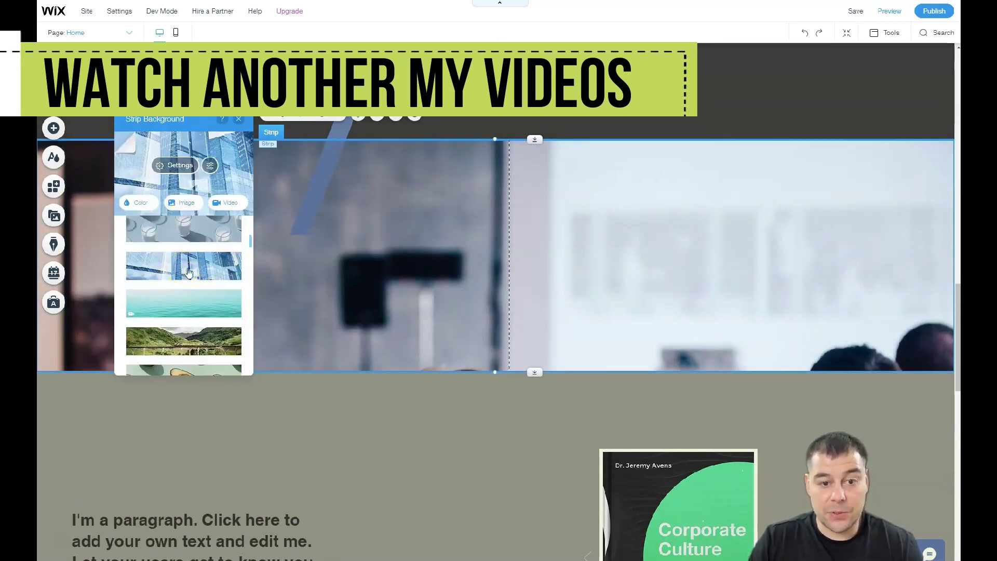
Put a dark grey colour behind the strip image and fade the image to 36% opacity.
left_click(171, 165)
left_click(233, 229)
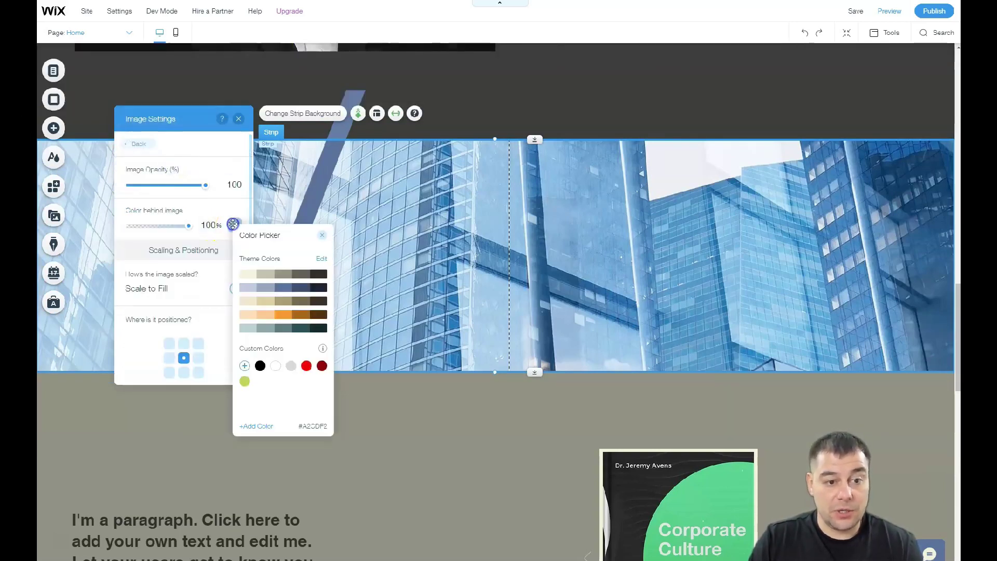
left_click(294, 276)
left_click_drag(214, 226, 189, 229)
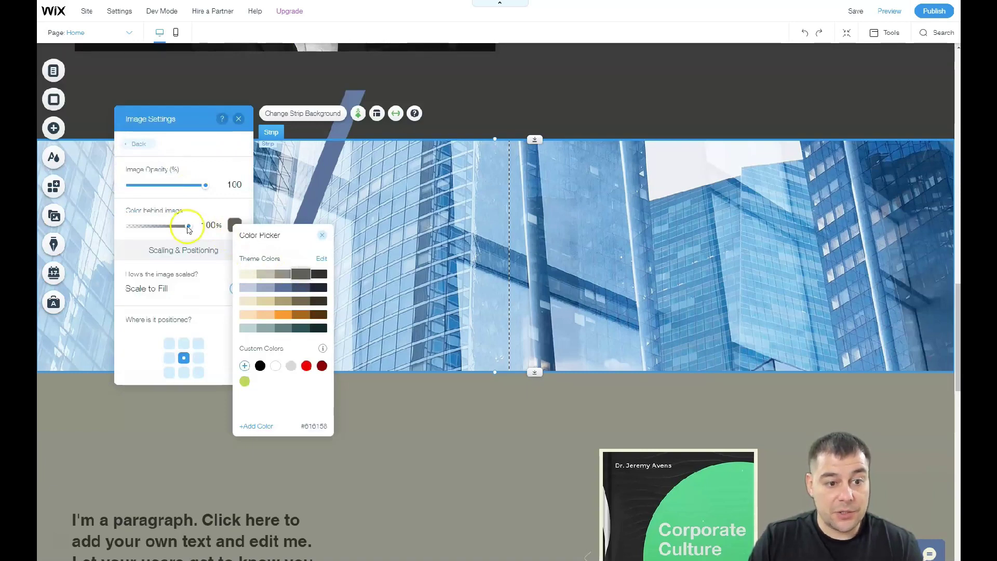
left_click(157, 226)
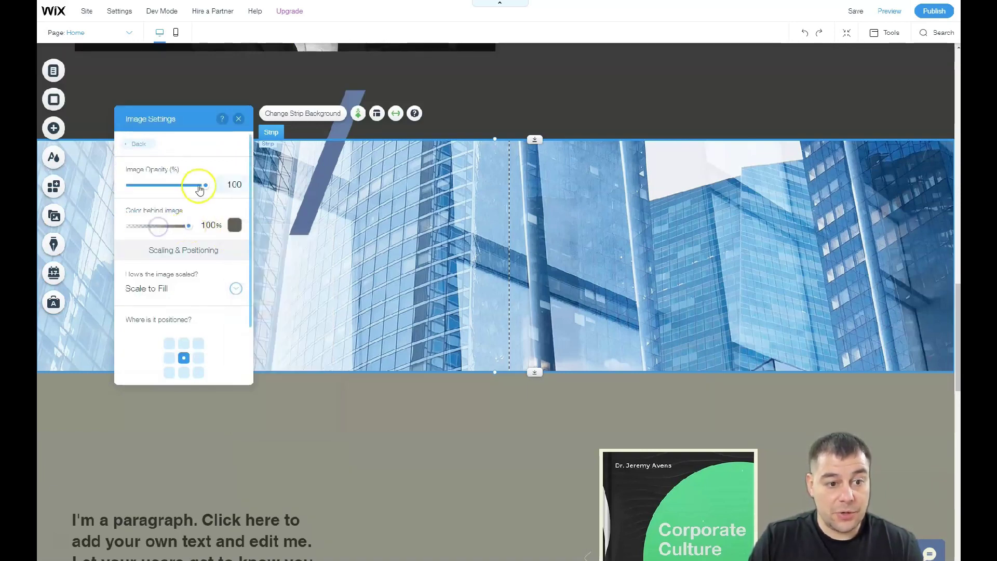
left_click_drag(205, 185, 158, 189)
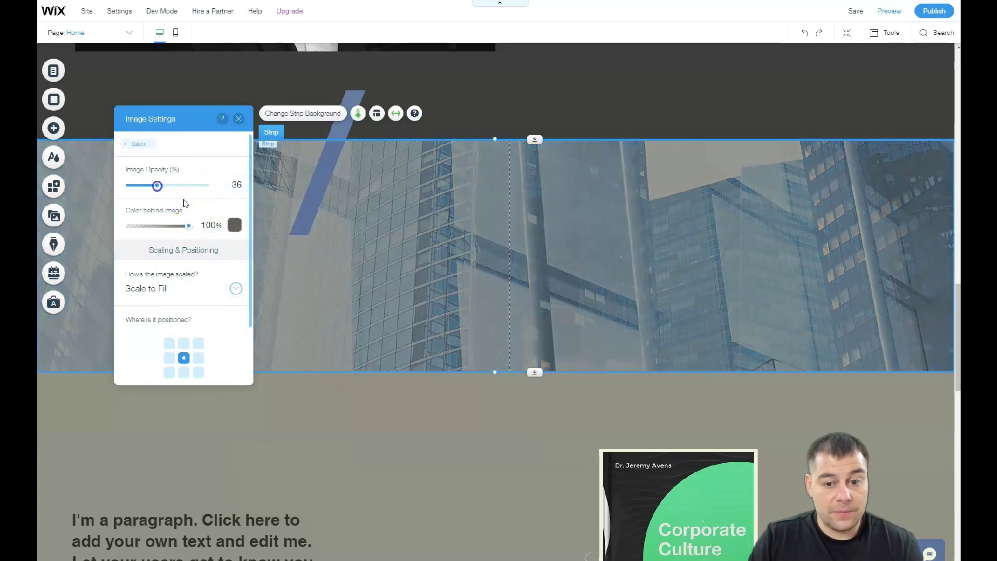
left_click_drag(418, 288, 476, 369)
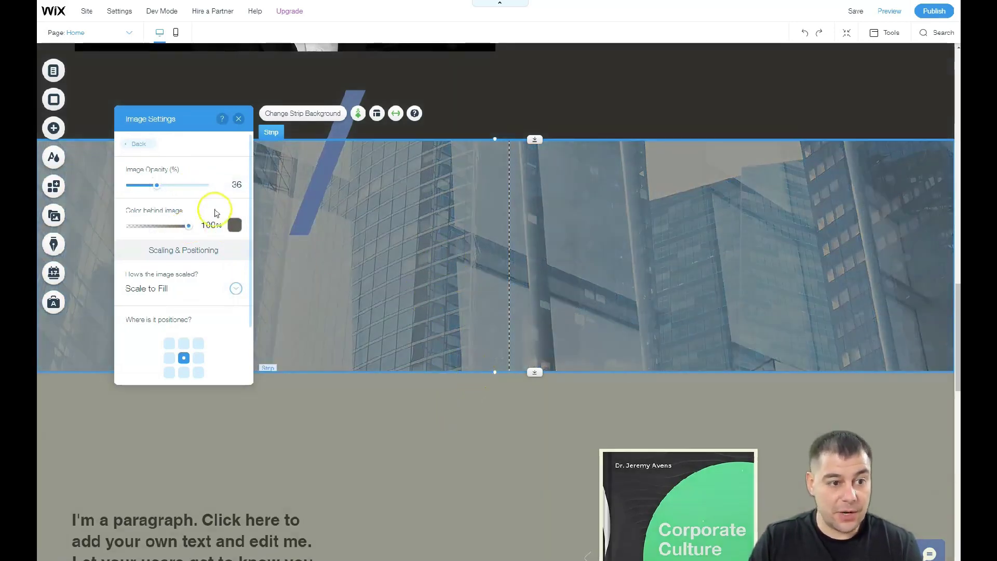
left_click(239, 121)
Open the Button's link options, look at Email, then close without setting any link.
scroll(459, 218, "down", 3)
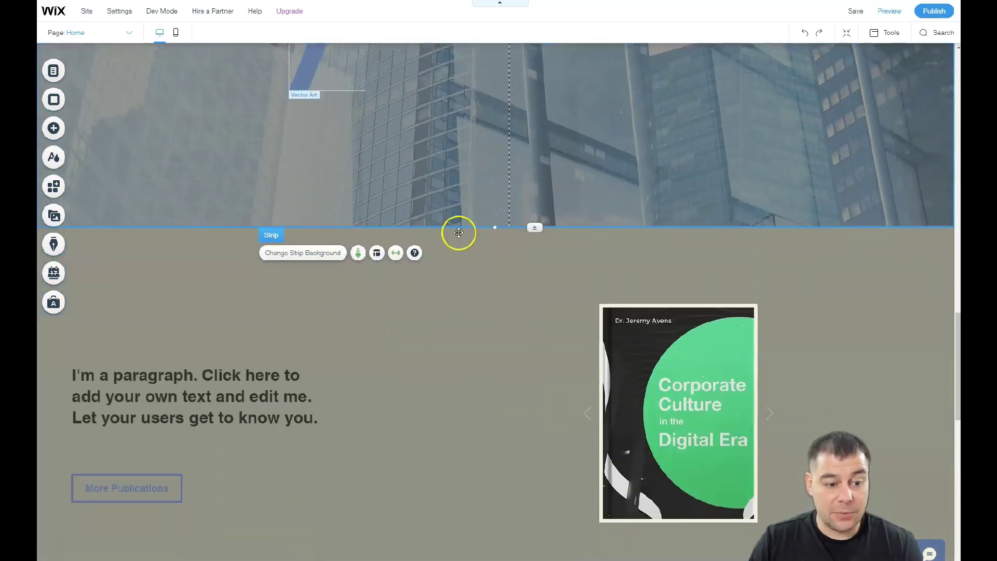
scroll(473, 231, "up", 7)
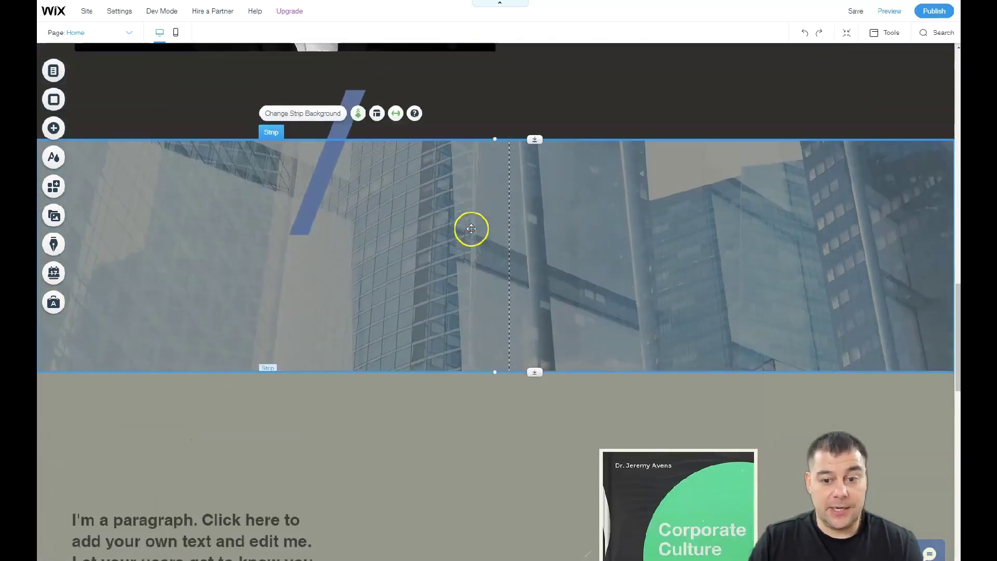
scroll(470, 231, "up", 10)
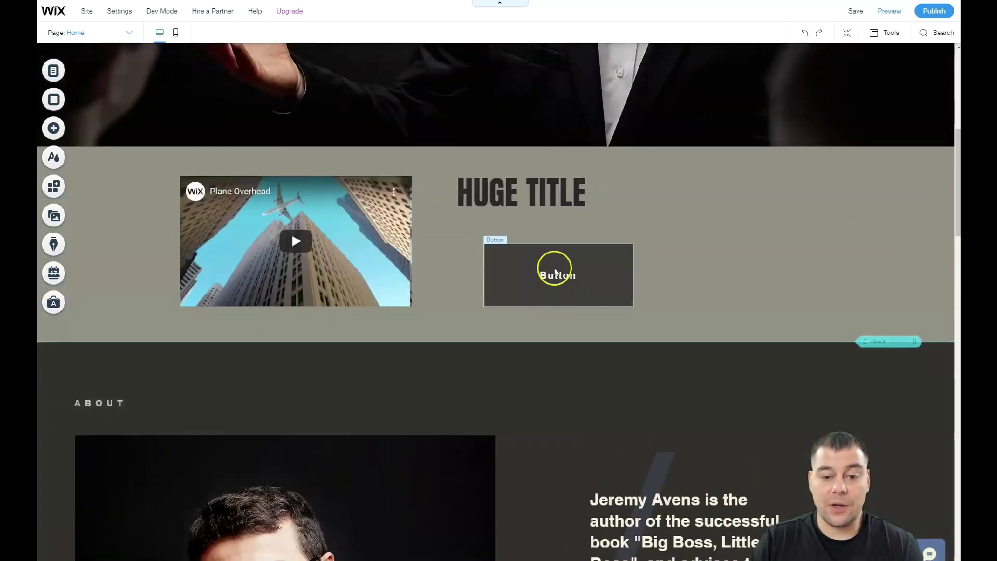
left_click(551, 270)
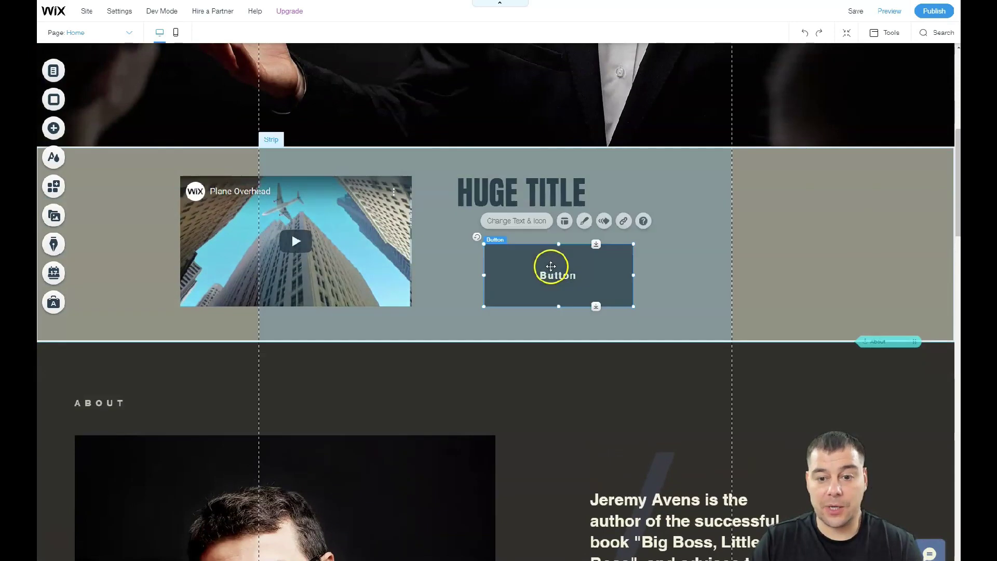
left_click(621, 223)
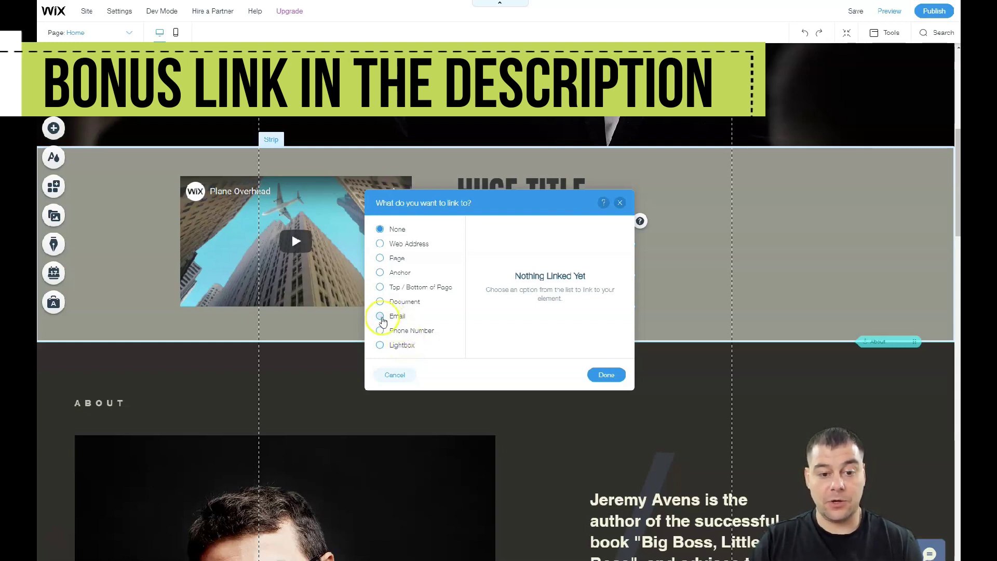
left_click(380, 316)
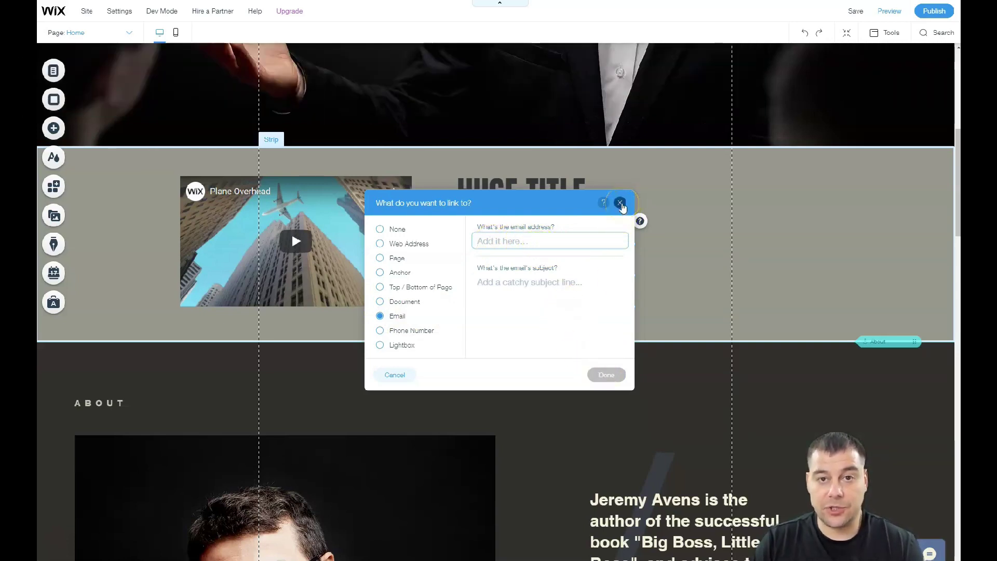
left_click(620, 203)
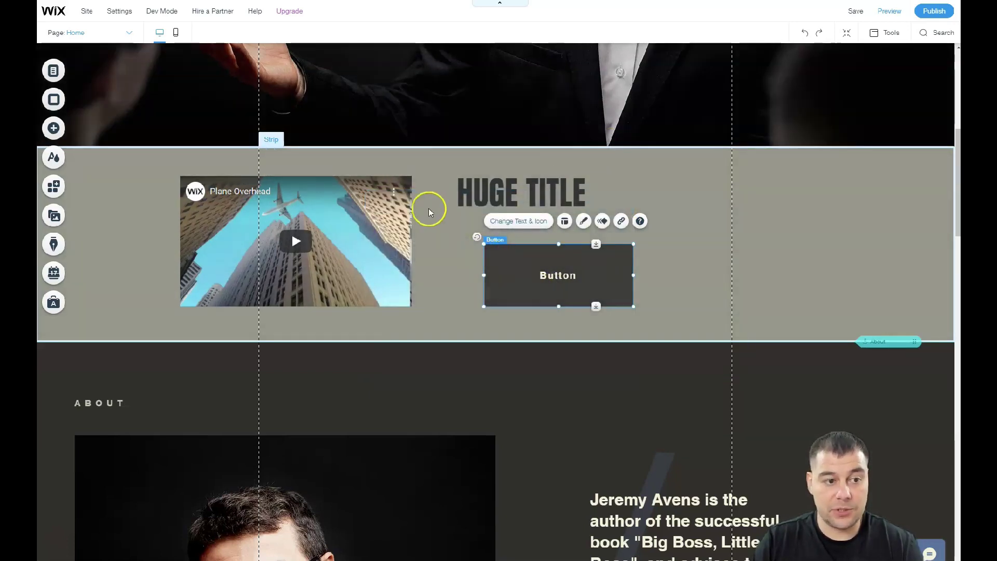
left_click(53, 188)
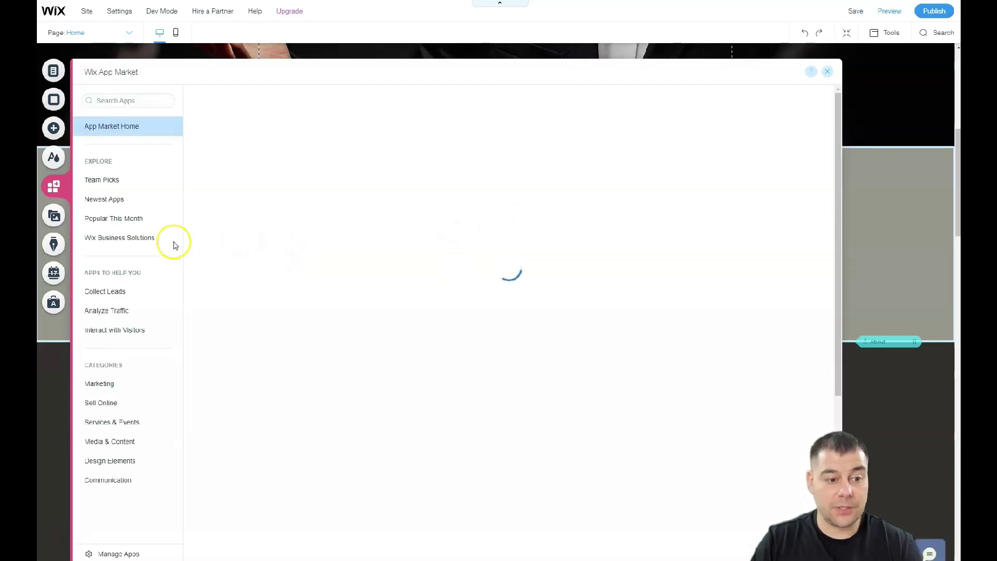
left_click(100, 387)
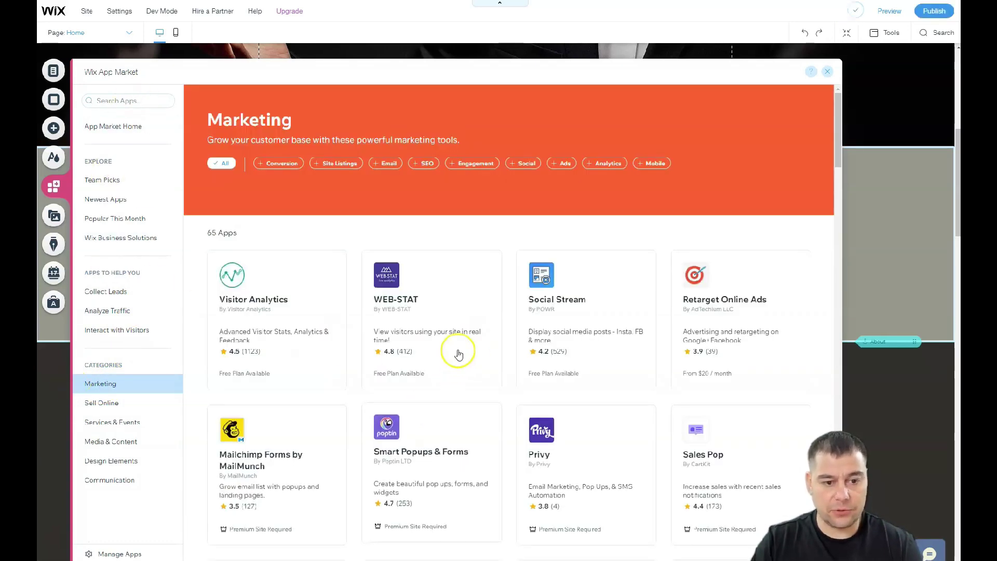
scroll(457, 348, "down", 4)
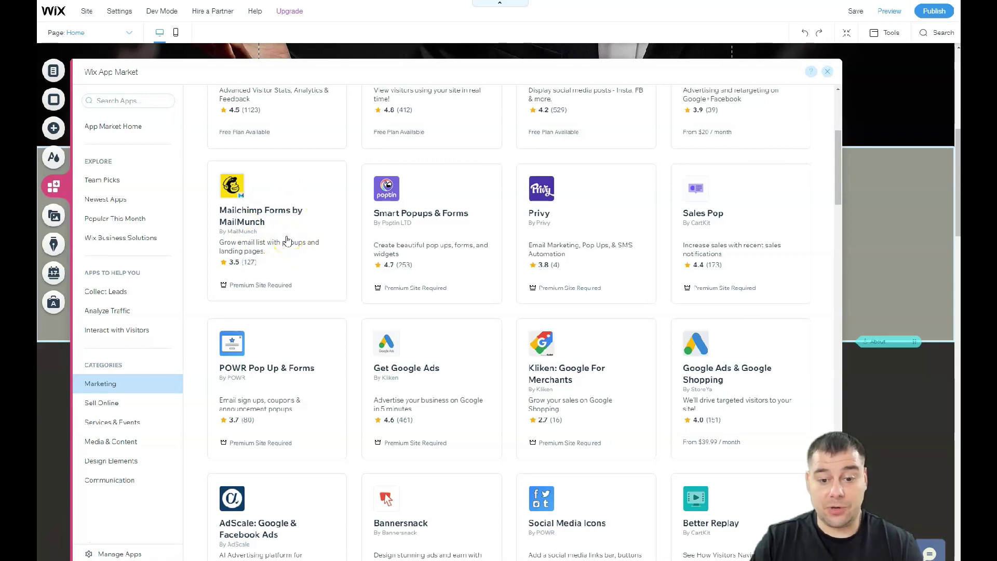
scroll(287, 240, "down", 1)
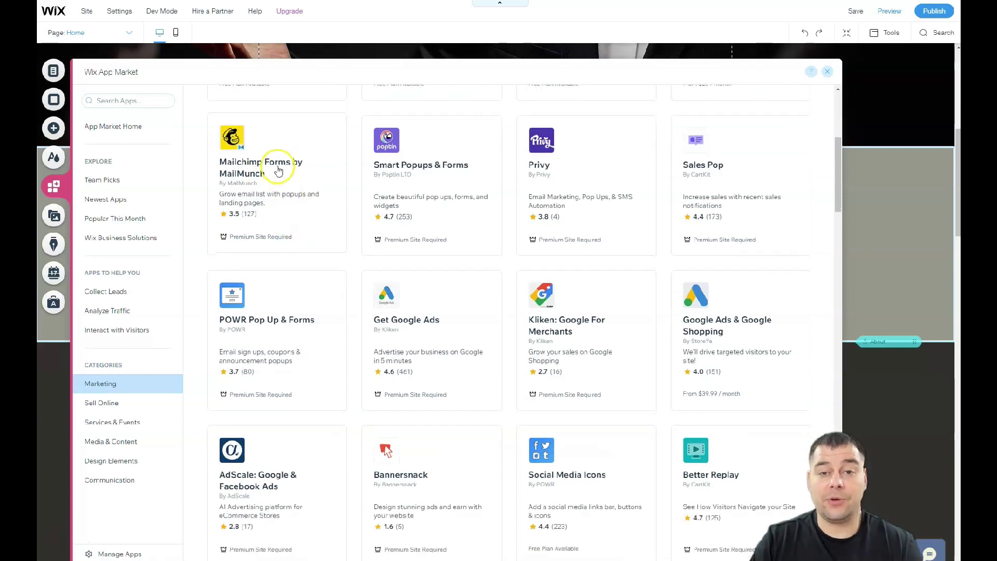
scroll(279, 170, "down", 6)
scroll(278, 177, "up", 5)
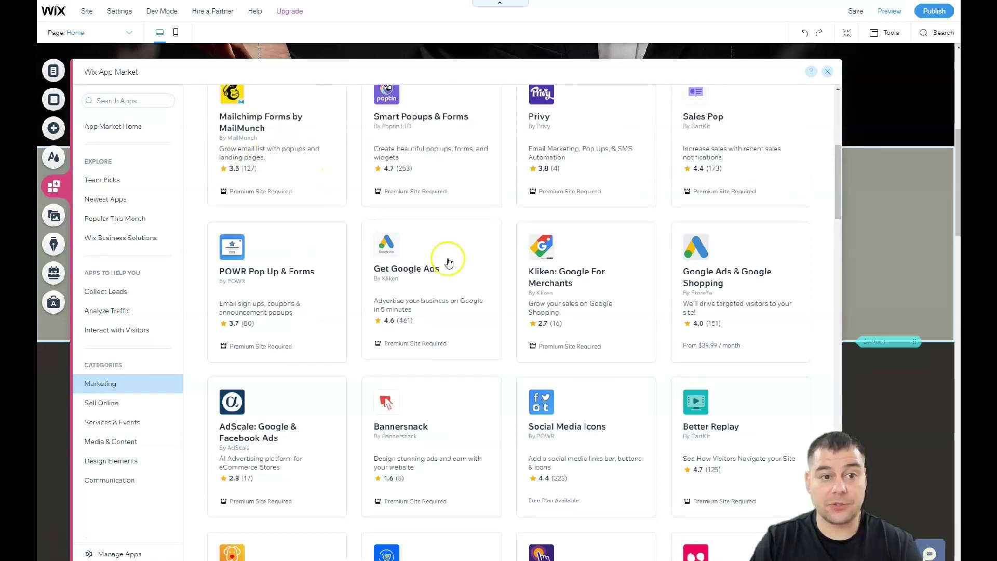
scroll(449, 263, "down", 2)
scroll(449, 262, "down", 12)
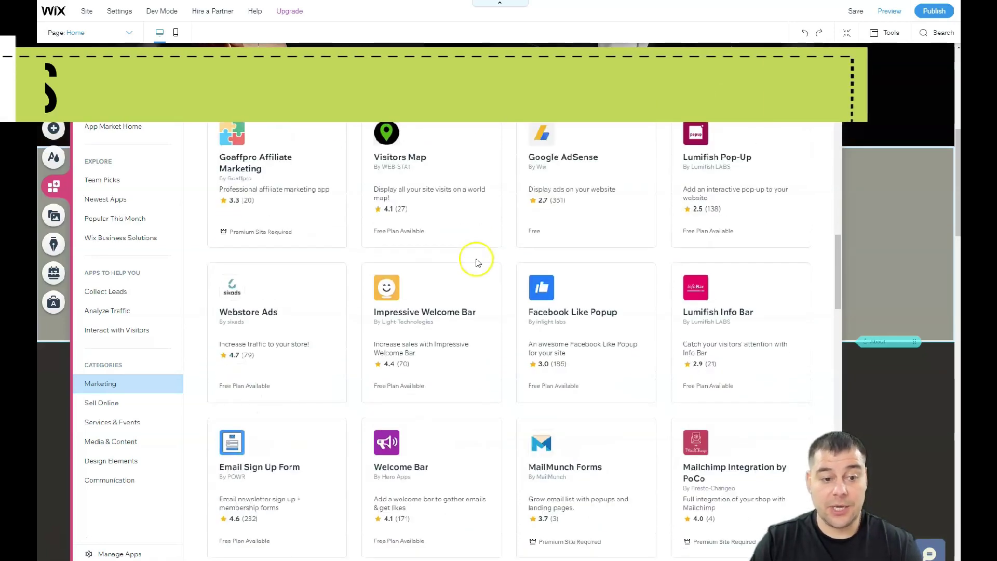
scroll(477, 265, "down", 10)
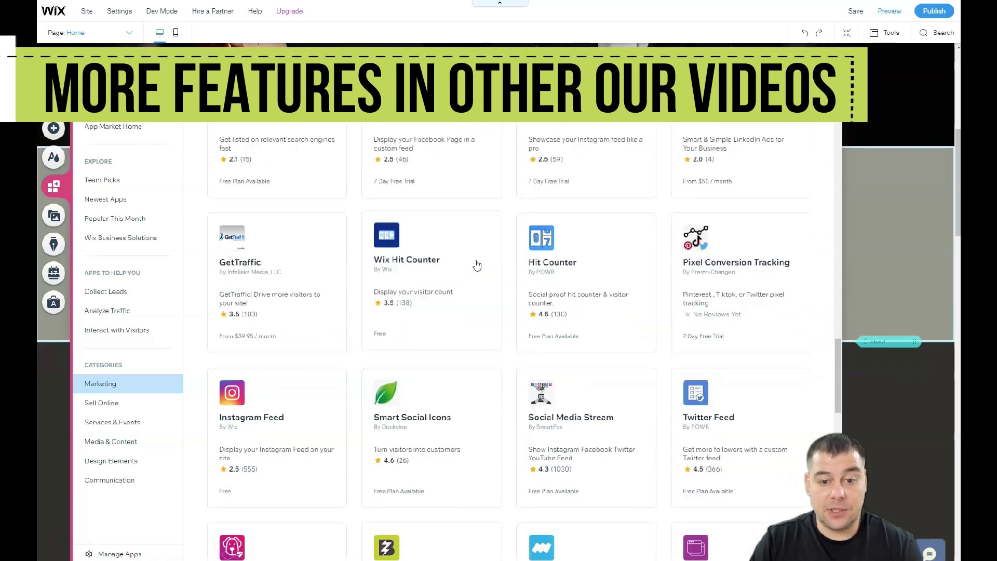
scroll(477, 264, "down", 4)
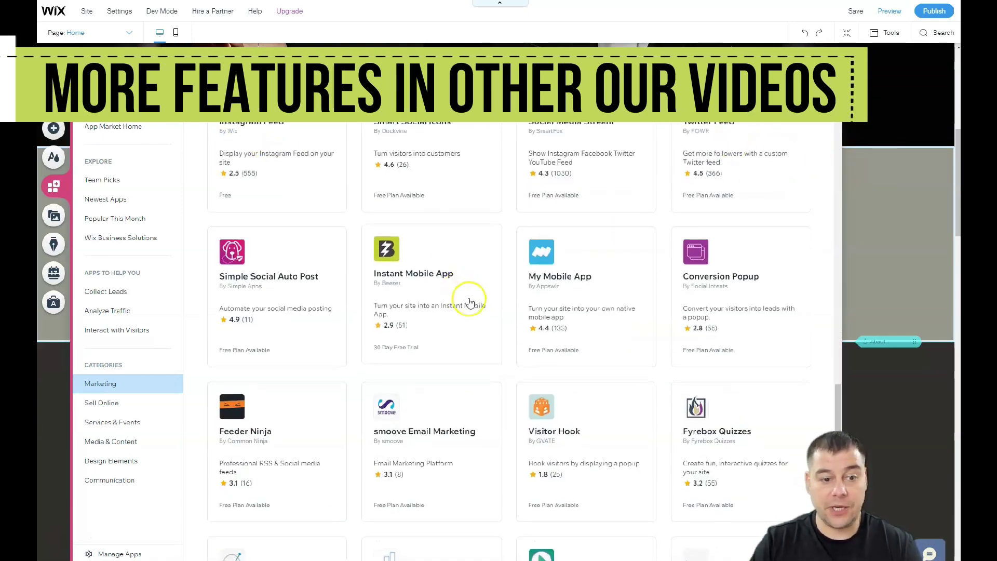
scroll(469, 301, "down", 4)
scroll(470, 302, "down", 4)
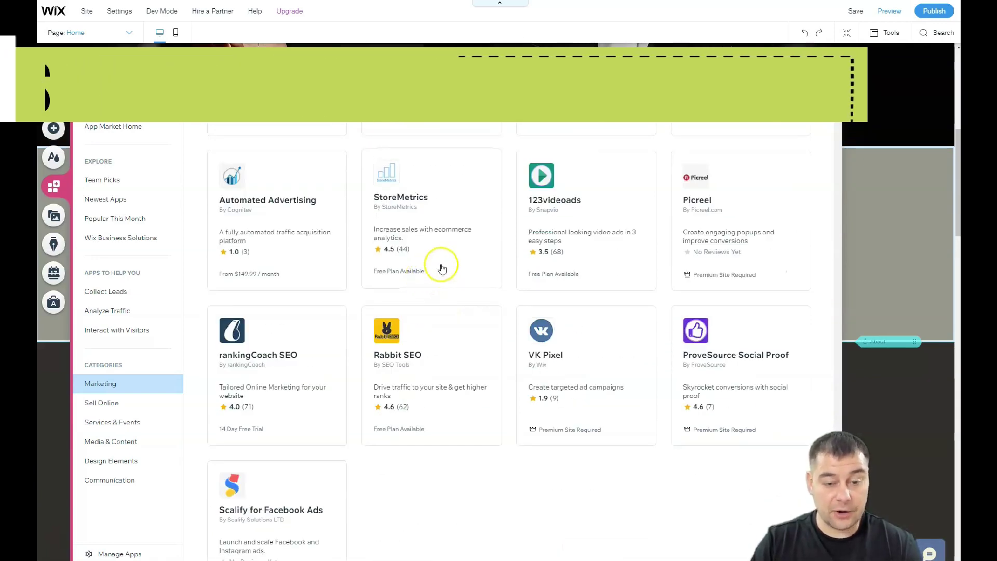
left_click(96, 404)
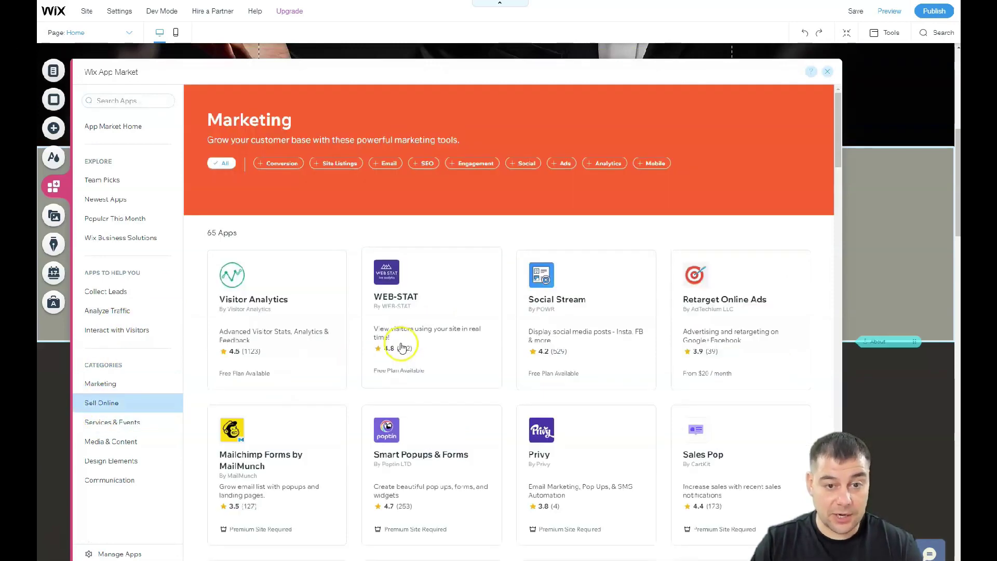
scroll(514, 351, "down", 3)
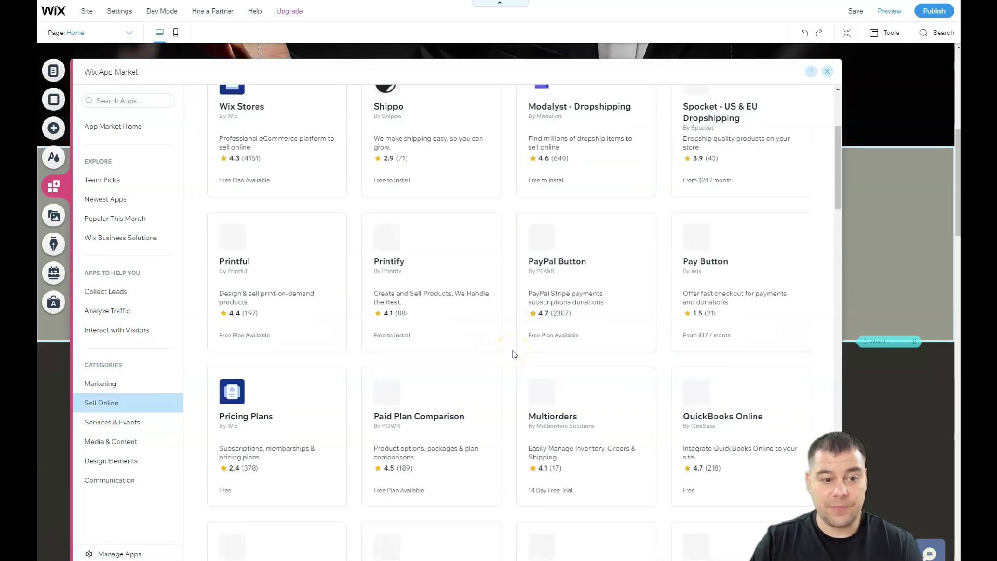
scroll(515, 354, "down", 5)
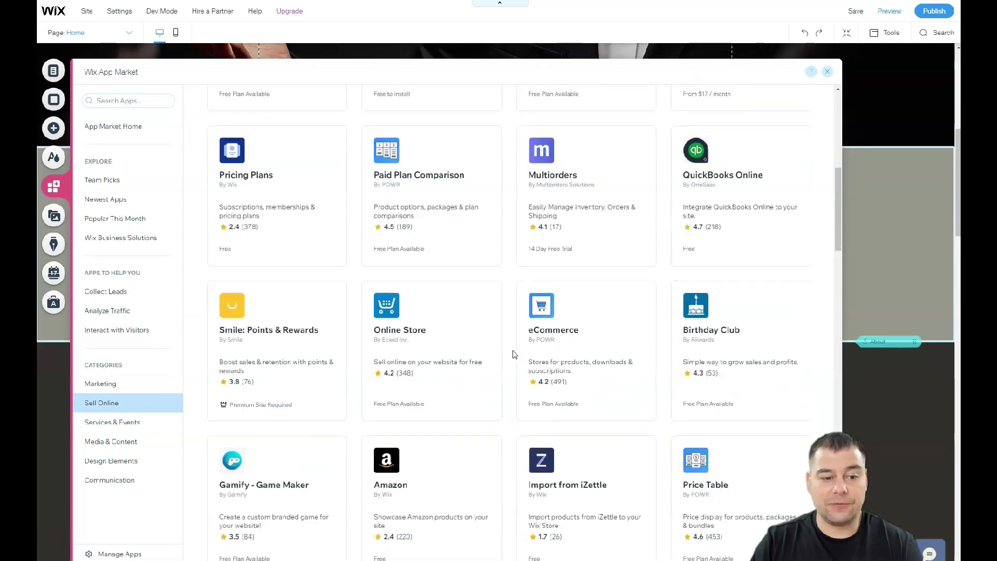
scroll(513, 355, "down", 5)
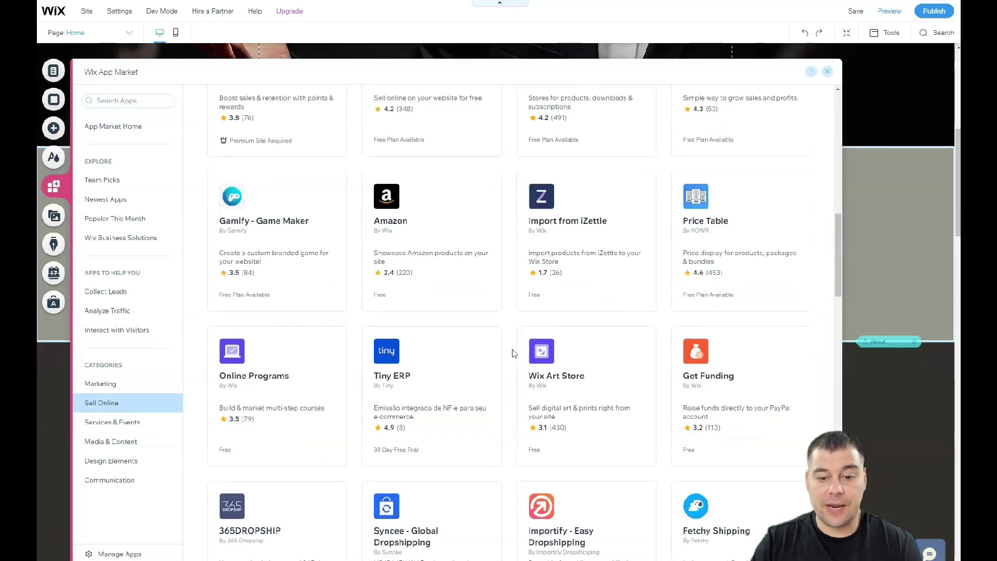
scroll(513, 353, "down", 7)
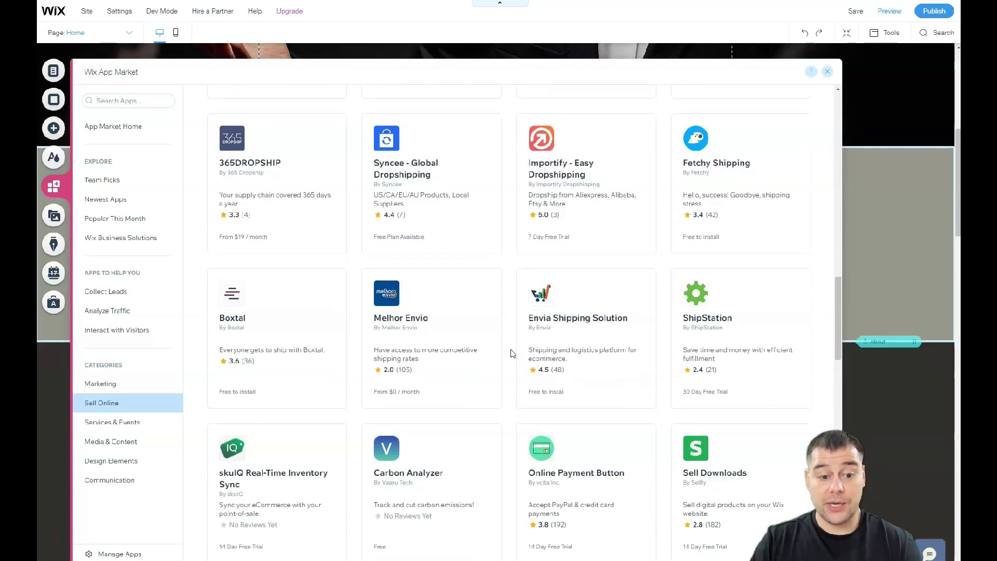
scroll(513, 354, "down", 6)
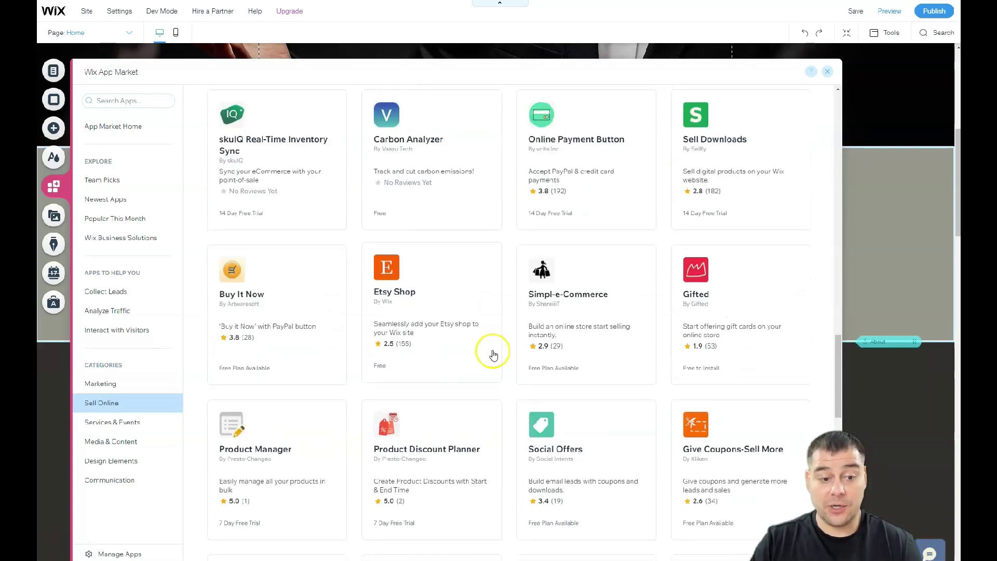
scroll(507, 355, "down", 10)
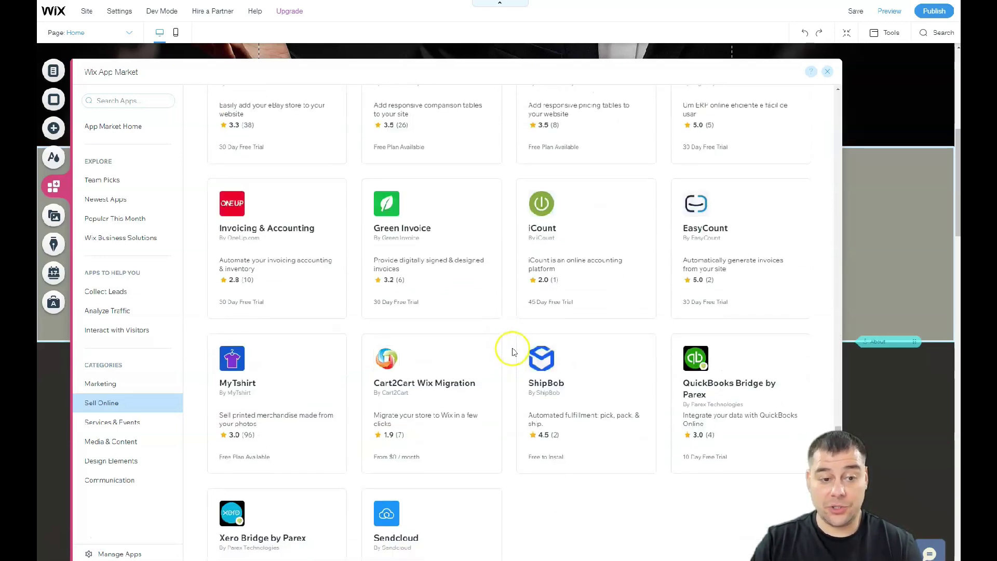
left_click(825, 77)
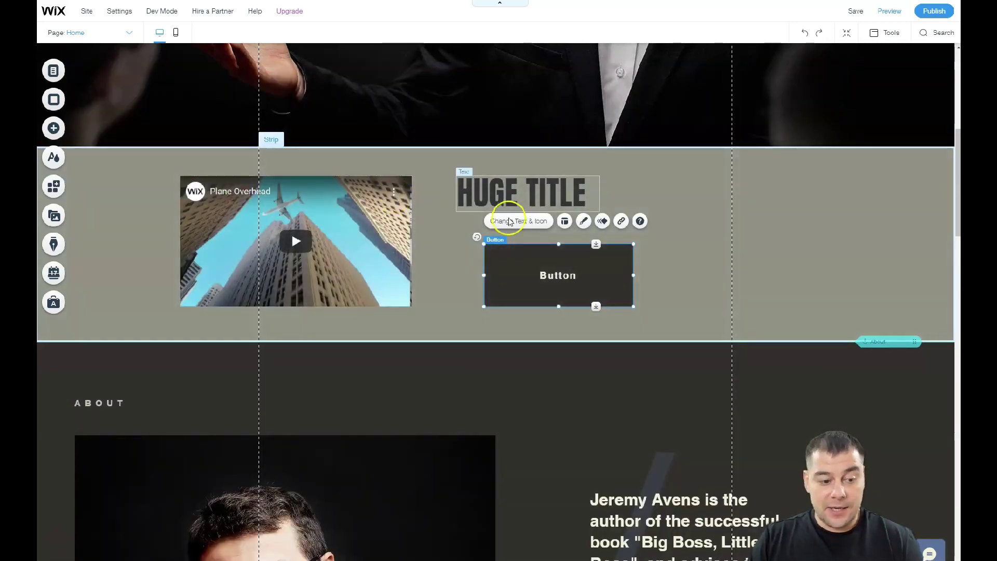
Recolor the hero heading text to the off-white #F3F2DC theme swatch, replacing dark grey.
scroll(503, 228, "up", 7)
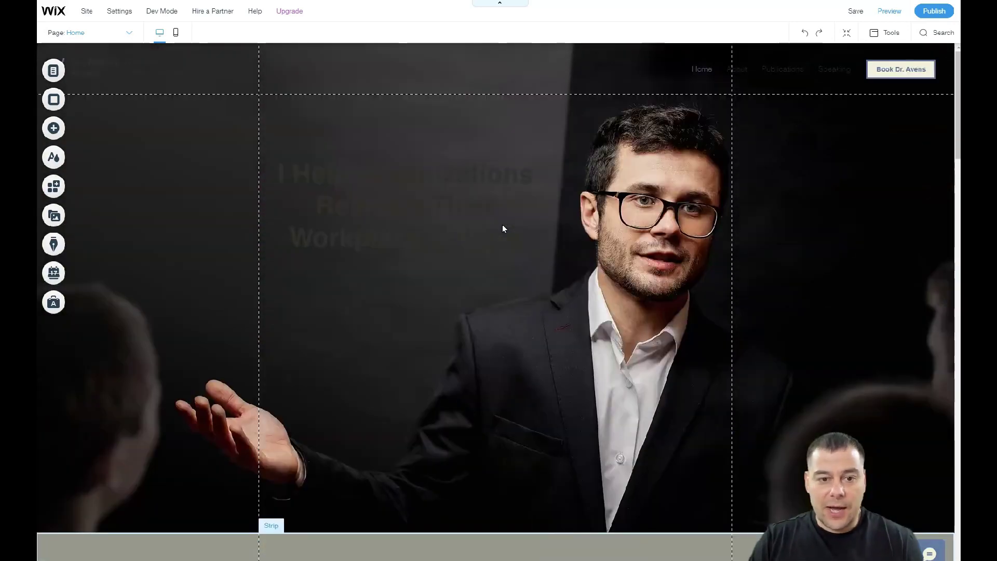
left_click(371, 203)
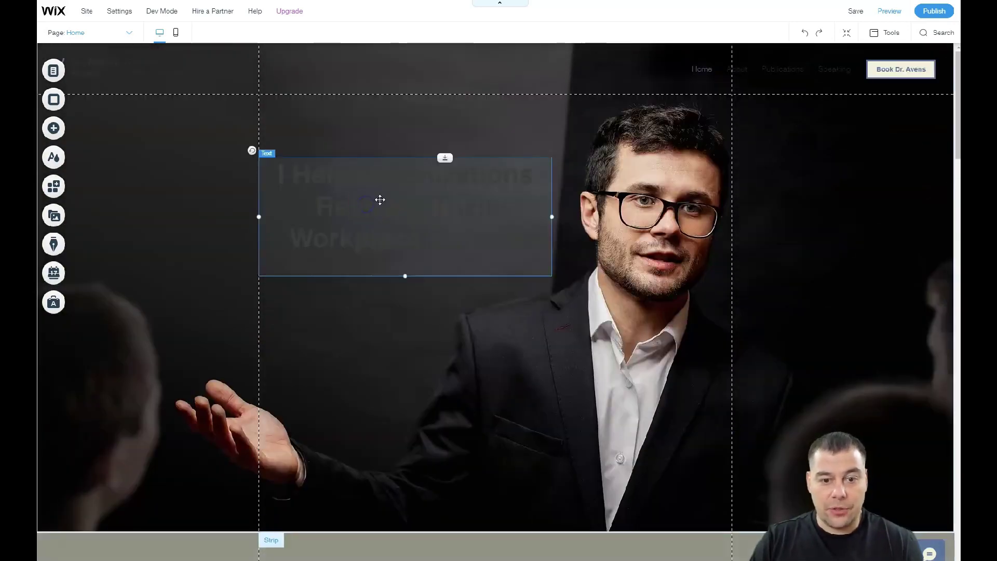
double_click(396, 207)
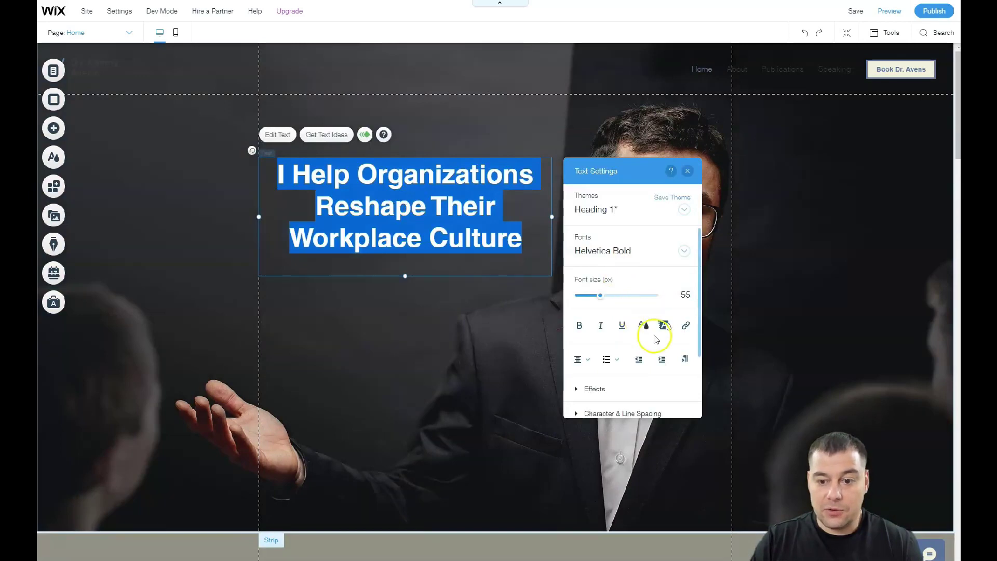
left_click(642, 326)
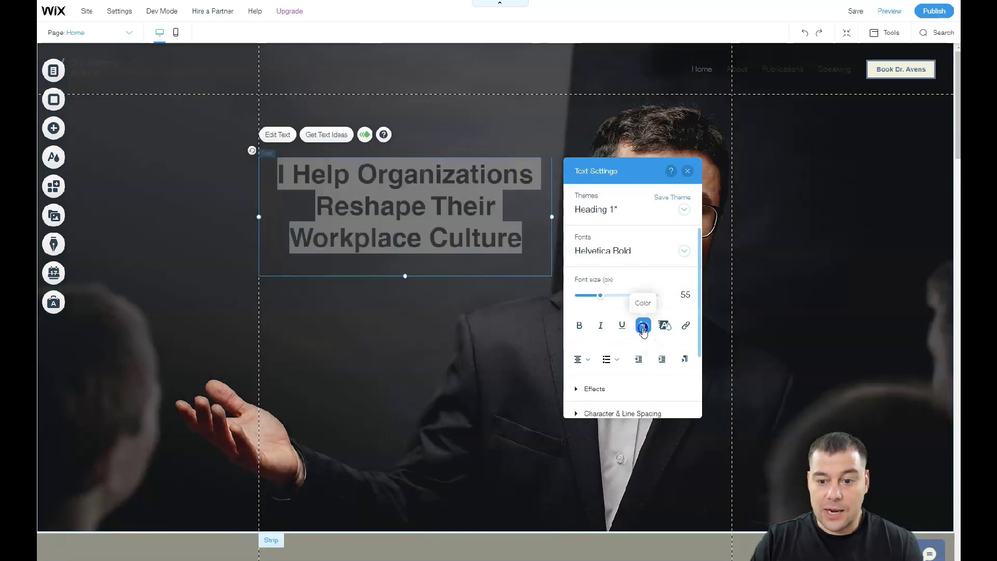
left_click(645, 334)
left_click(572, 245)
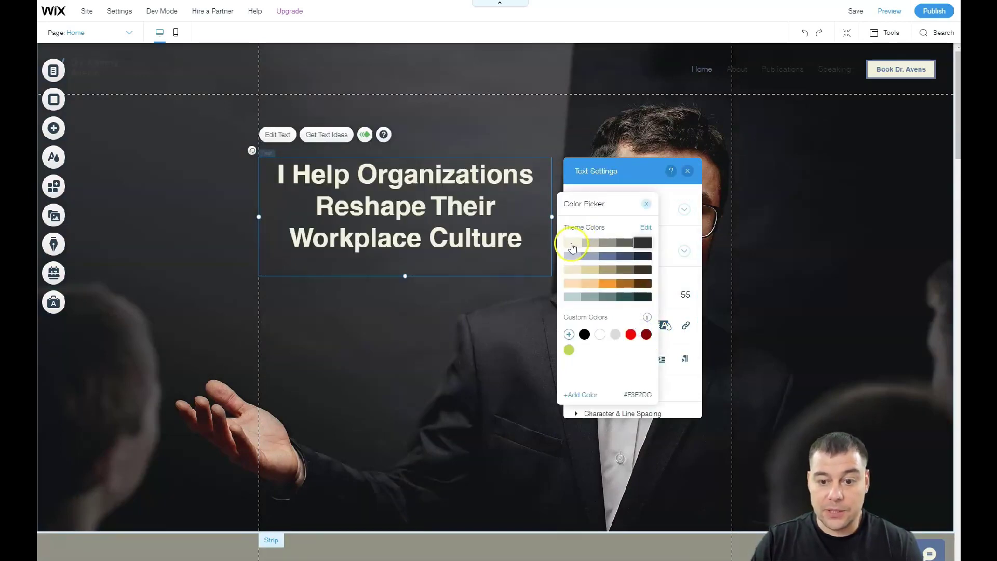
left_click(385, 376)
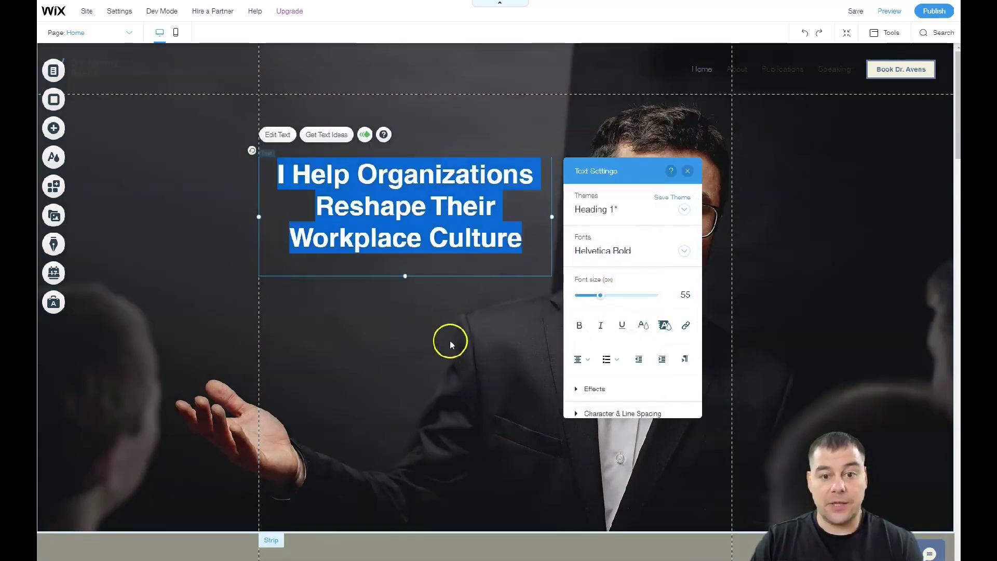
left_click(423, 370)
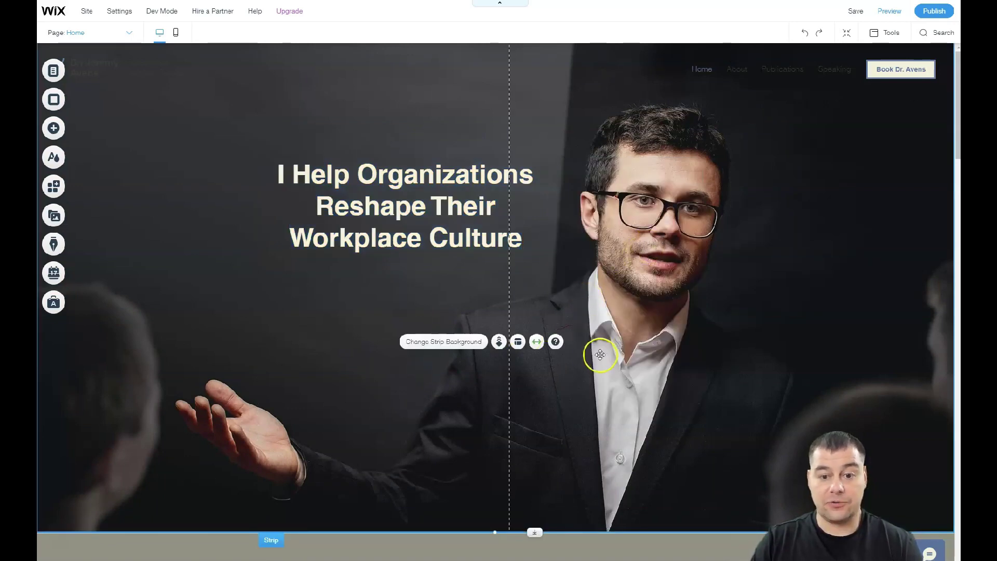